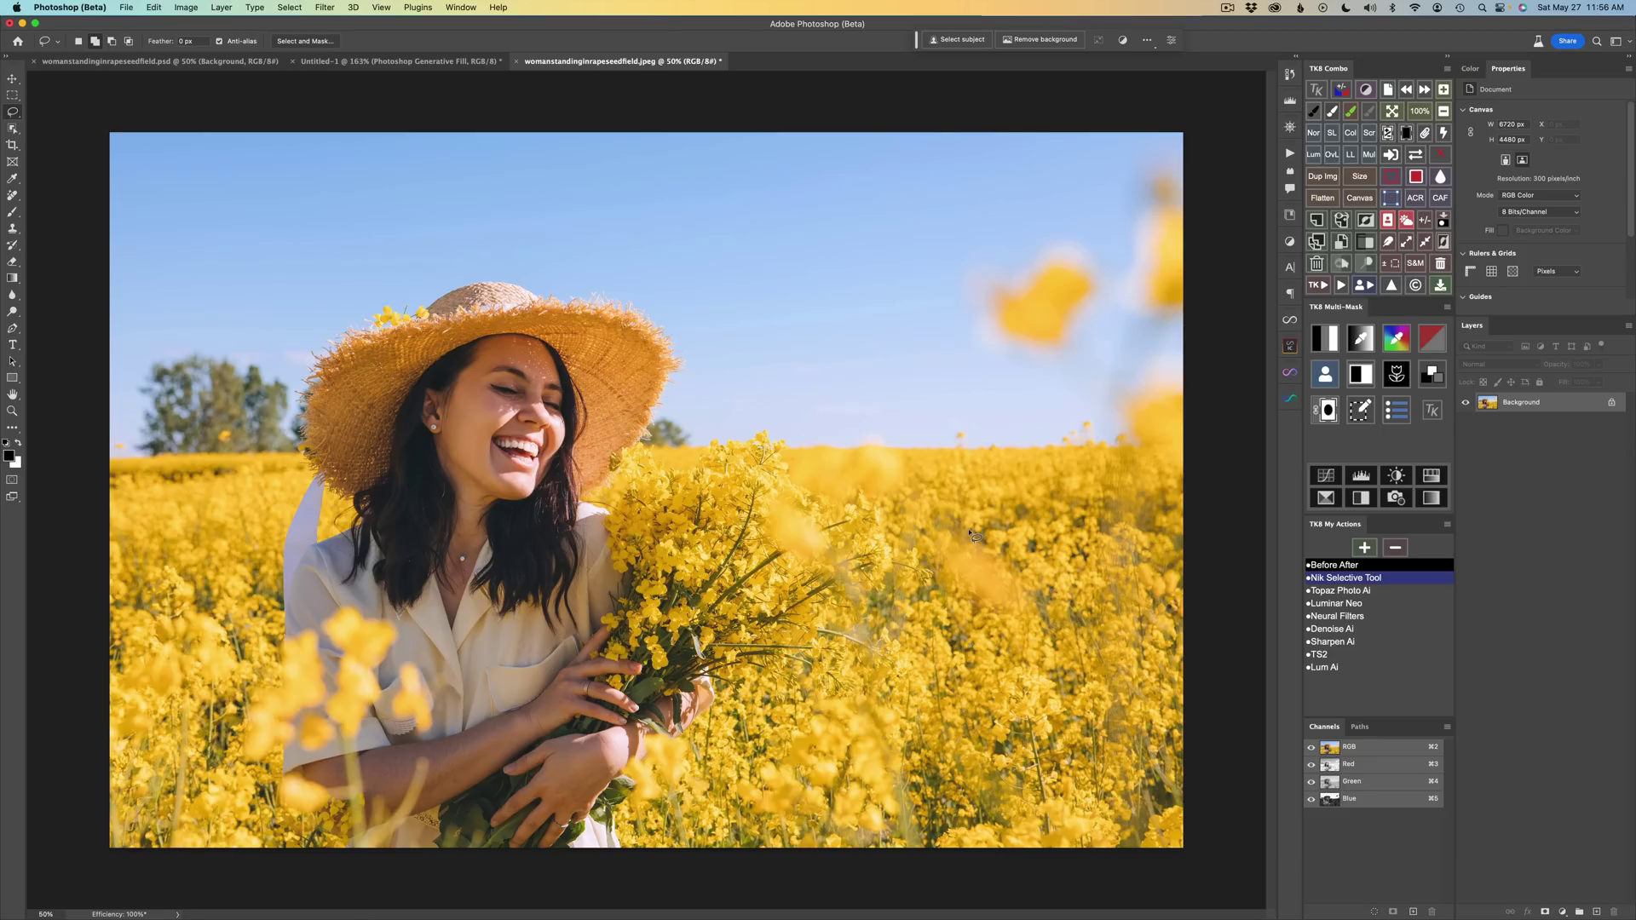
Check the installed Photoshop (Beta) release number in the program's About information.
left_click(81, 7)
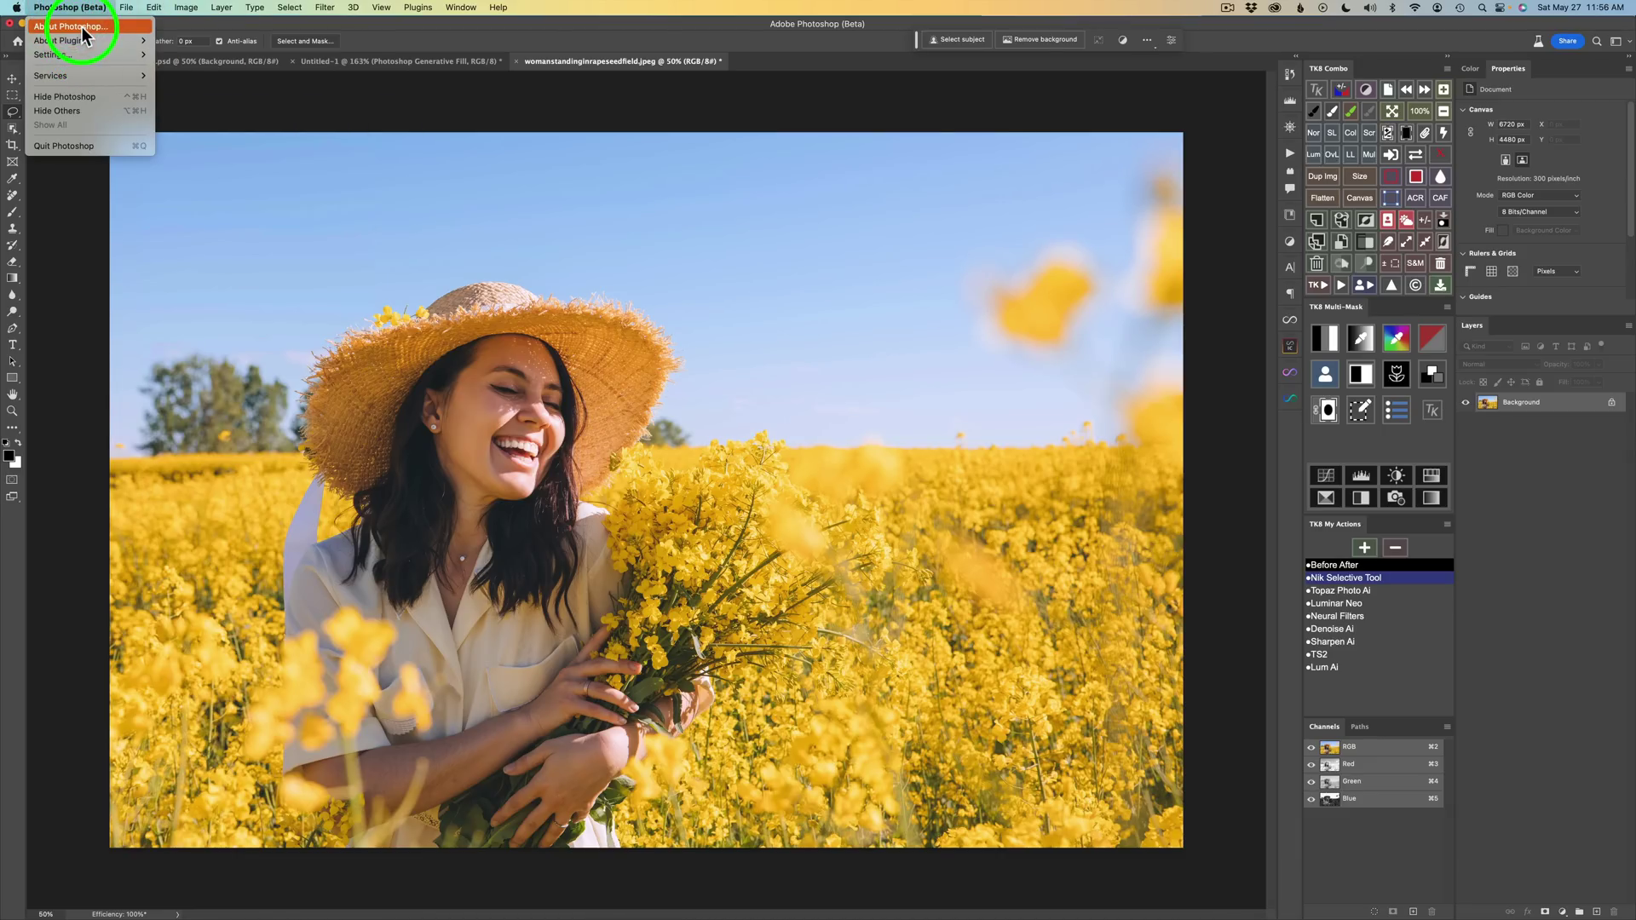
left_click(82, 28)
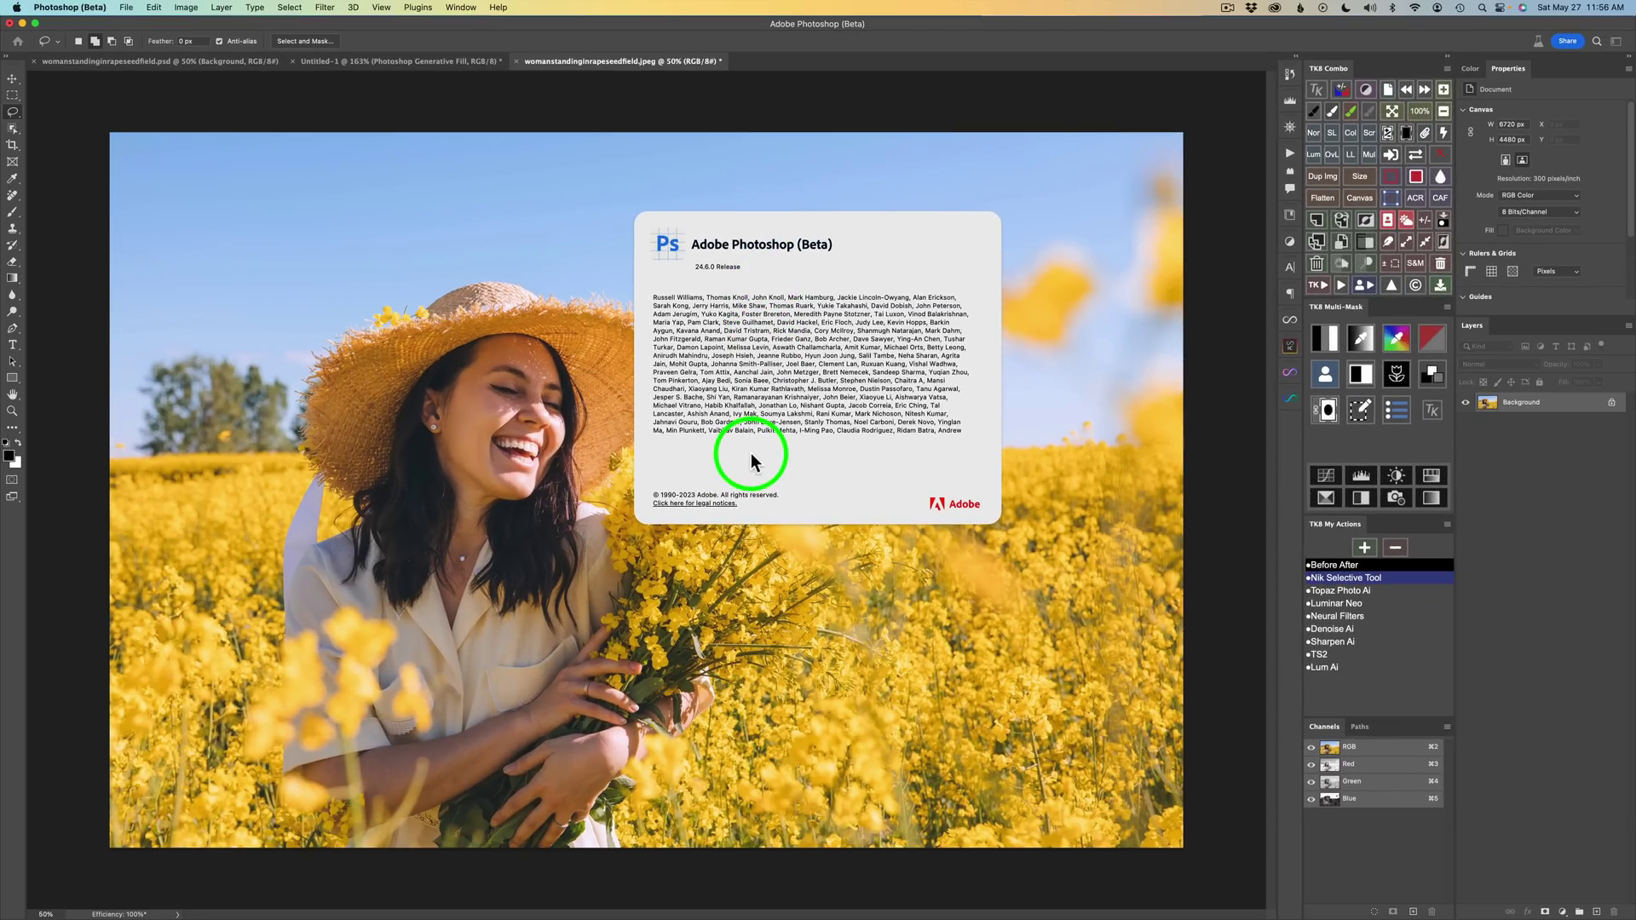
left_click(659, 653)
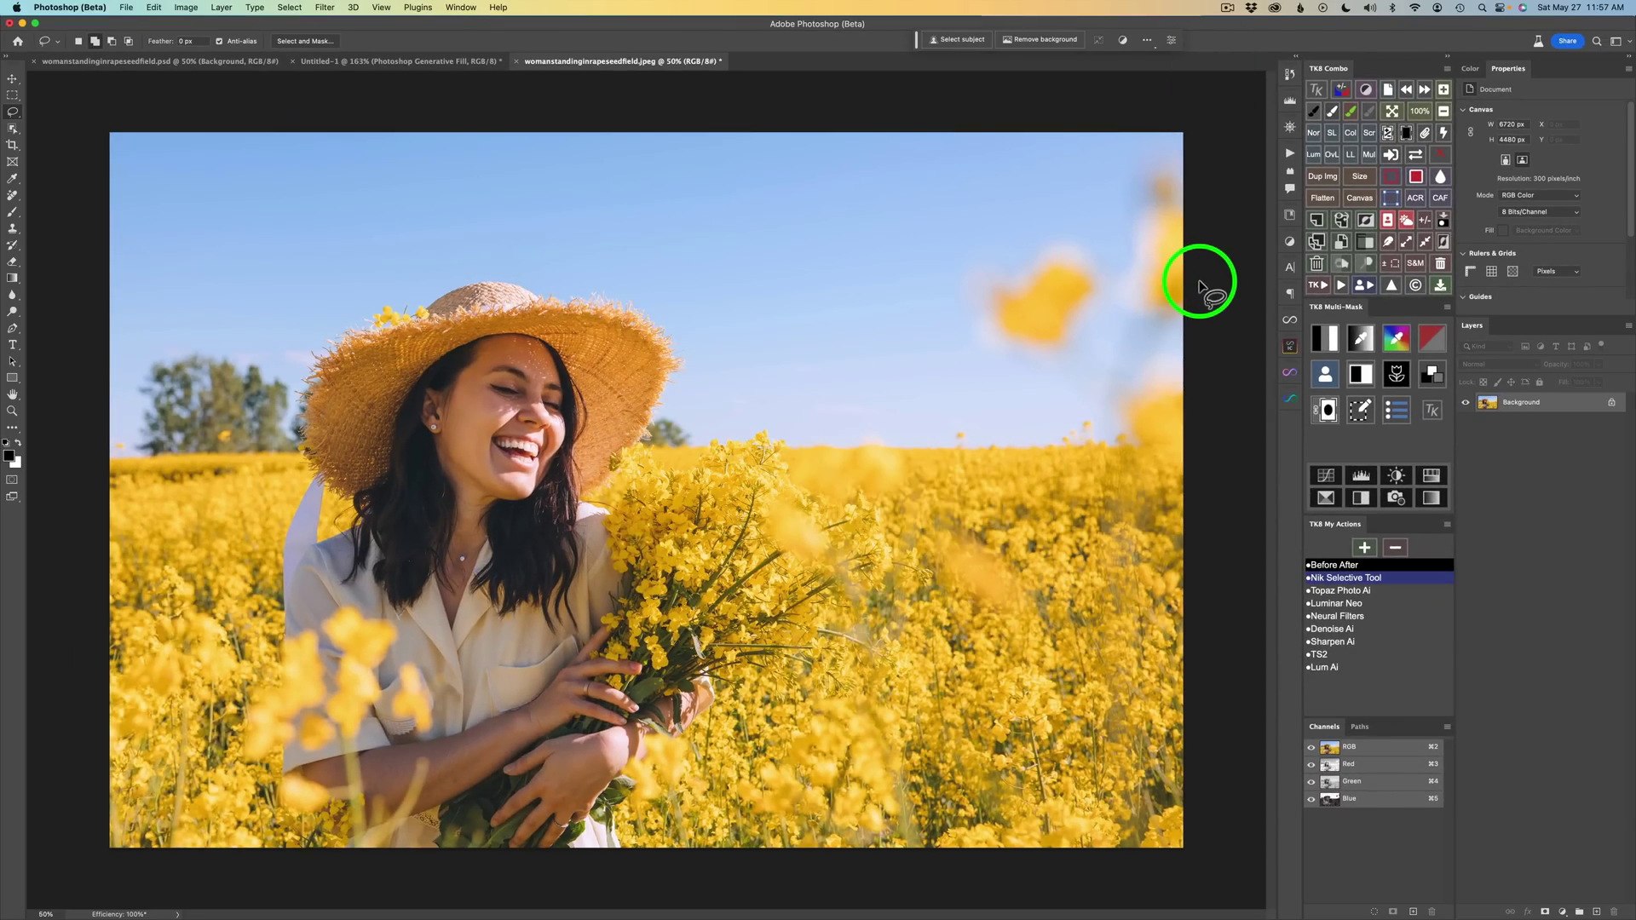
Switch to Creative Cloud, check the version of Photoshop (Beta) among the beta apps, and open it from there.
left_click(1276, 9)
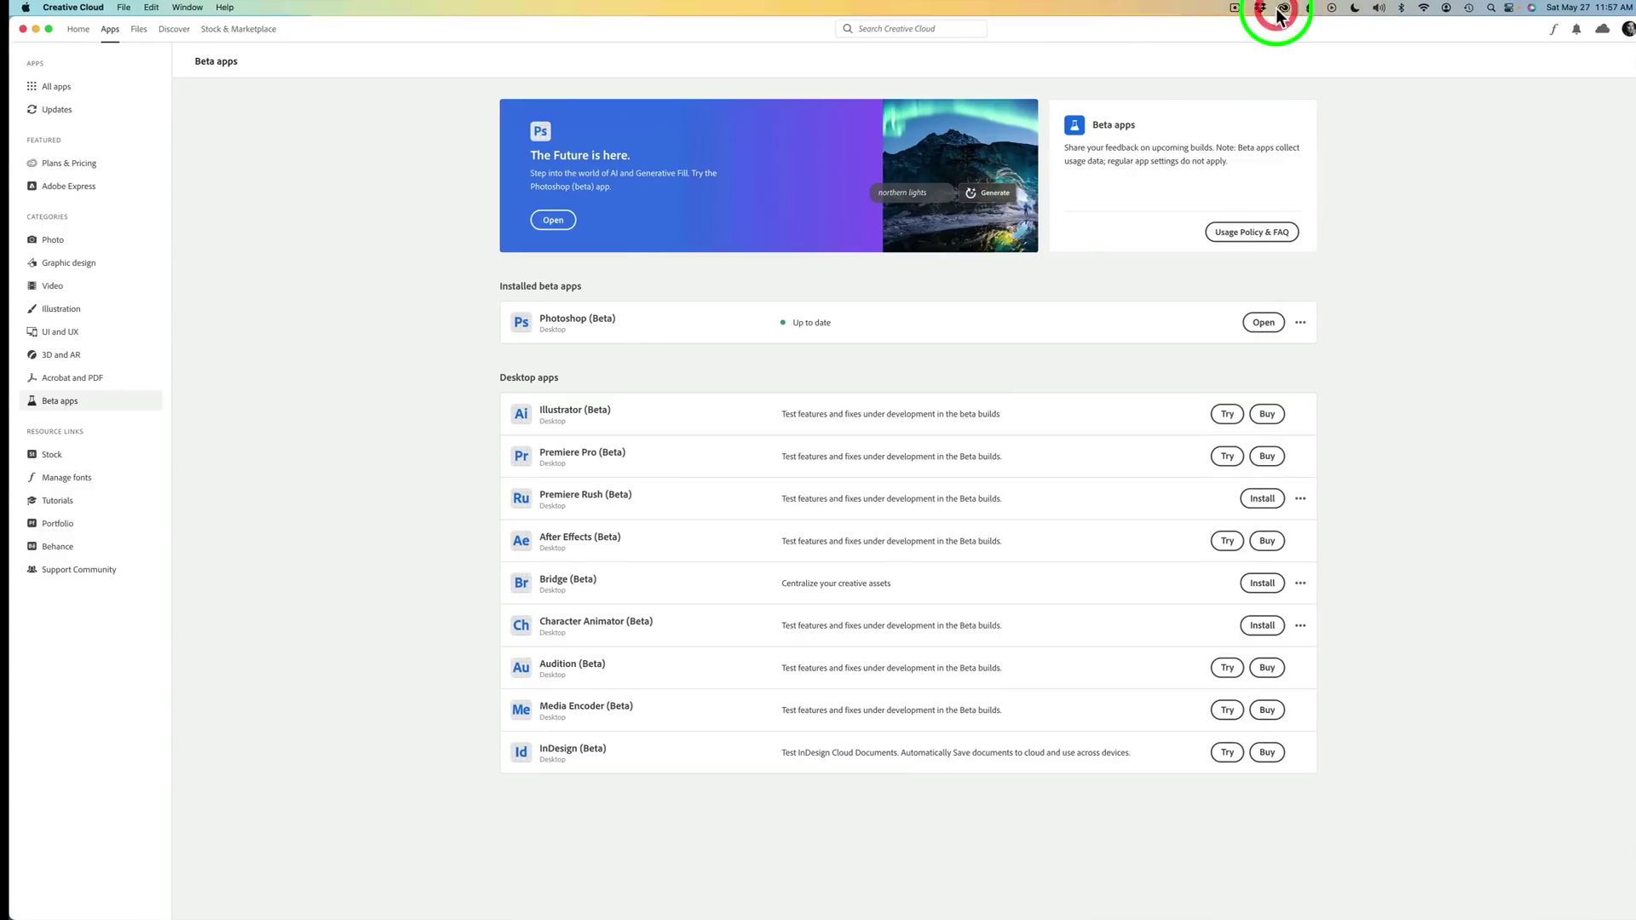
left_click(102, 33)
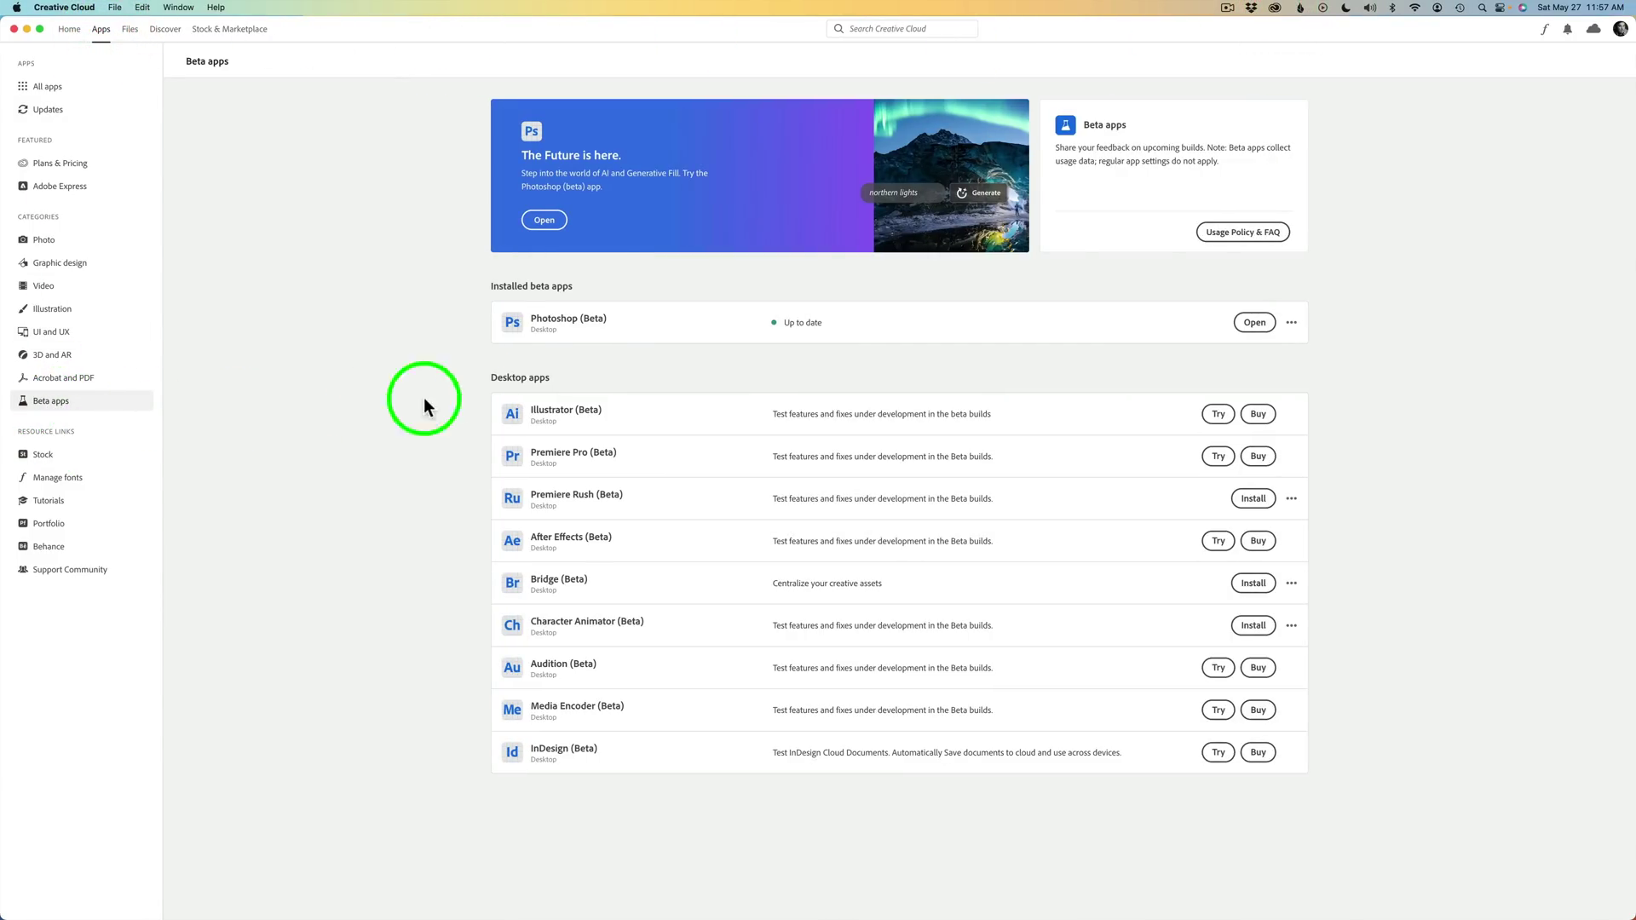
mouse_move(562, 331)
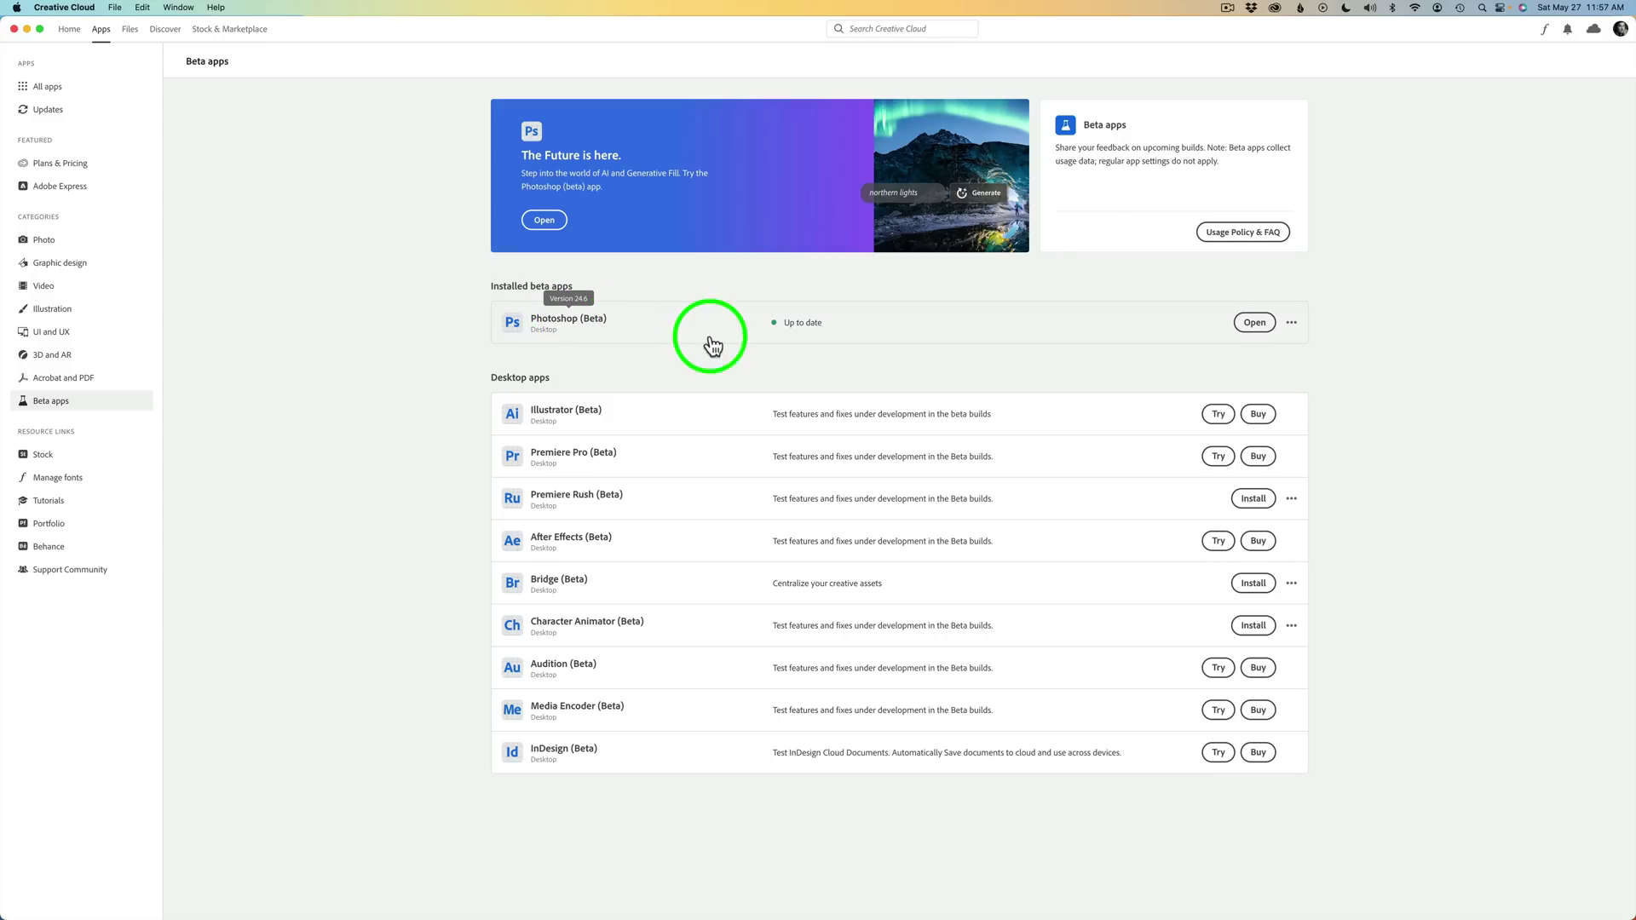
left_click(1255, 328)
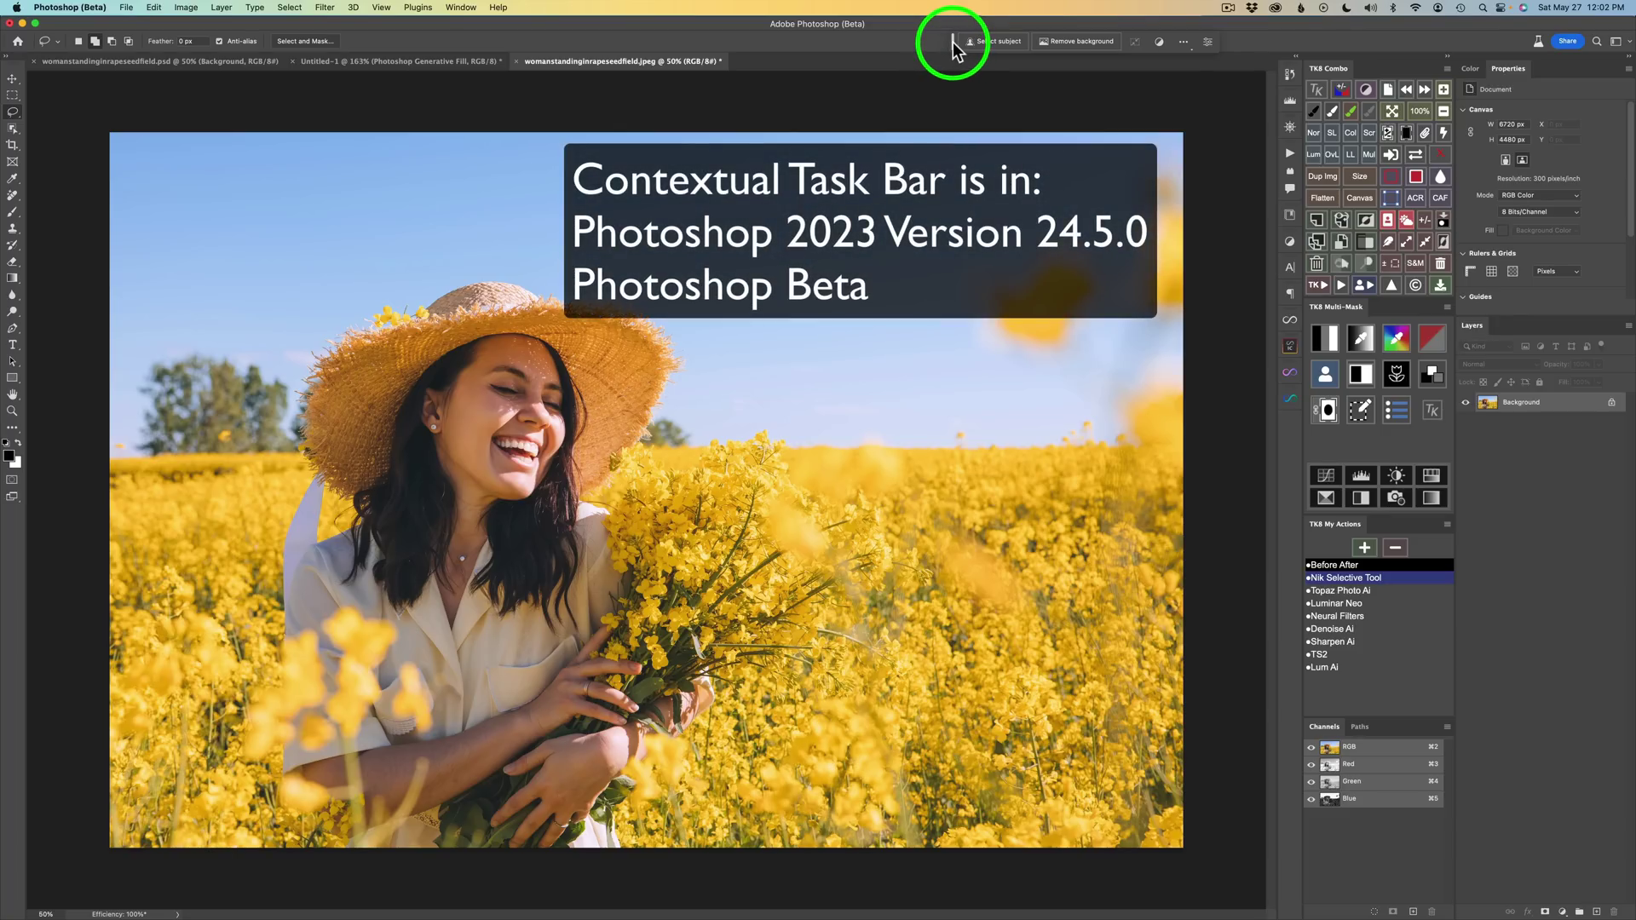
Move the Contextual Task Bar off the photo into the options bar strip and pin its position.
left_click_drag(953, 41, 733, 246)
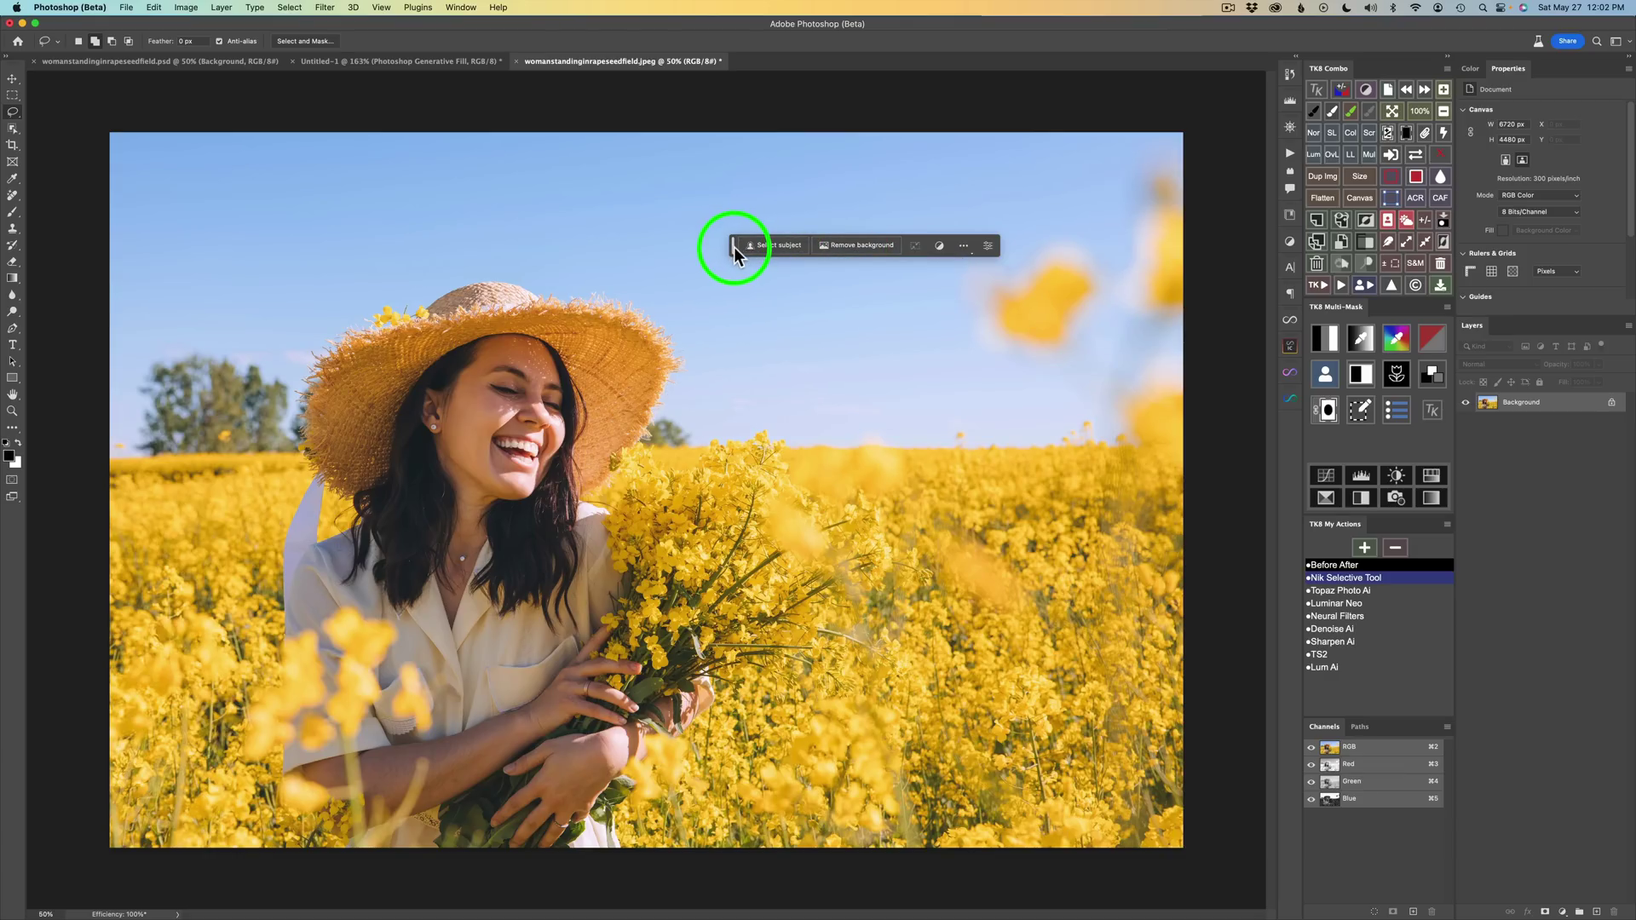
left_click_drag(733, 243, 939, 40)
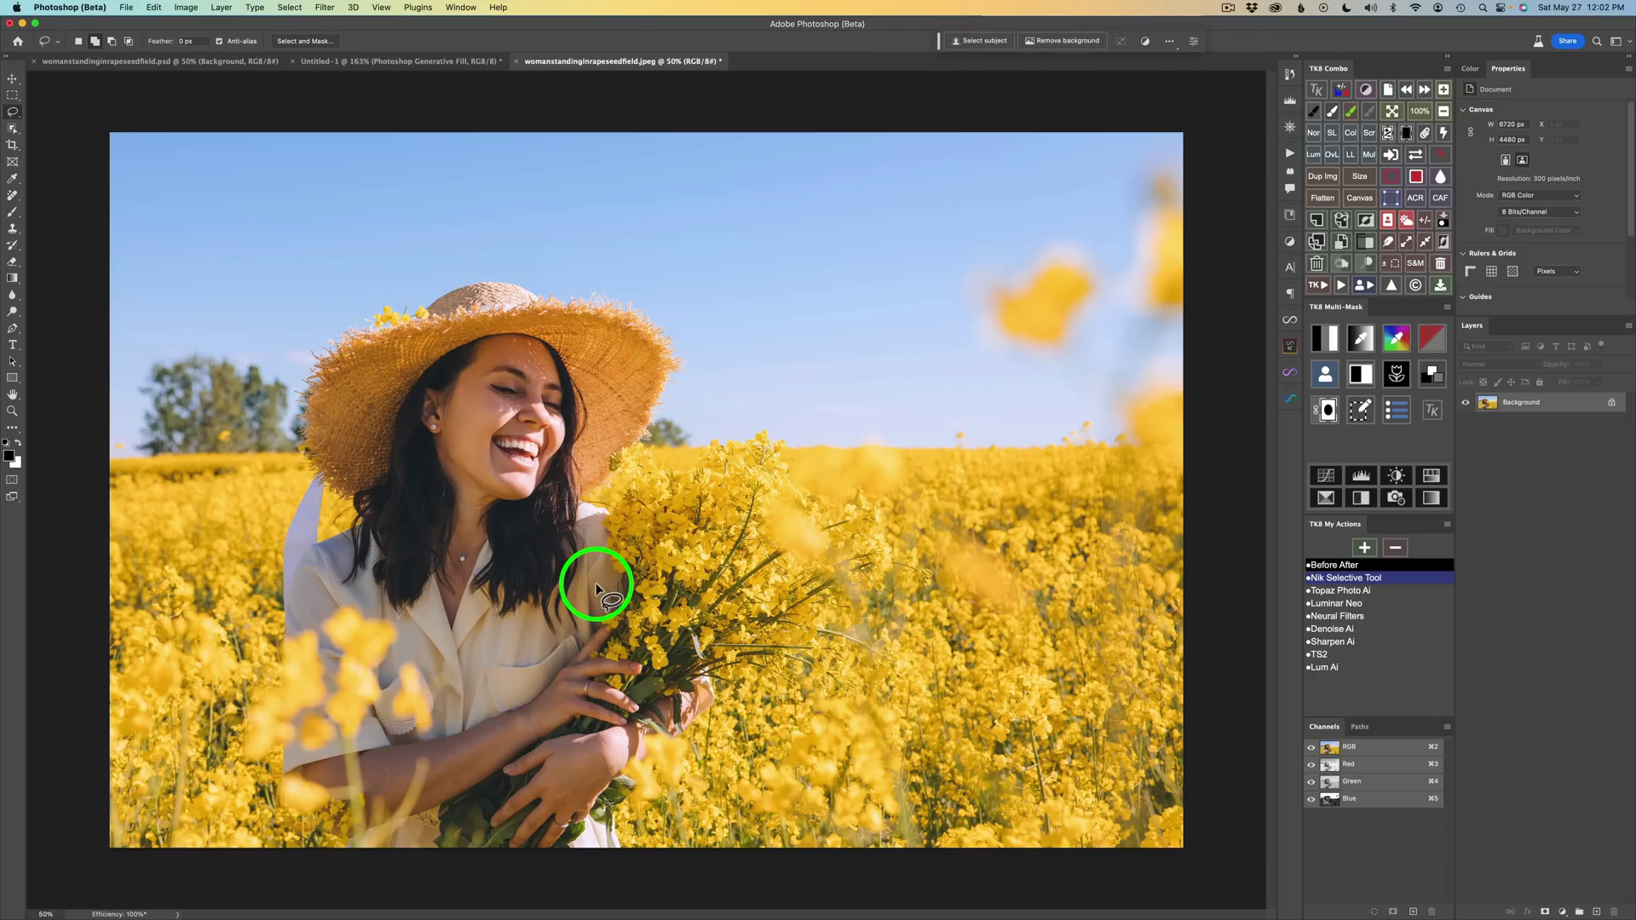
left_click(1169, 40)
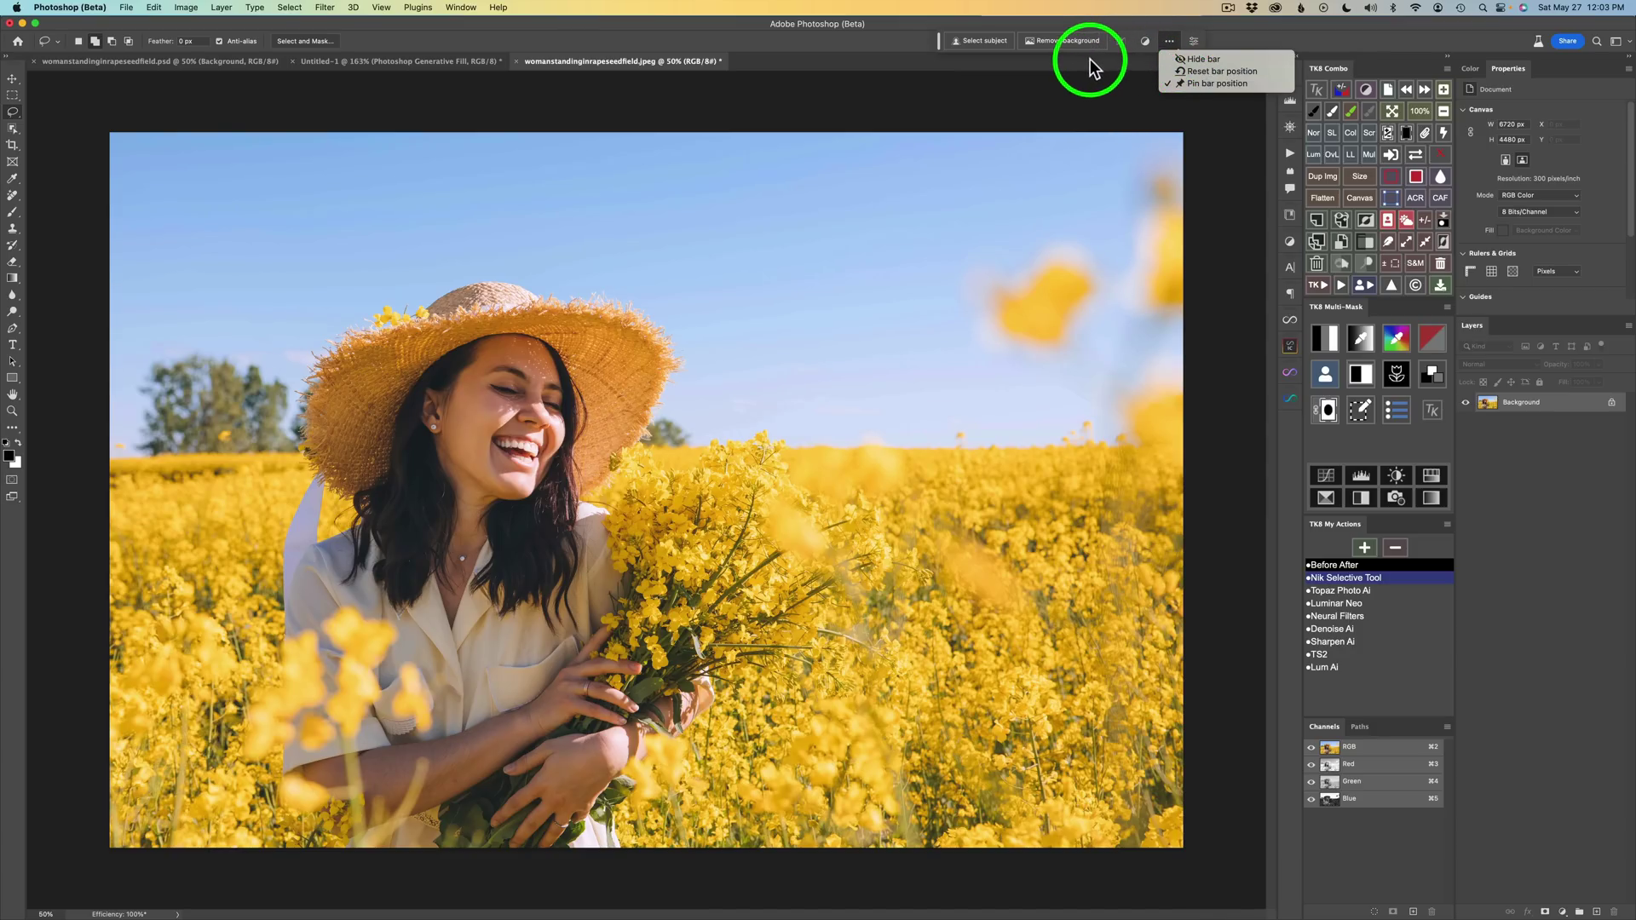
left_click(1065, 68)
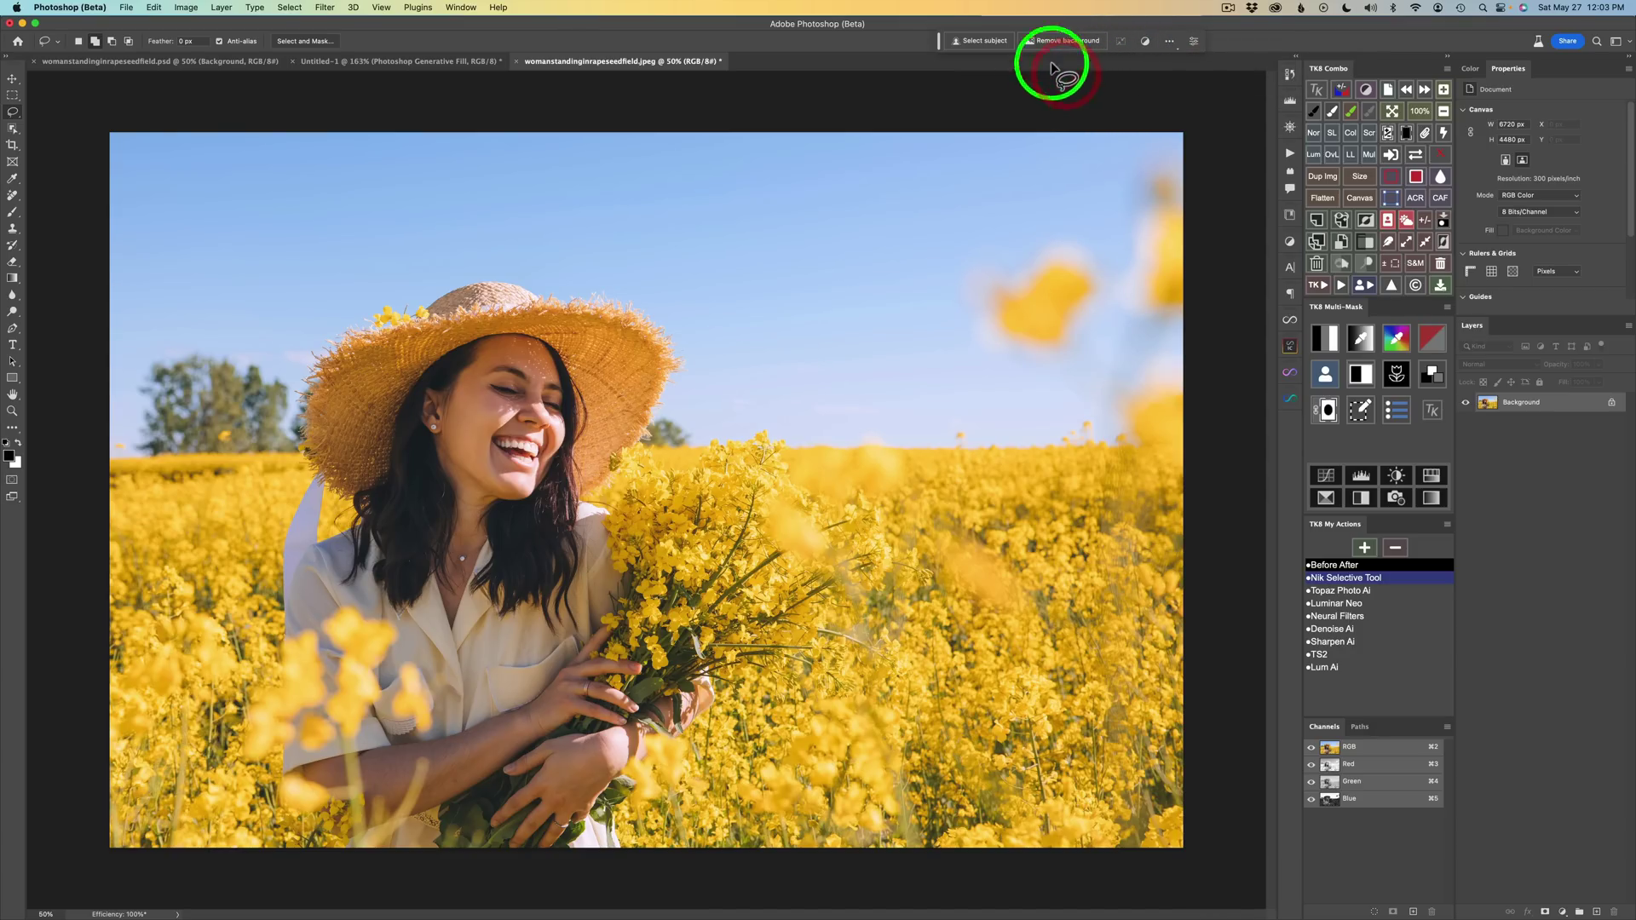
mouse_move(938, 43)
left_mouse_down()
mouse_move(870, 97)
mouse_move(840, 94)
mouse_move(955, 43)
left_mouse_up()
left_click(1187, 41)
left_click(1204, 84)
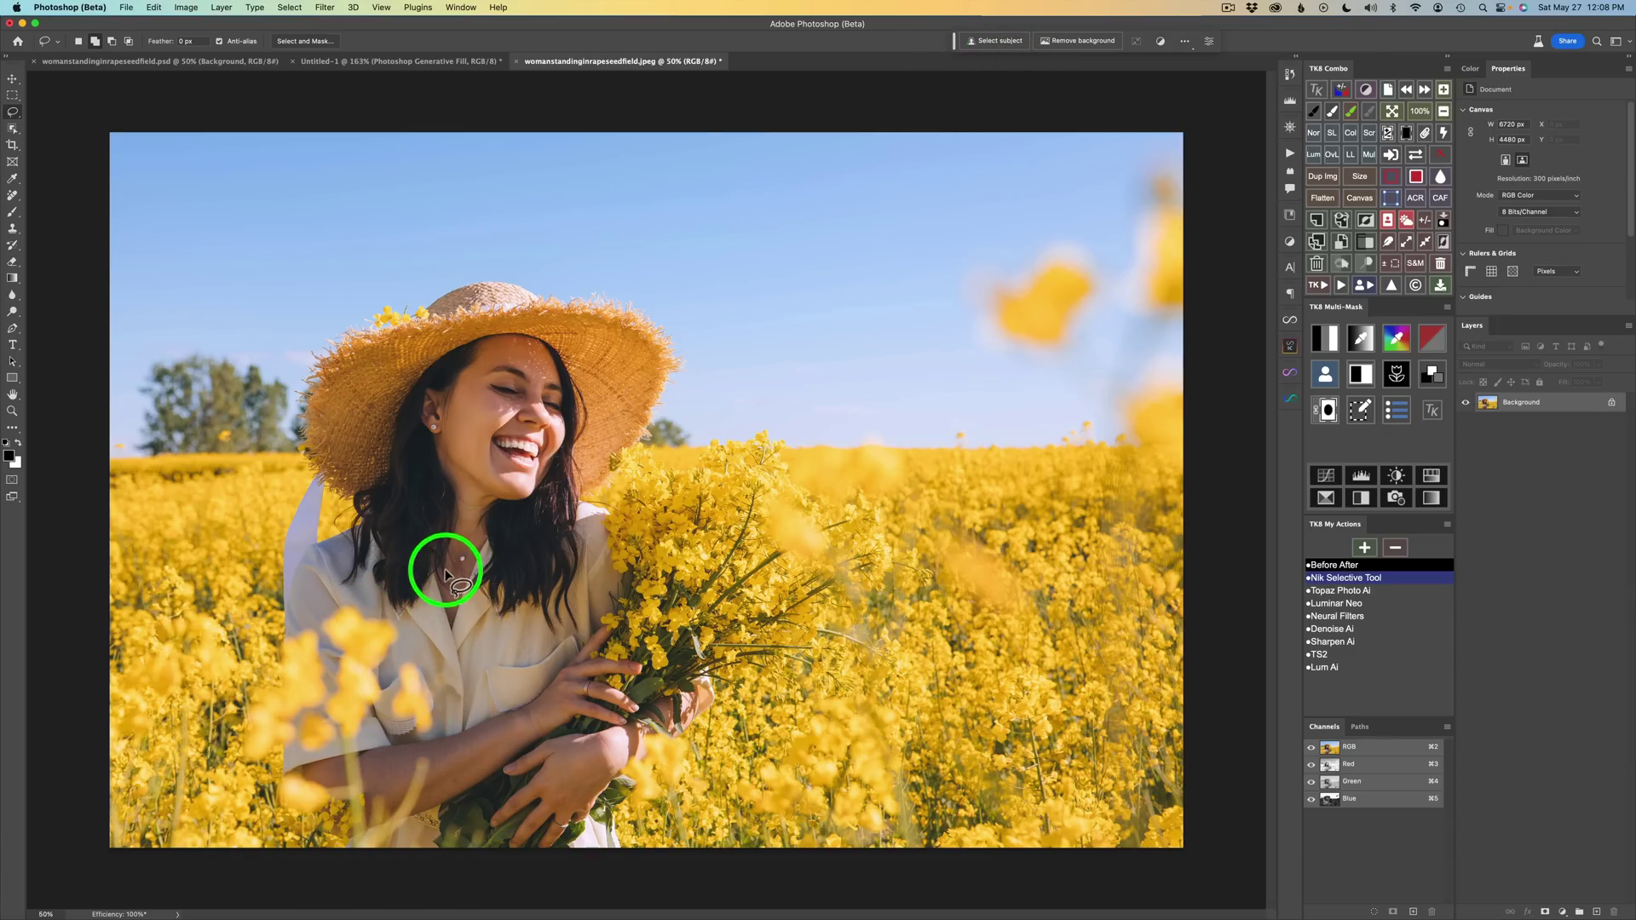
Lasso the blurred flowers covering the woman's sleeve and forearm, and try Generative Fill with an empty prompt.
mouse_move(417, 634)
left_mouse_down()
mouse_move(344, 577)
mouse_move(295, 593)
mouse_move(246, 674)
mouse_move(241, 782)
mouse_move(268, 828)
mouse_move(327, 865)
mouse_move(409, 865)
mouse_move(476, 796)
mouse_move(469, 722)
mouse_move(427, 610)
left_mouse_up()
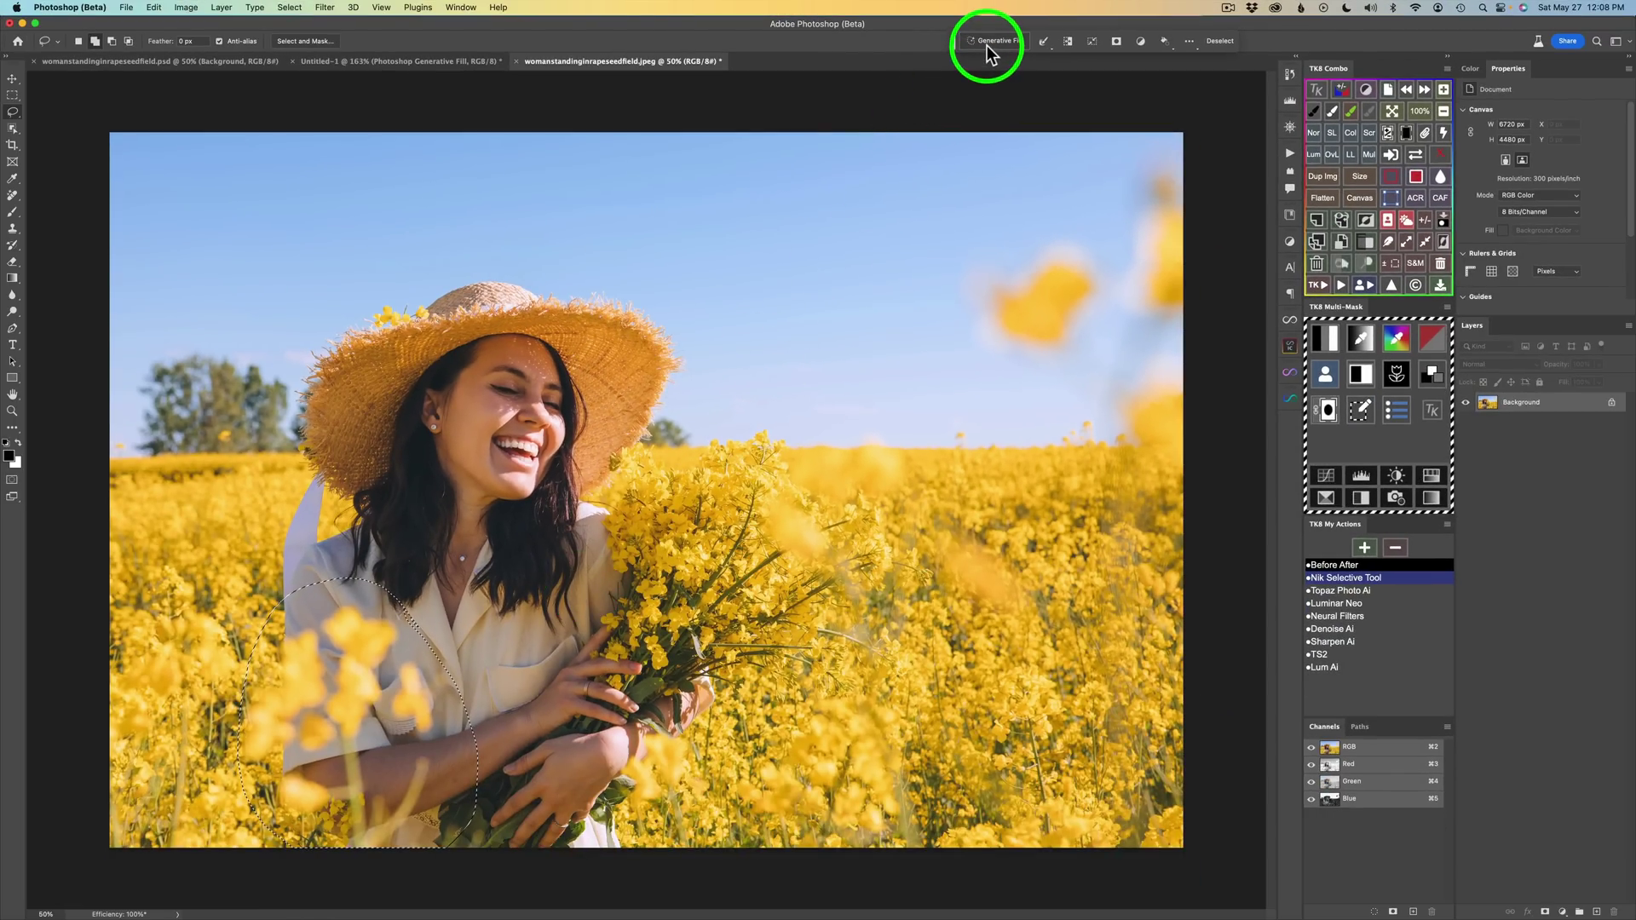
left_click(988, 41)
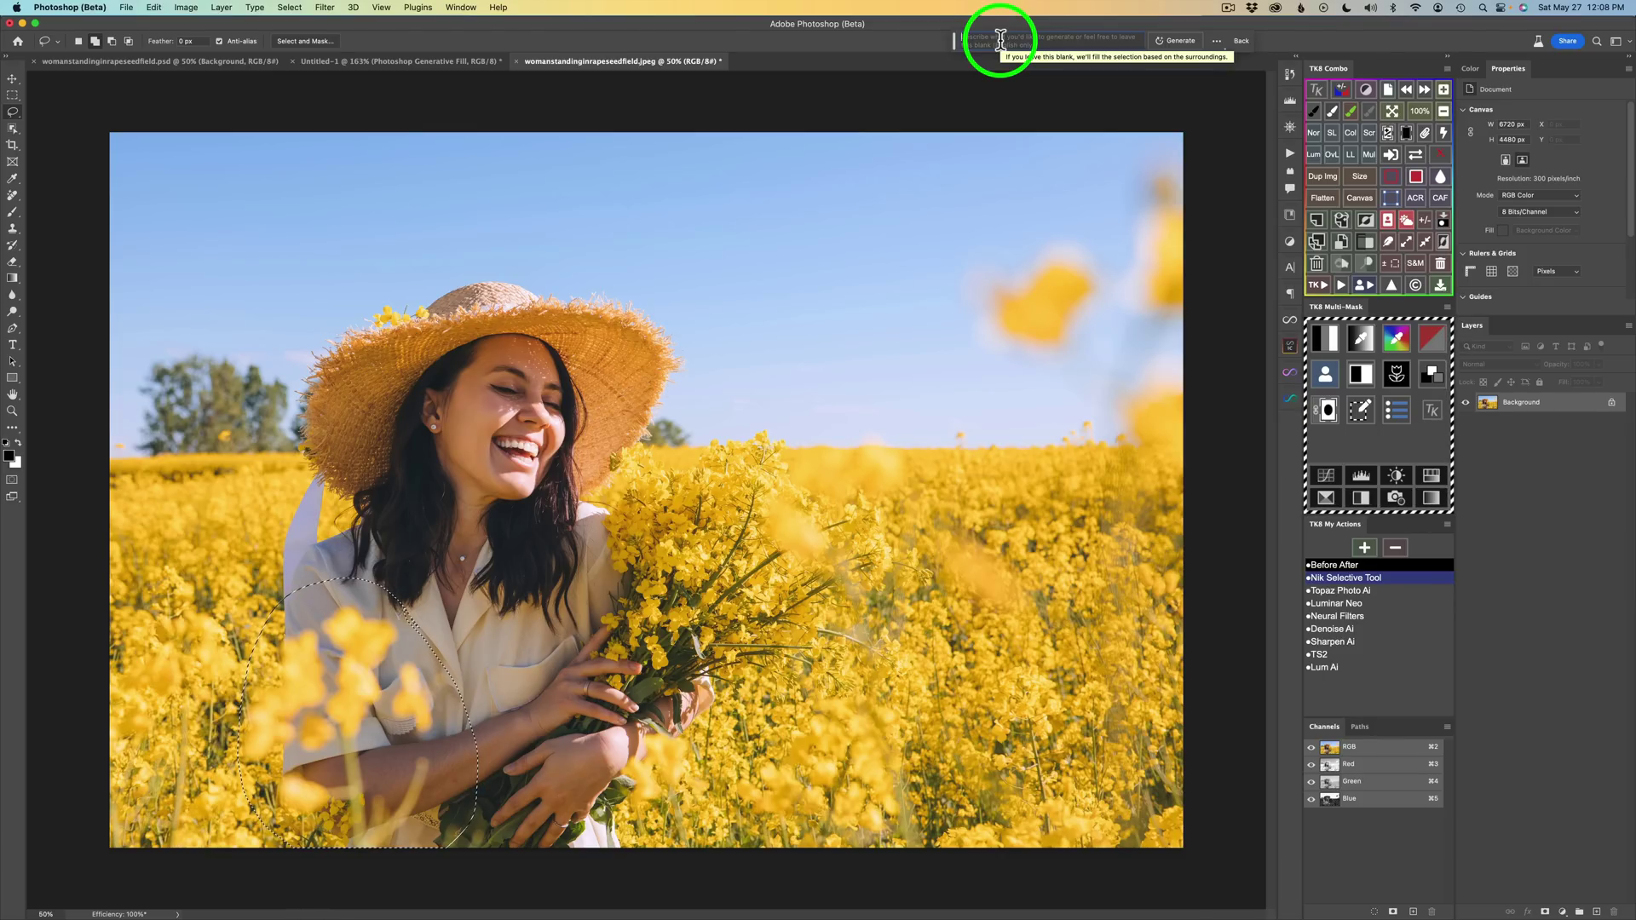
left_click(1180, 43)
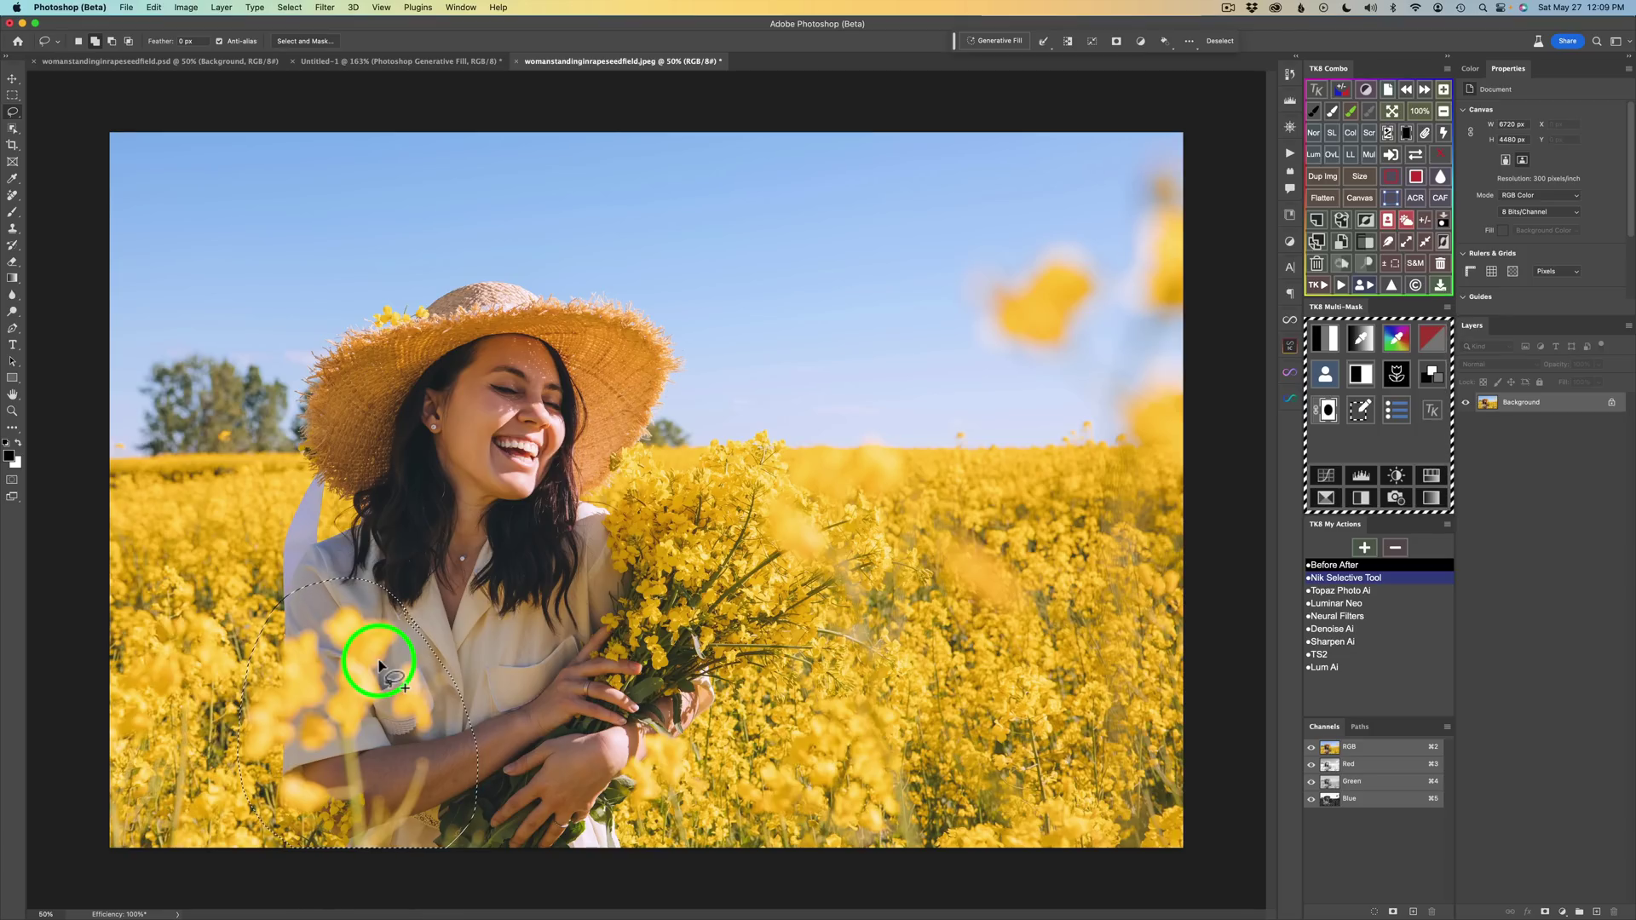
Run Generative Fill on the sleeve selection with the prompt "remove" and choose the third variation.
left_click(1008, 40)
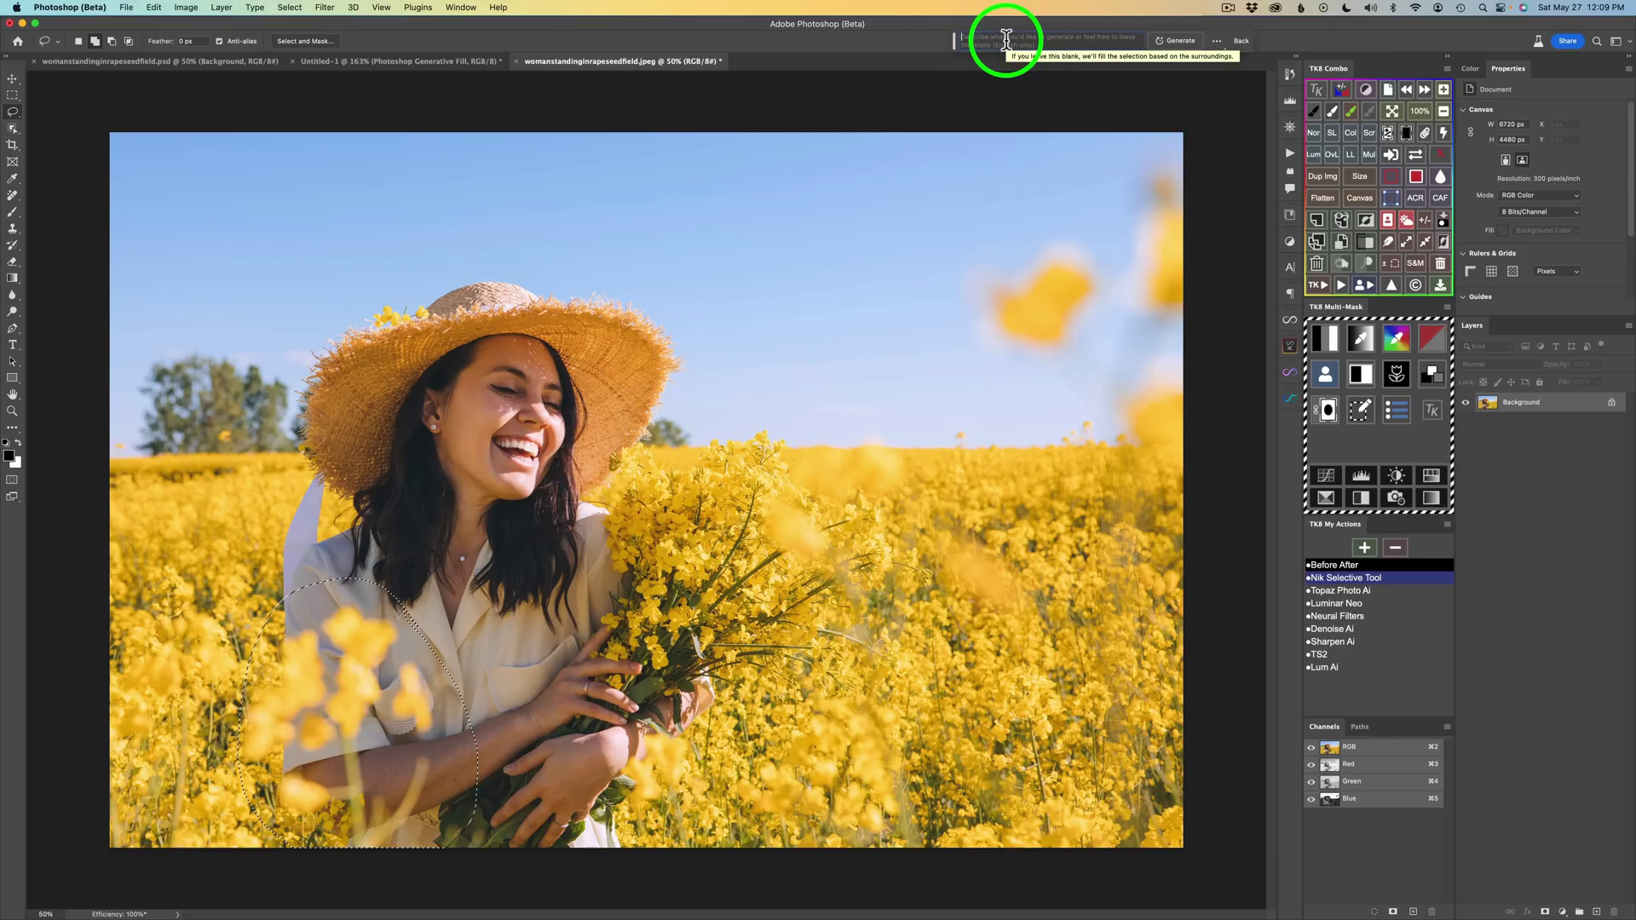
type("remove")
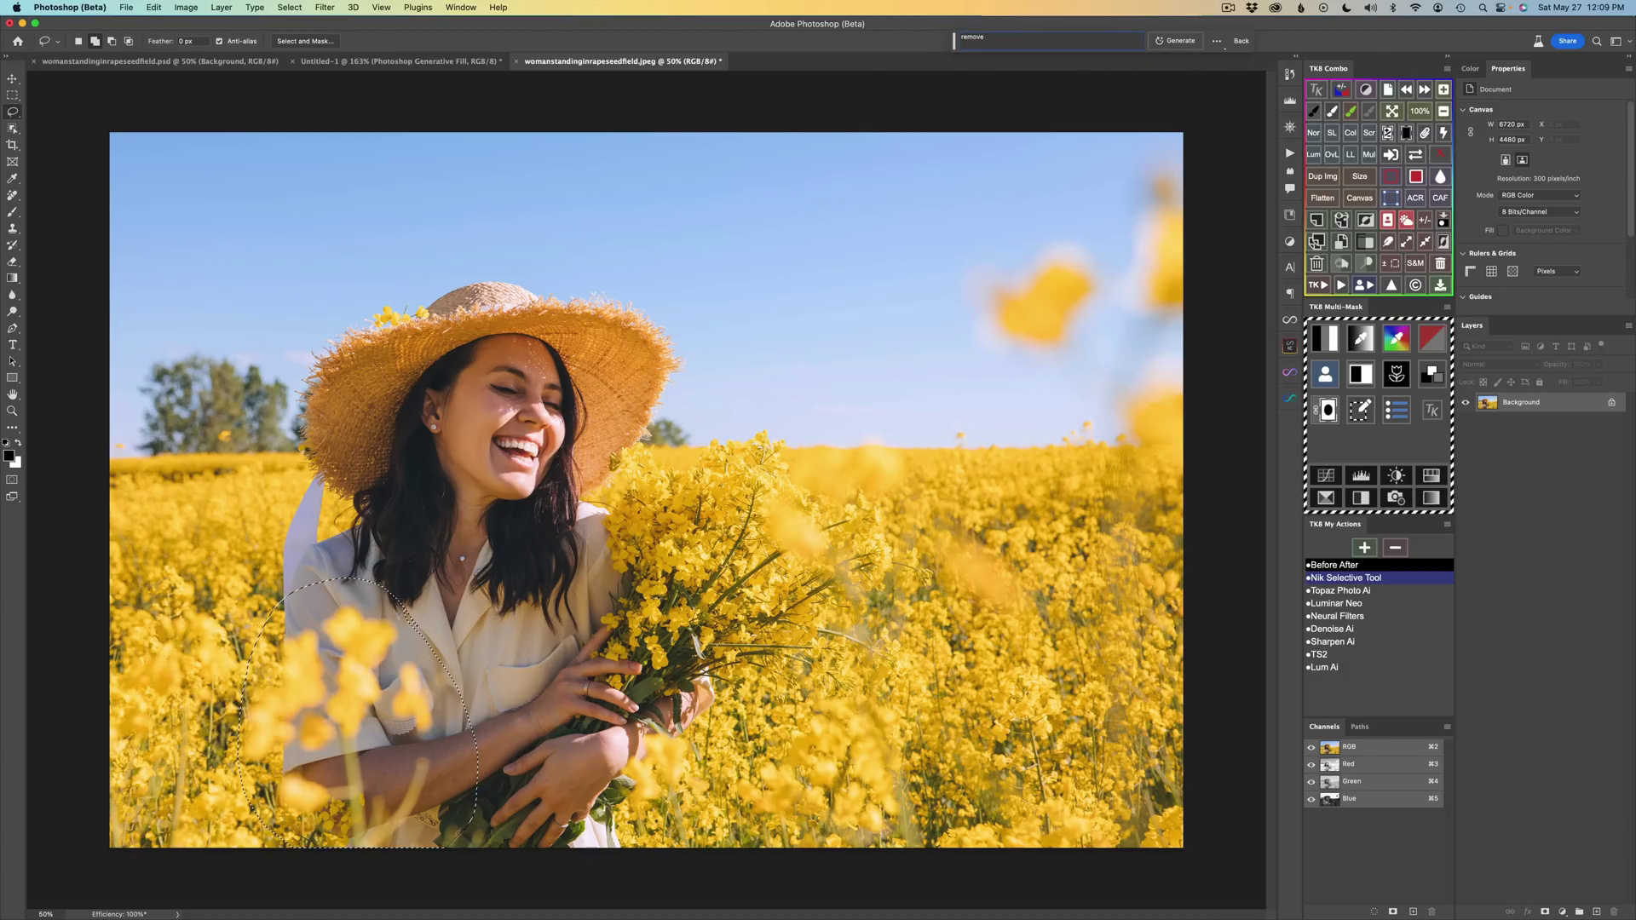
left_click(1176, 40)
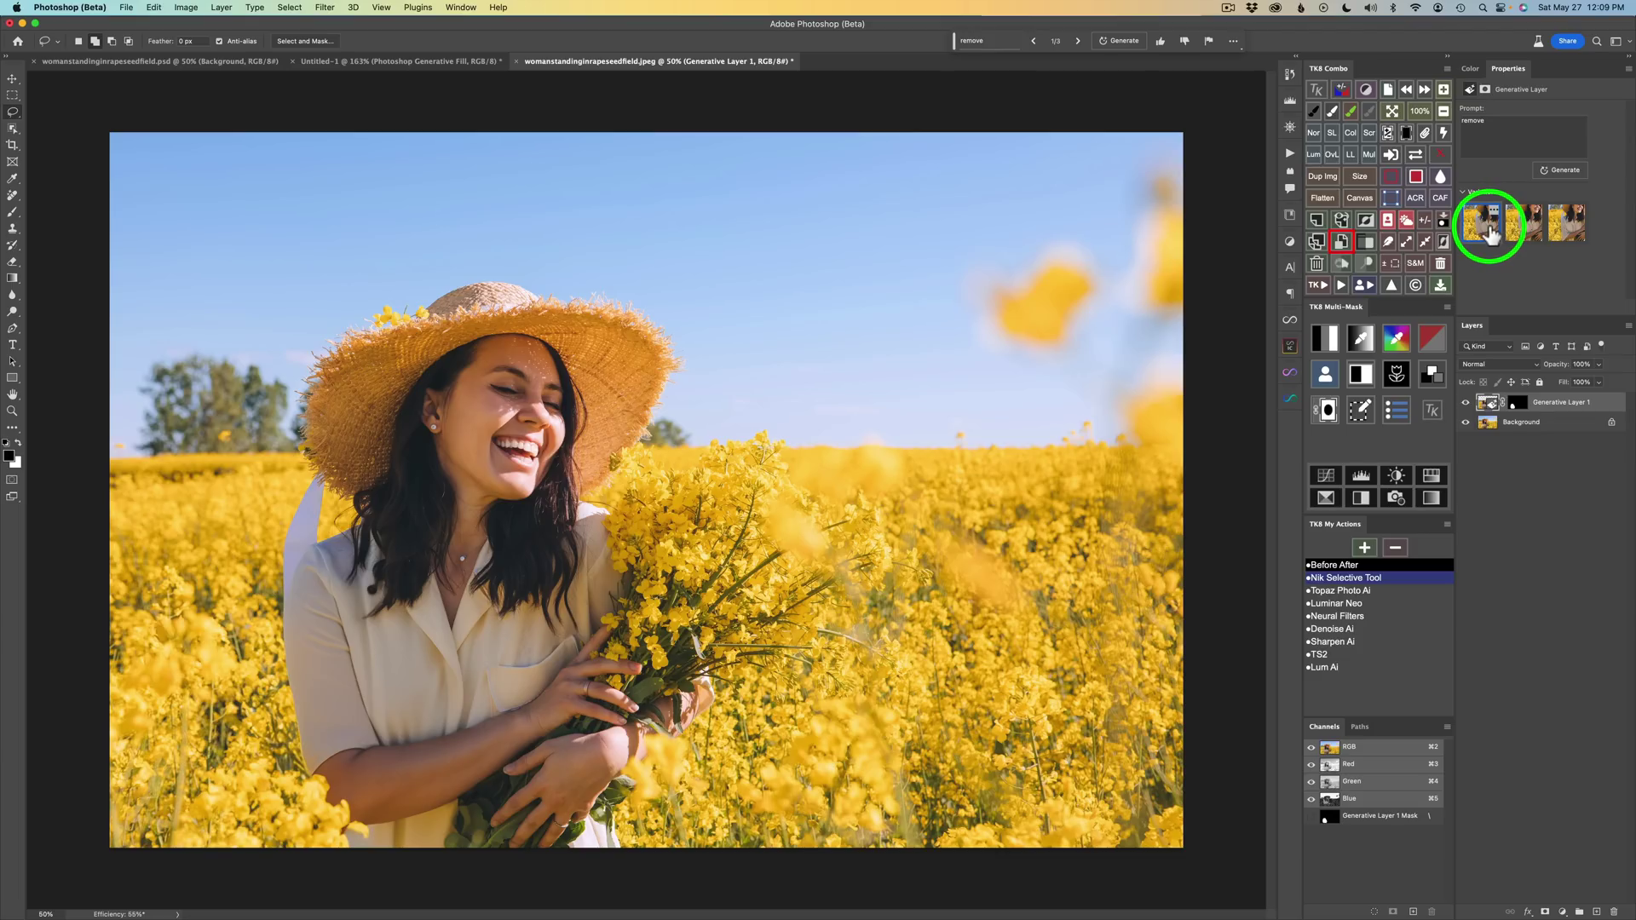
left_click(1522, 232)
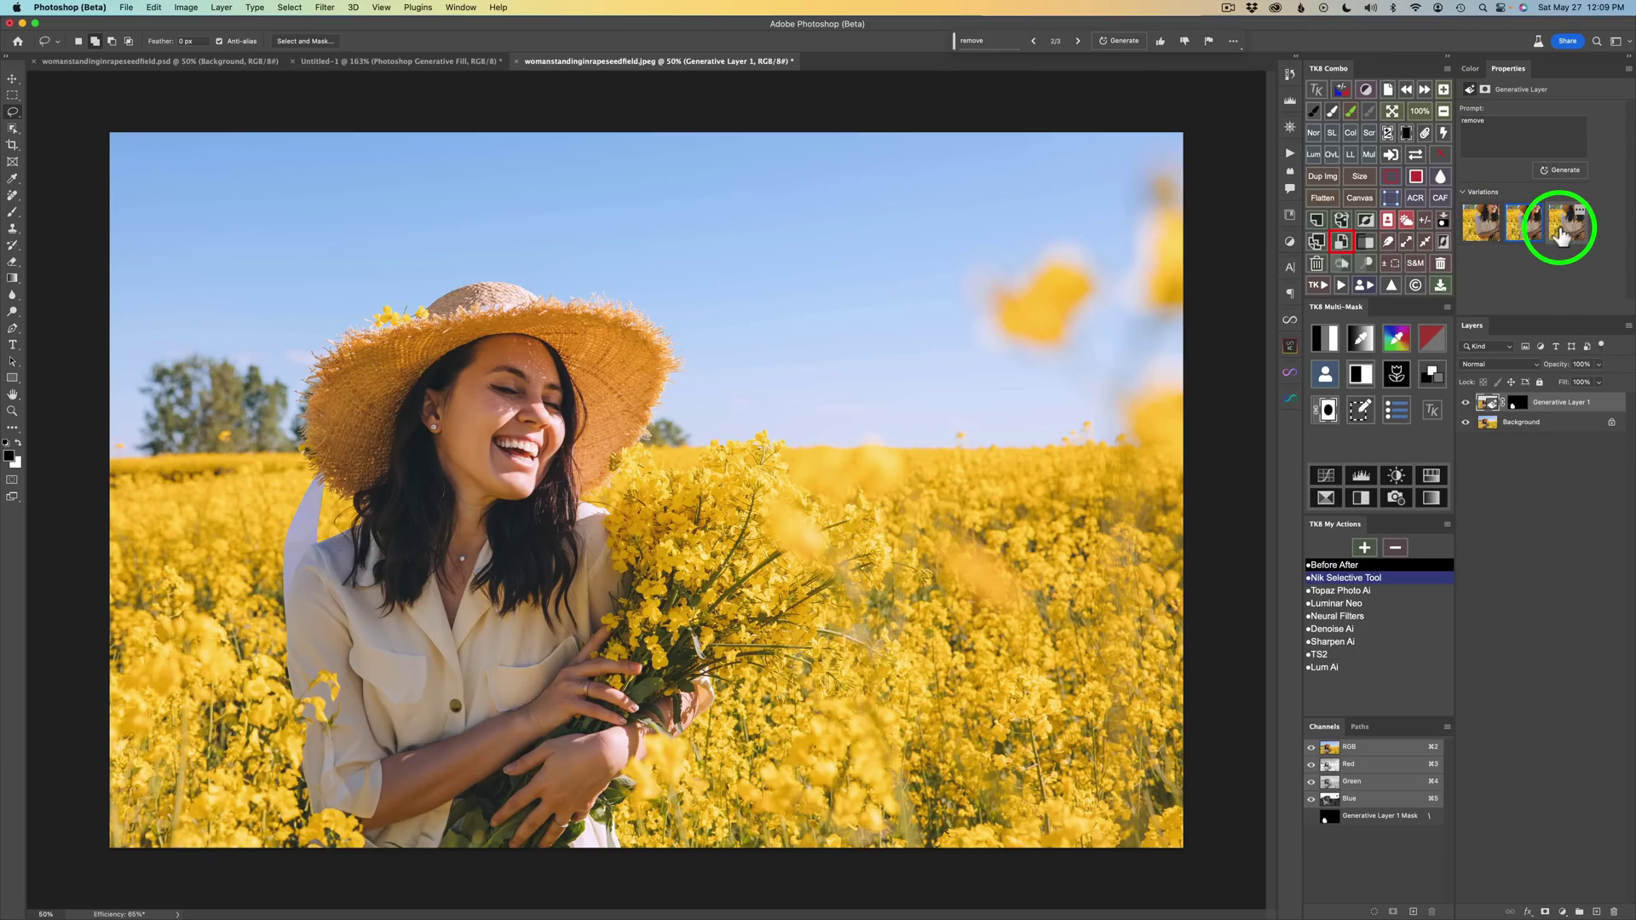
left_click(1561, 237)
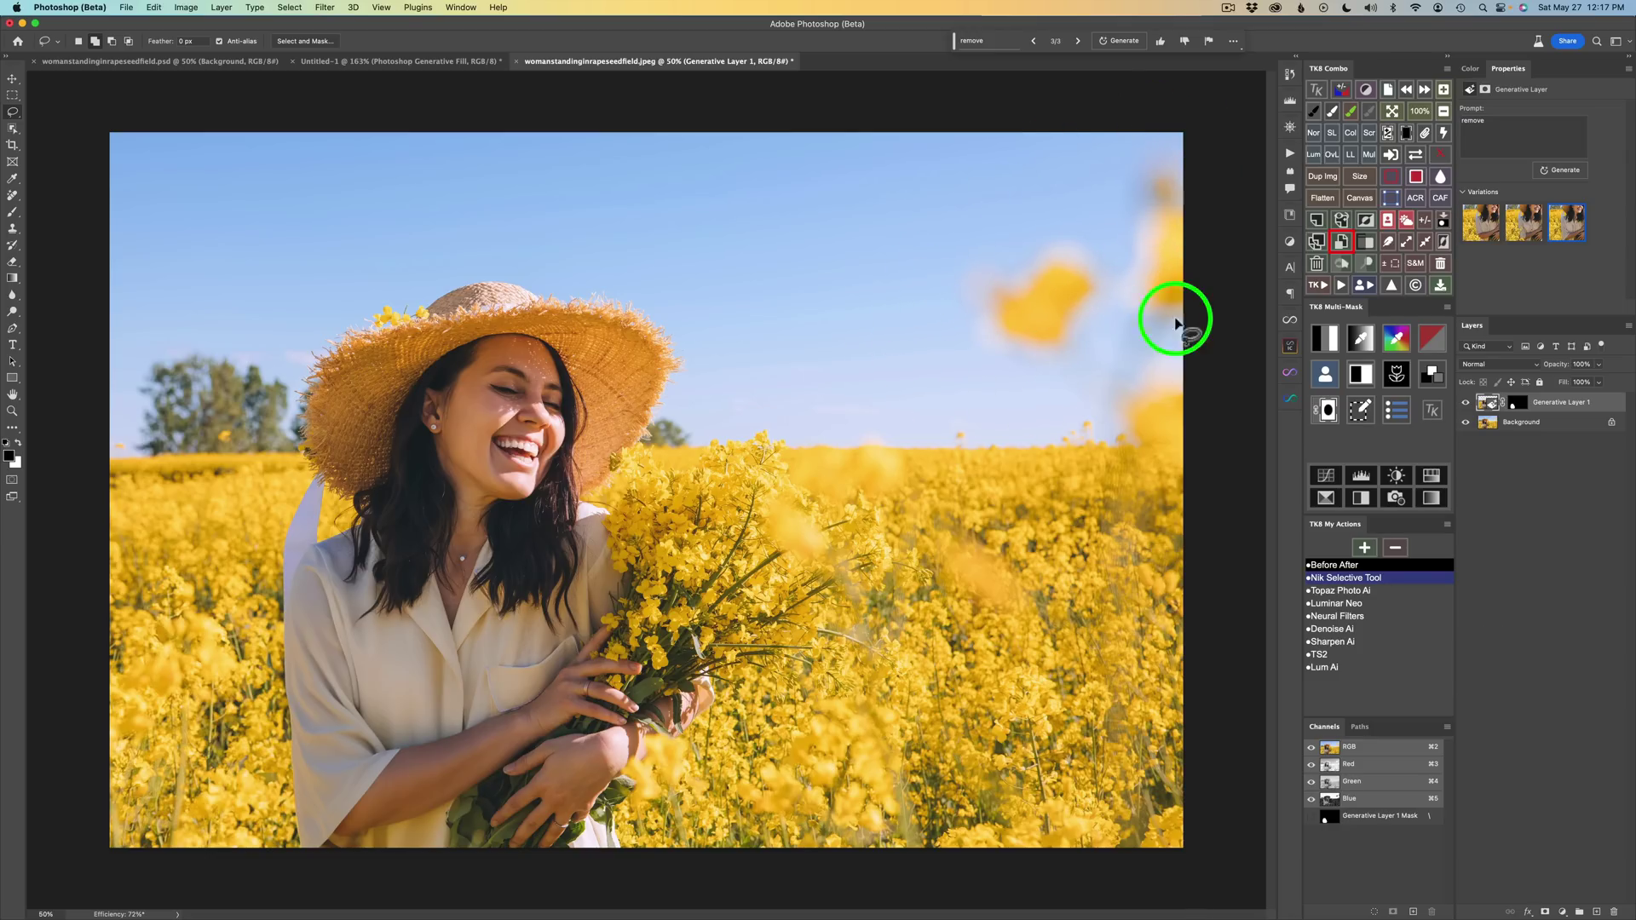
Lasso the large blurred flowers against the sky beside the woman and replace them using Generative Fill with an empty prompt.
mouse_move(1103, 110)
left_mouse_down()
mouse_move(1012, 132)
mouse_move(930, 188)
mouse_move(910, 256)
mouse_move(1010, 489)
mouse_move(1166, 578)
mouse_move(1210, 561)
mouse_move(1234, 454)
mouse_move(1249, 294)
mouse_move(1222, 164)
mouse_move(1163, 116)
mouse_move(1057, 105)
mouse_move(961, 107)
mouse_move(917, 139)
left_mouse_up()
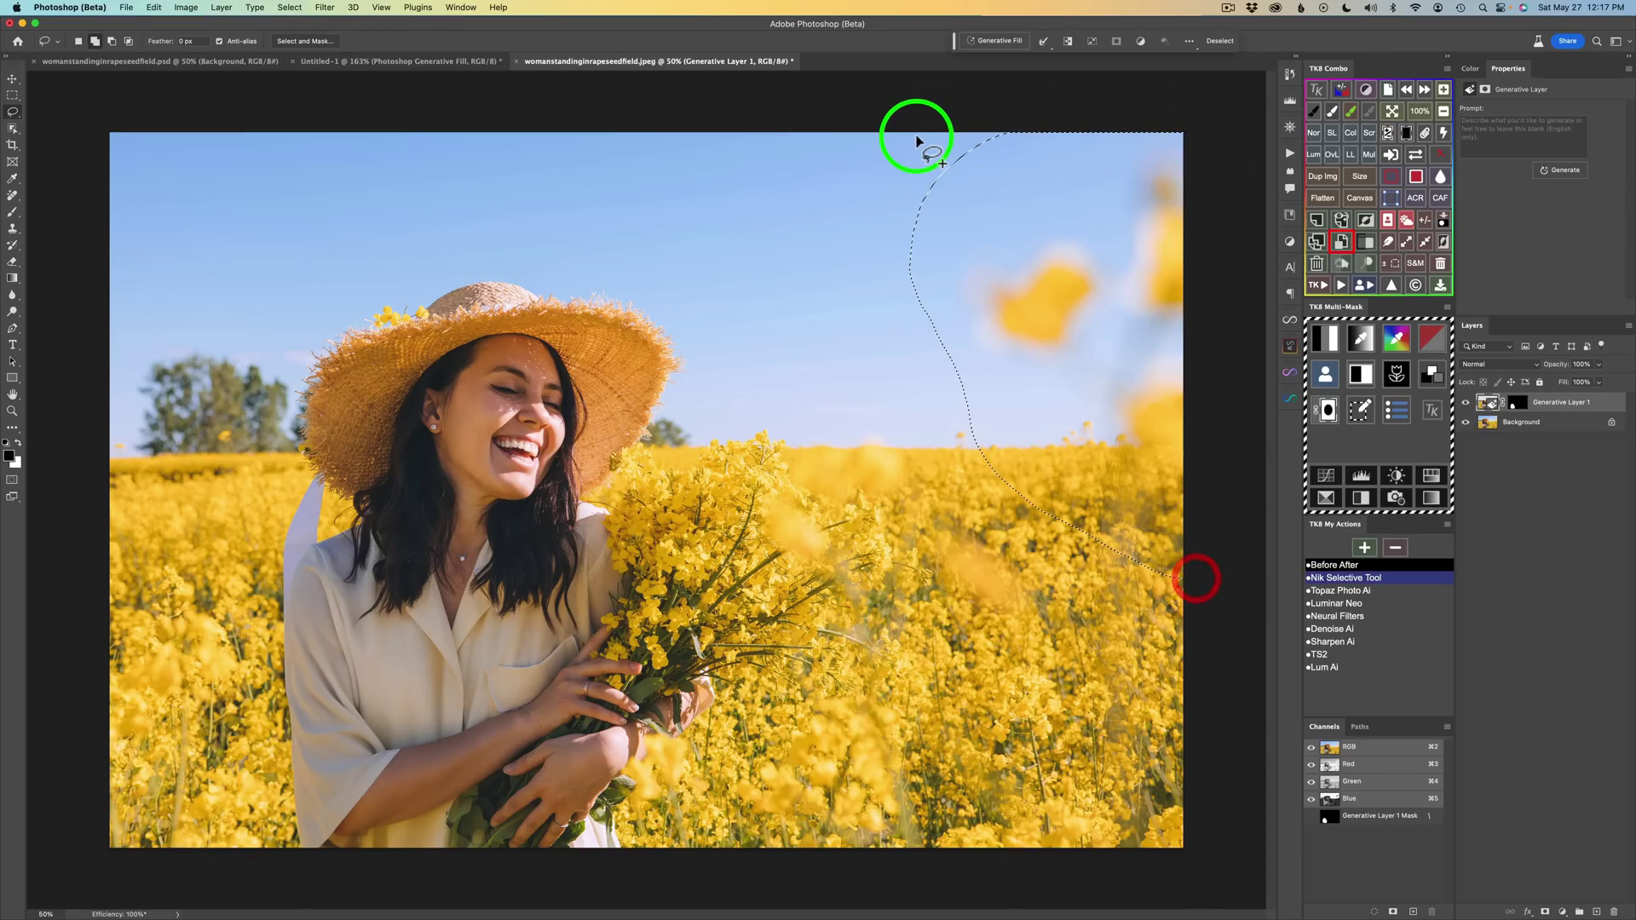
left_click(999, 43)
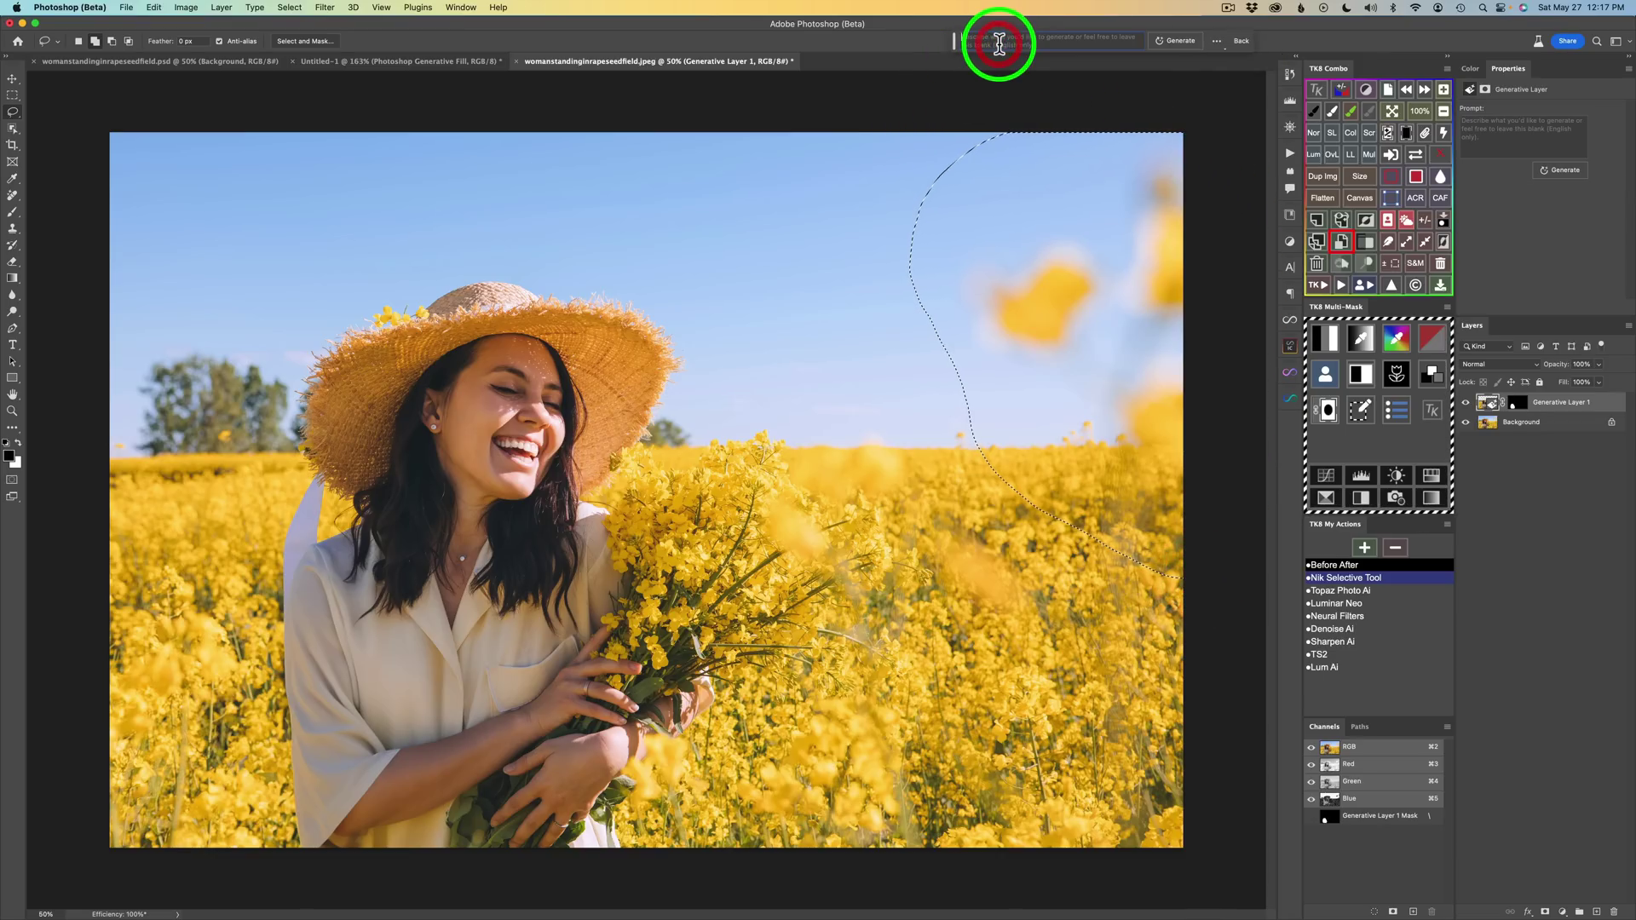
left_click(1179, 41)
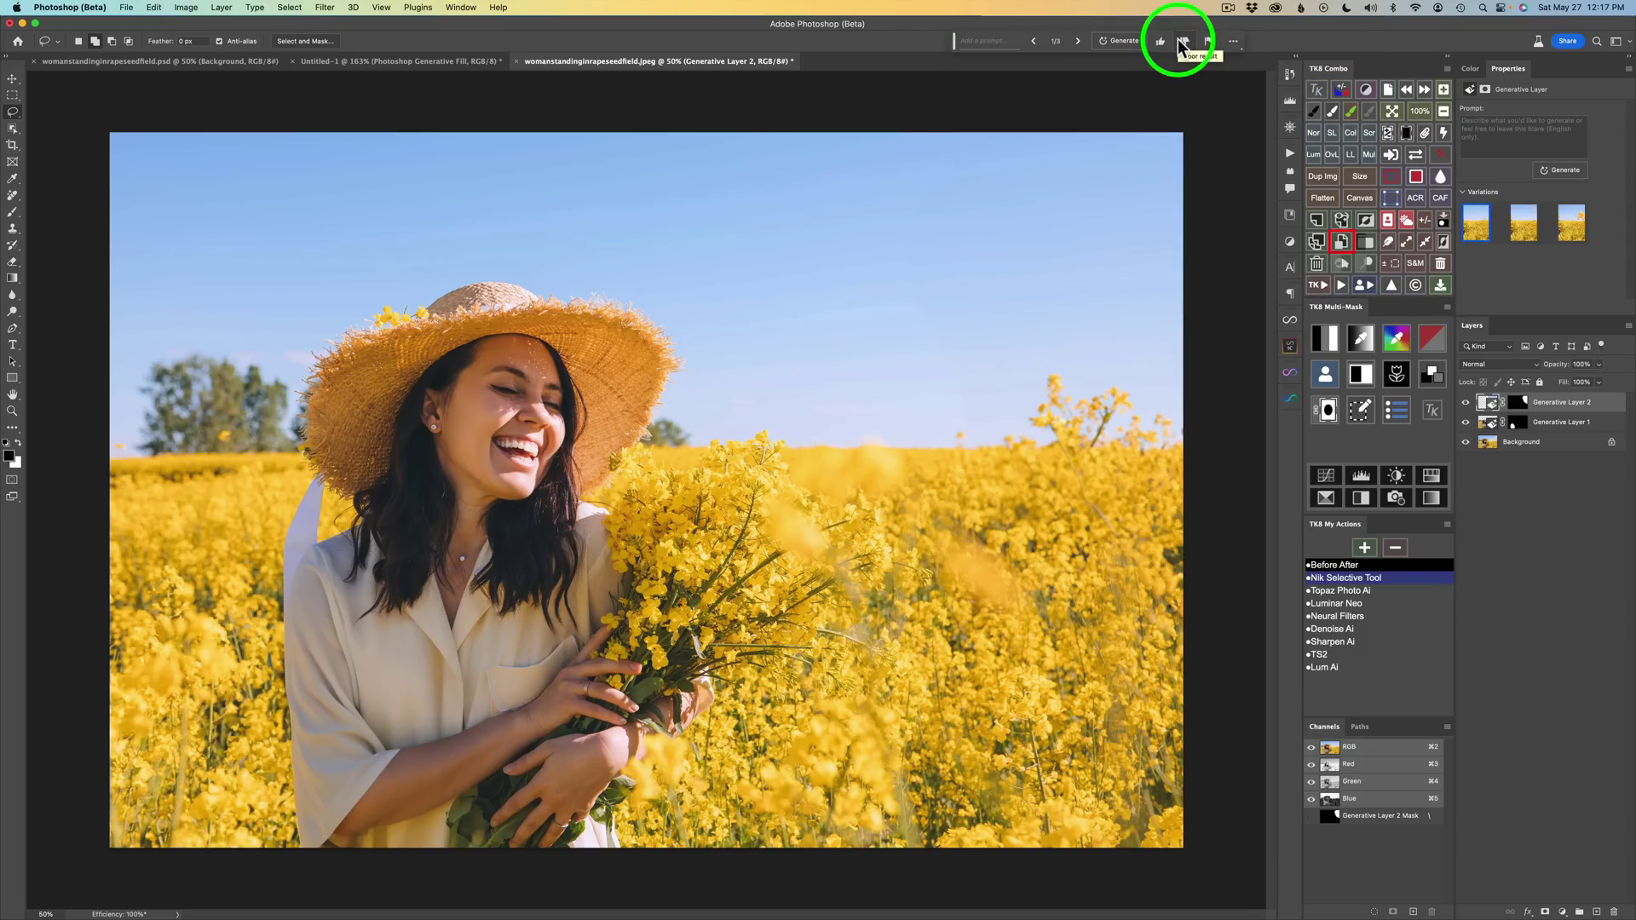
left_click(1182, 42)
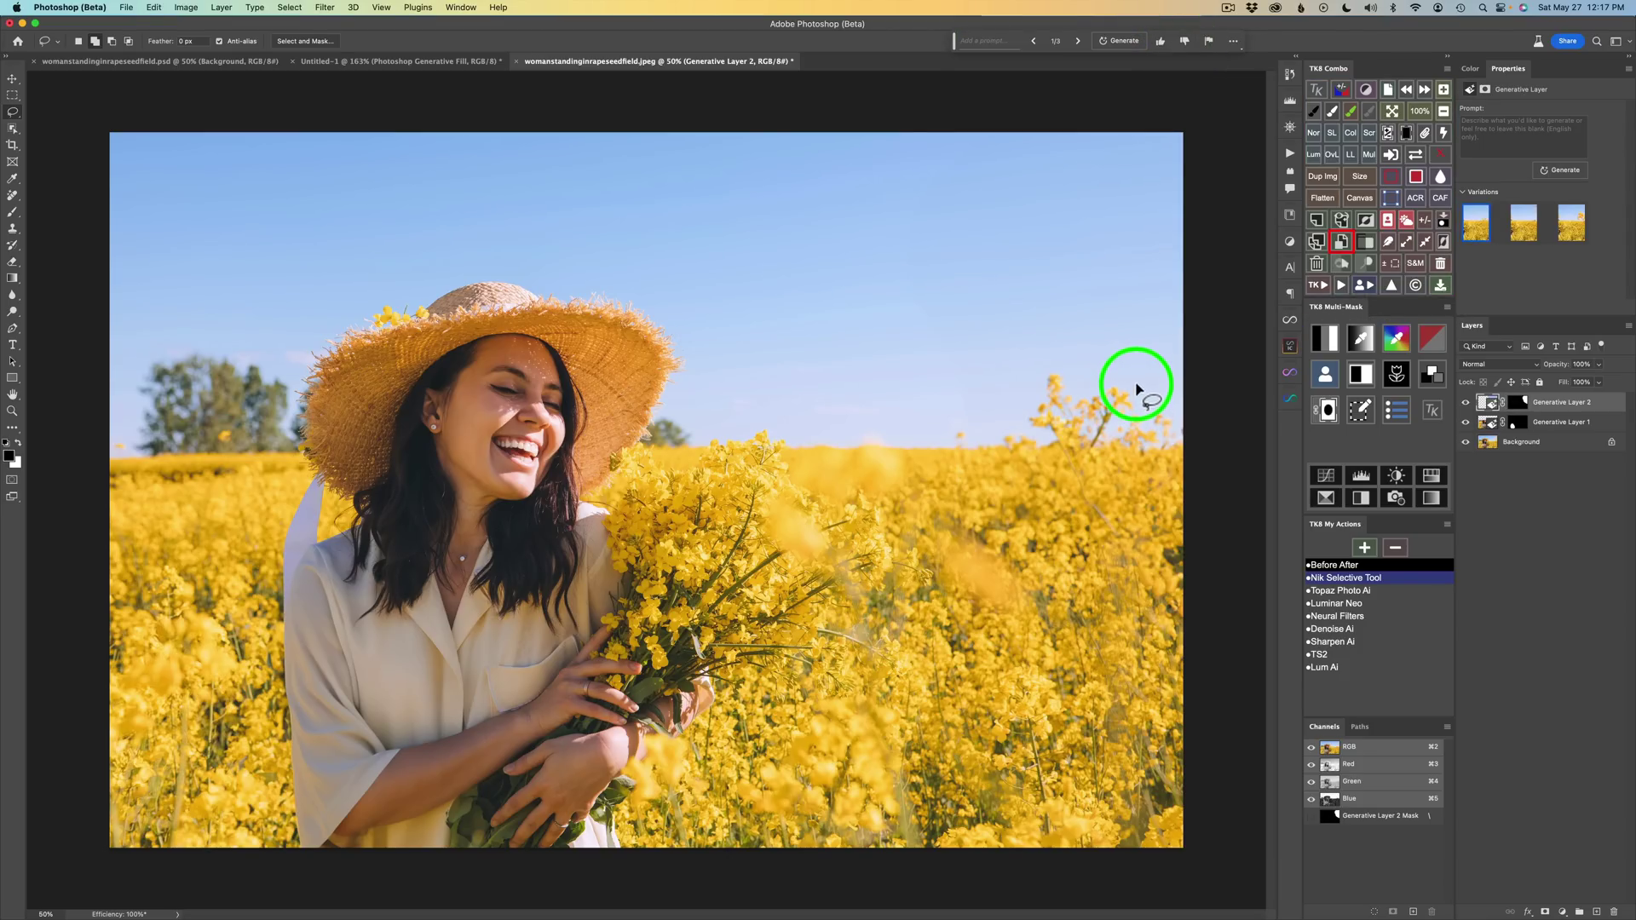
Lasso the tall flower sprigs rising above the field's horizon and remove them using Generative Fill with an empty prompt.
mouse_move(1101, 368)
left_mouse_down()
mouse_move(1048, 366)
mouse_move(1012, 426)
mouse_move(1059, 487)
mouse_move(1182, 497)
mouse_move(1233, 439)
mouse_move(1203, 387)
mouse_move(1098, 365)
left_mouse_up()
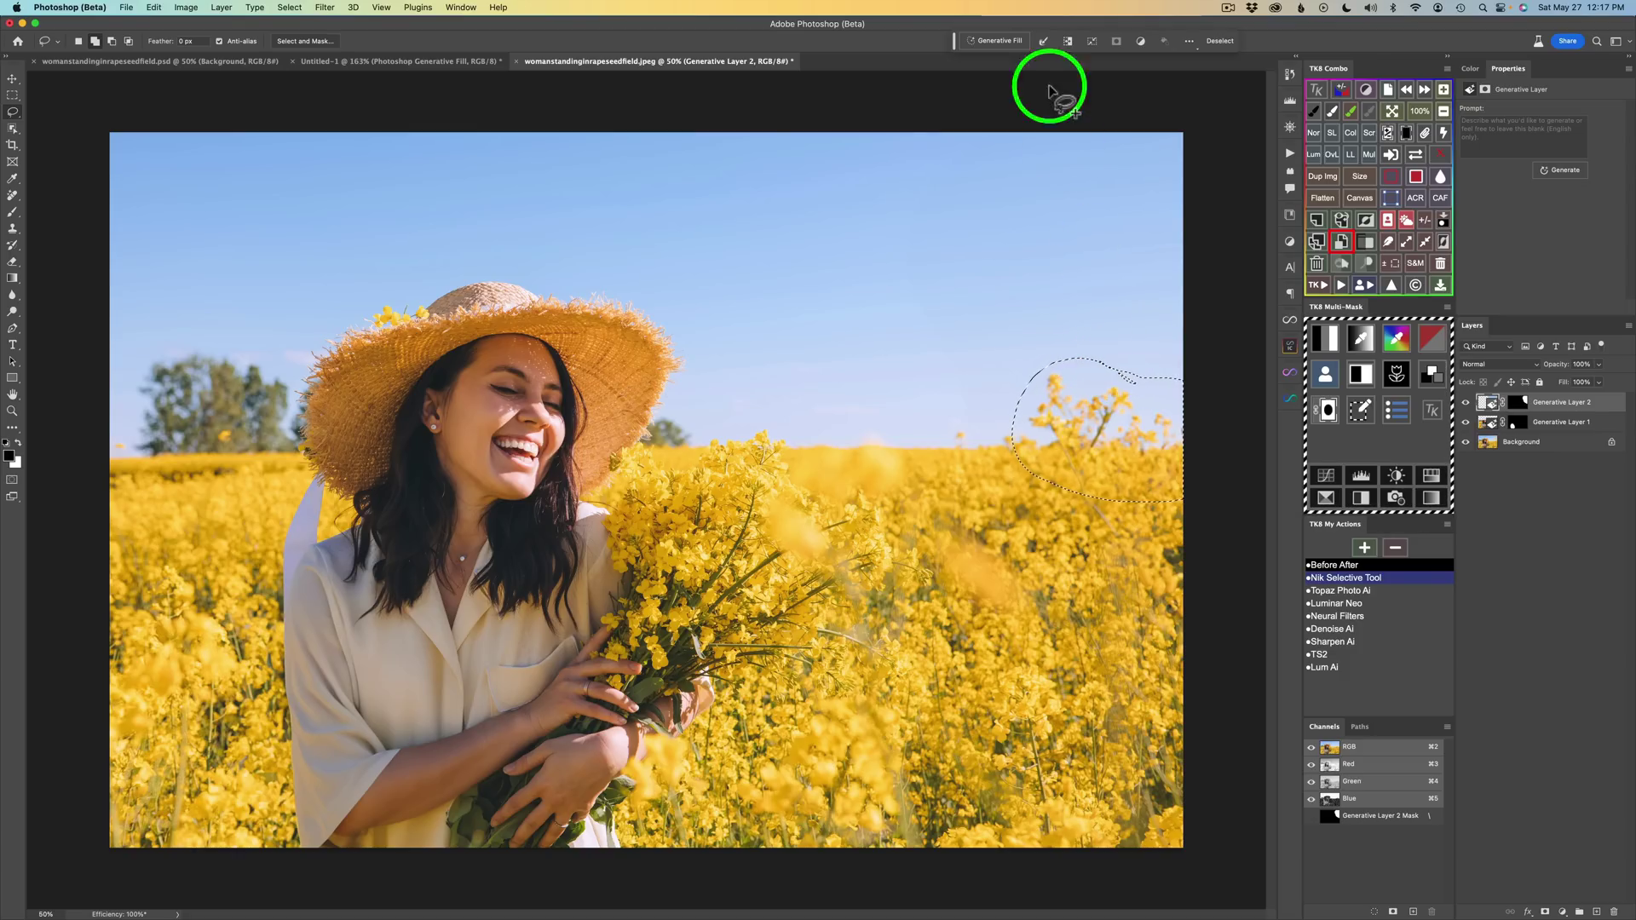
left_click(994, 43)
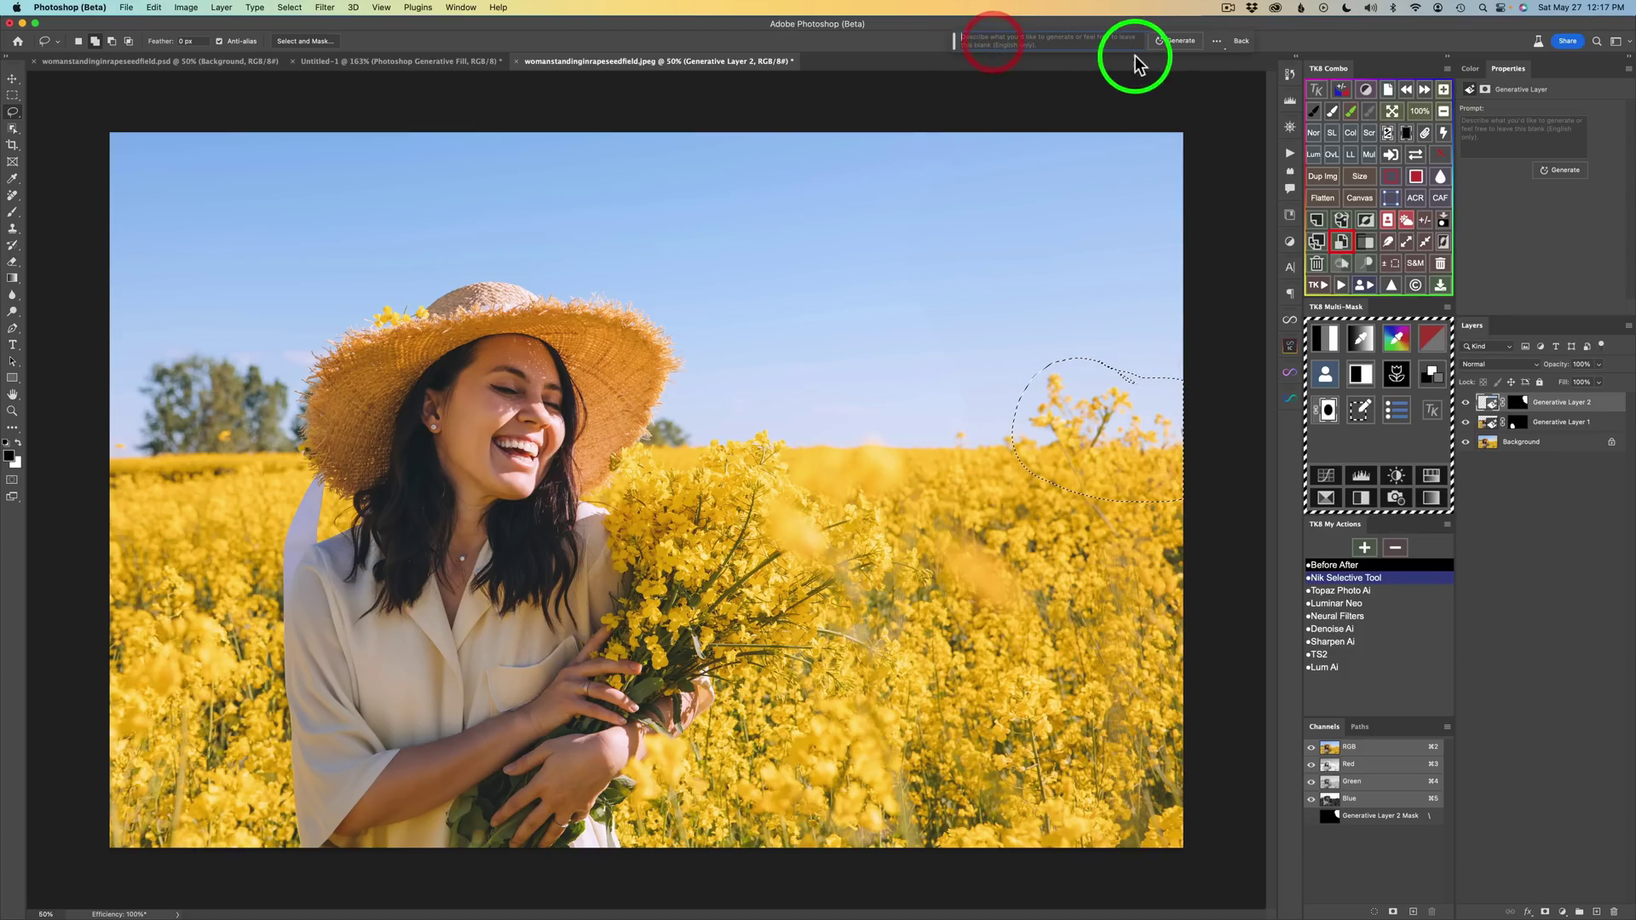
left_click(1180, 44)
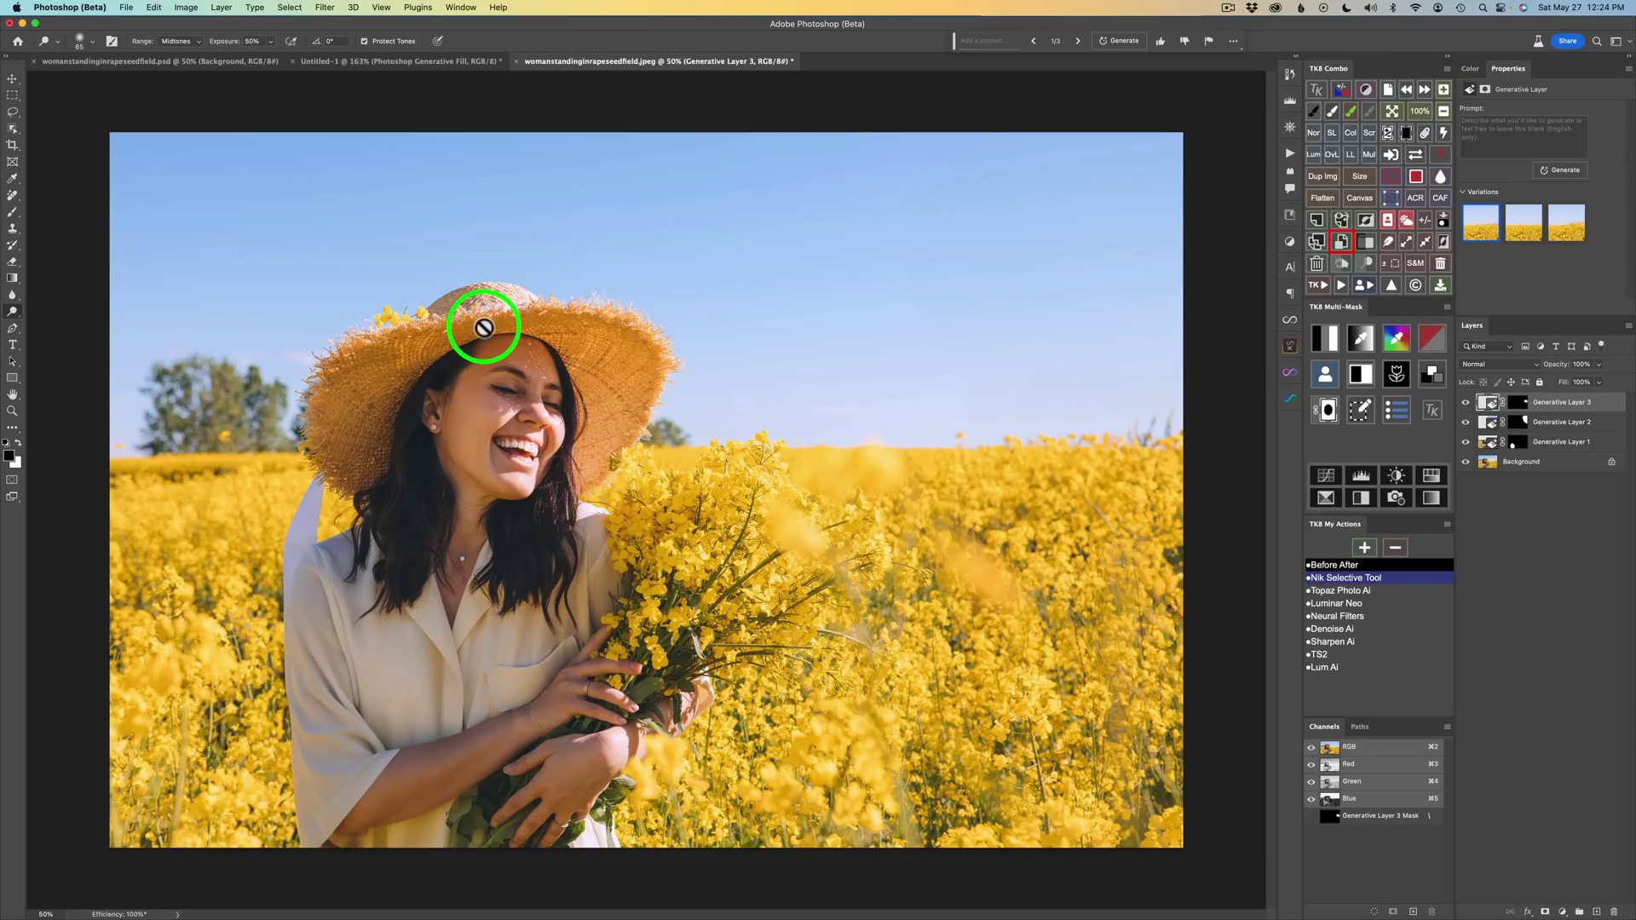
Lasso the straw hat, replace it using Generative Fill with the prompt "Fashion hat", and choose the third variation.
key("l")
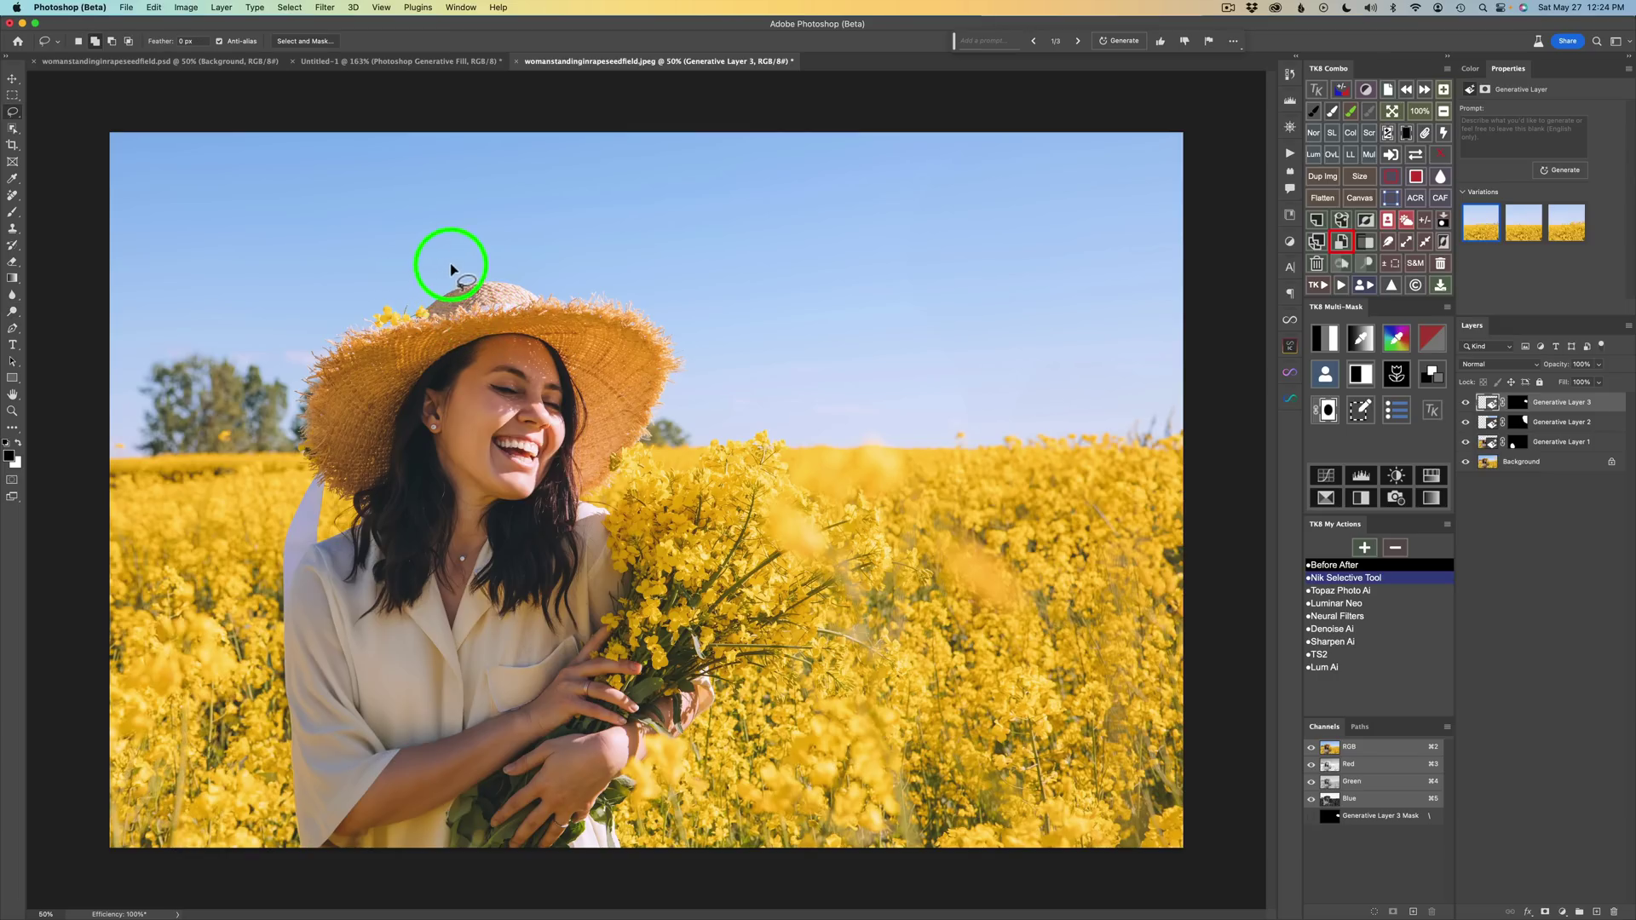
mouse_move(460, 256)
left_mouse_down()
mouse_move(335, 313)
mouse_move(284, 379)
mouse_move(290, 468)
mouse_move(316, 501)
mouse_move(372, 507)
mouse_move(414, 400)
mouse_move(452, 358)
mouse_move(494, 344)
mouse_move(544, 356)
mouse_move(573, 406)
mouse_move(566, 510)
mouse_move(646, 470)
mouse_move(694, 382)
mouse_move(693, 349)
mouse_move(654, 301)
mouse_move(482, 241)
mouse_move(347, 303)
left_mouse_up()
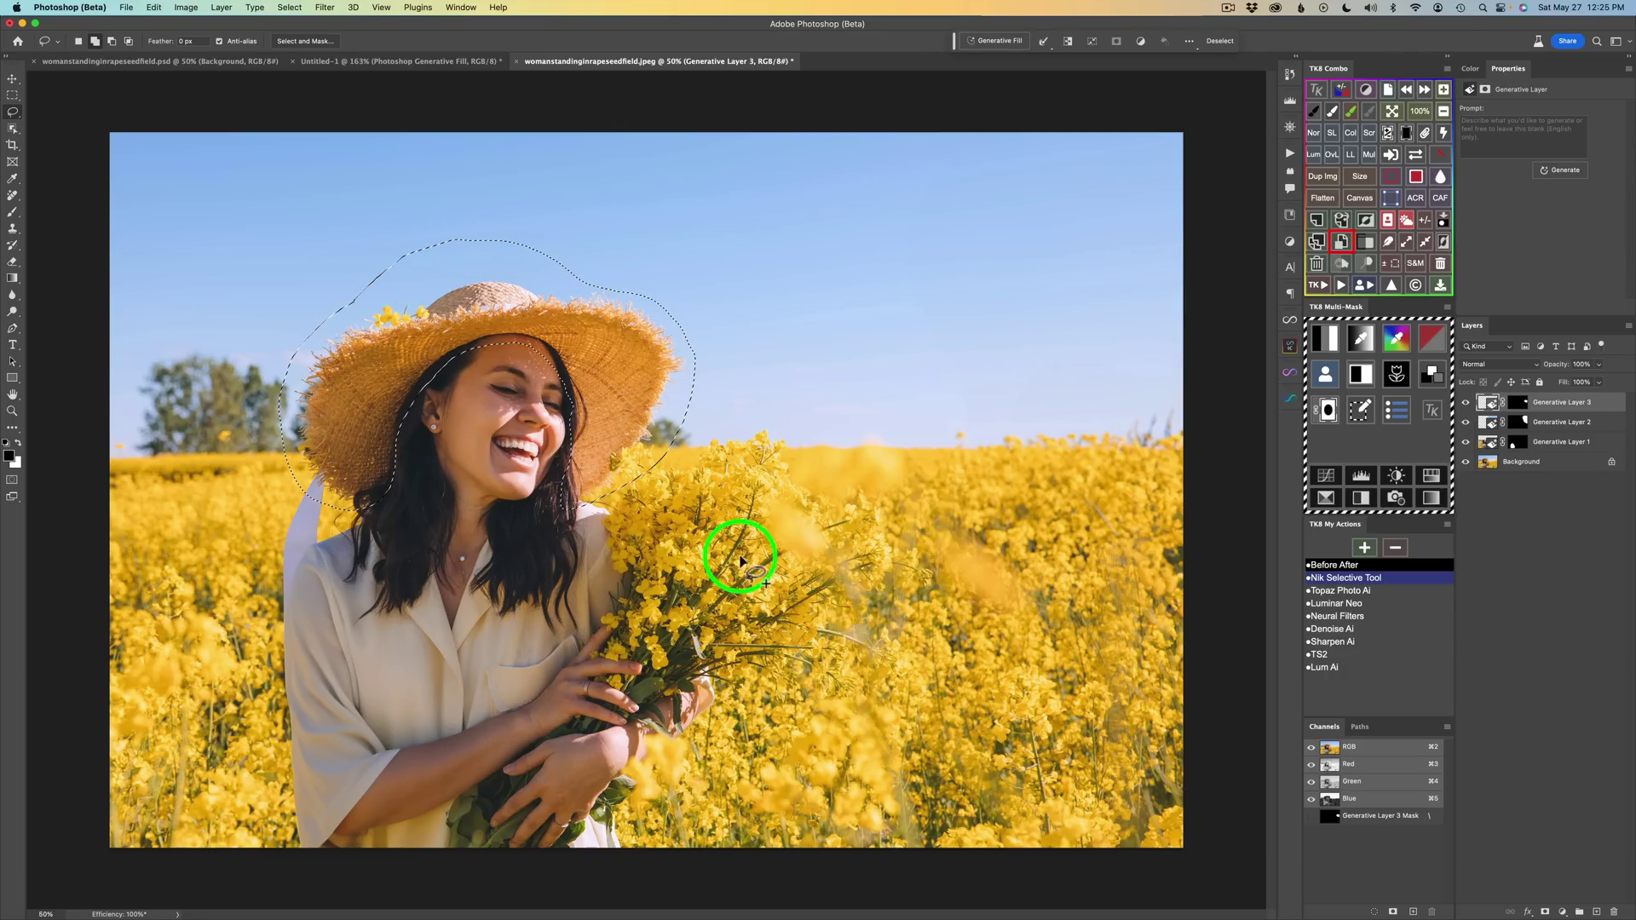
left_click(1006, 43)
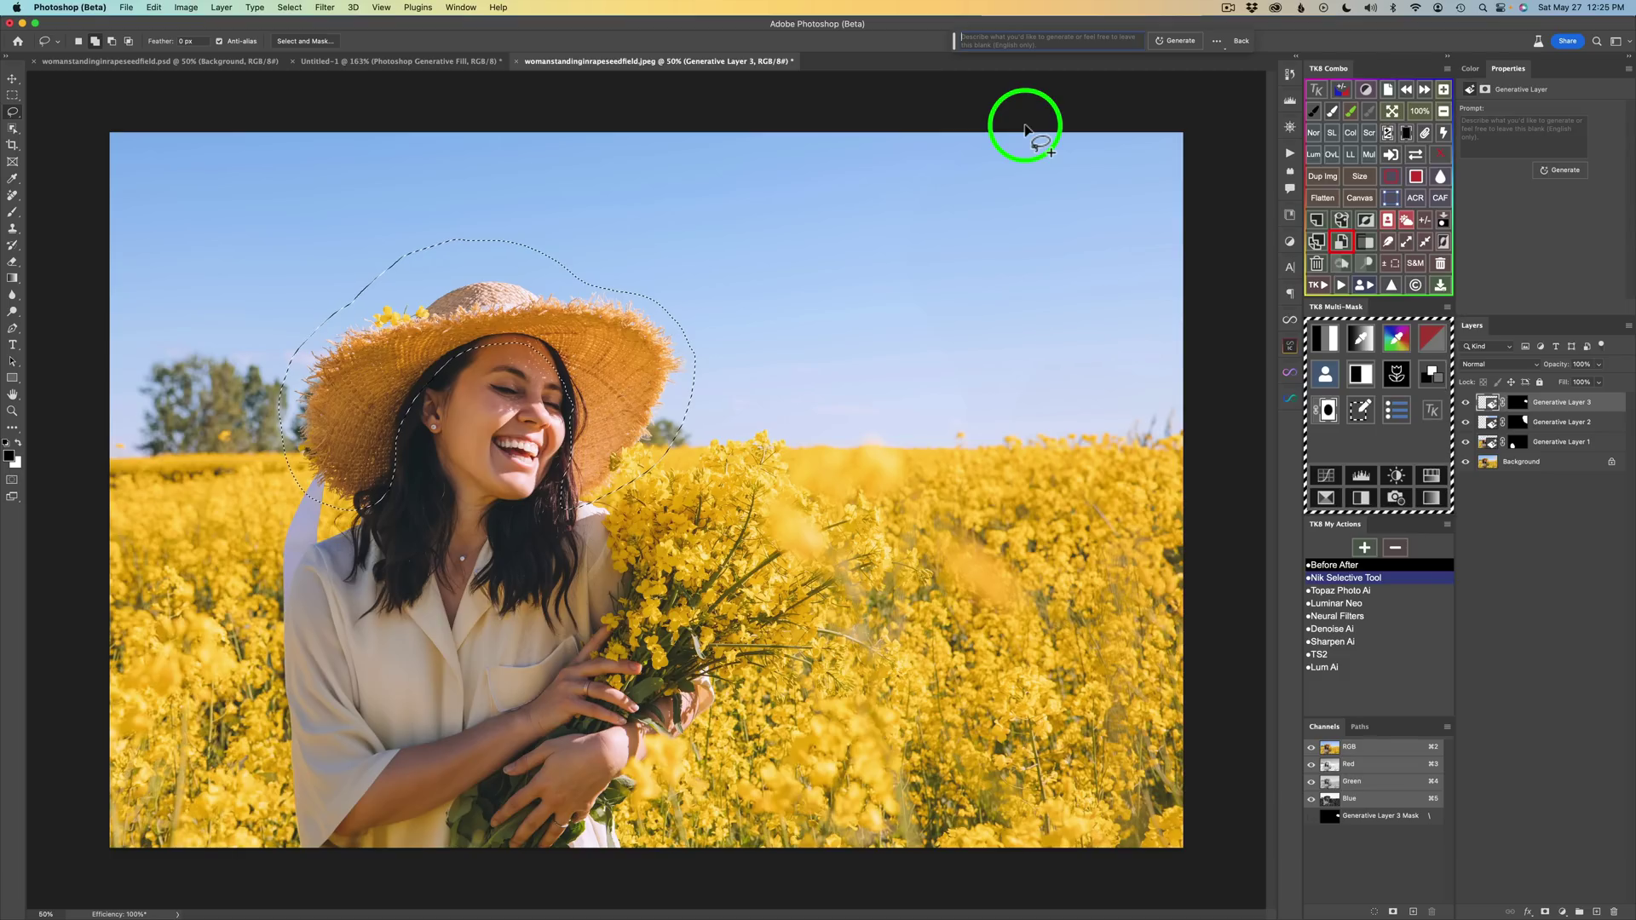
type("Fashion hat")
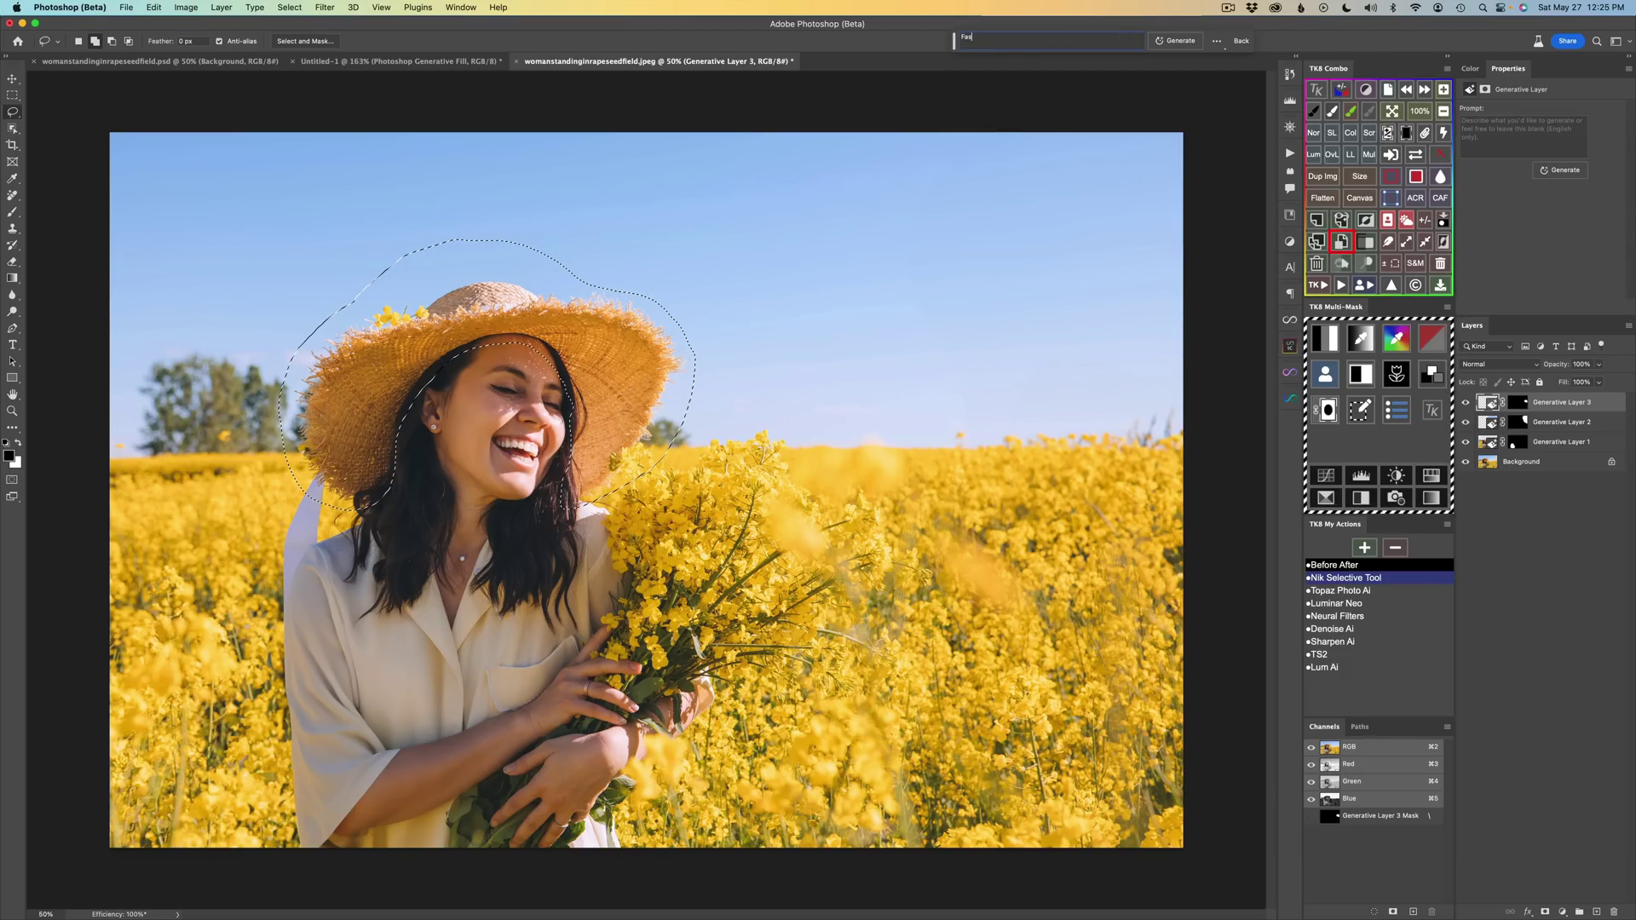
left_click(1181, 46)
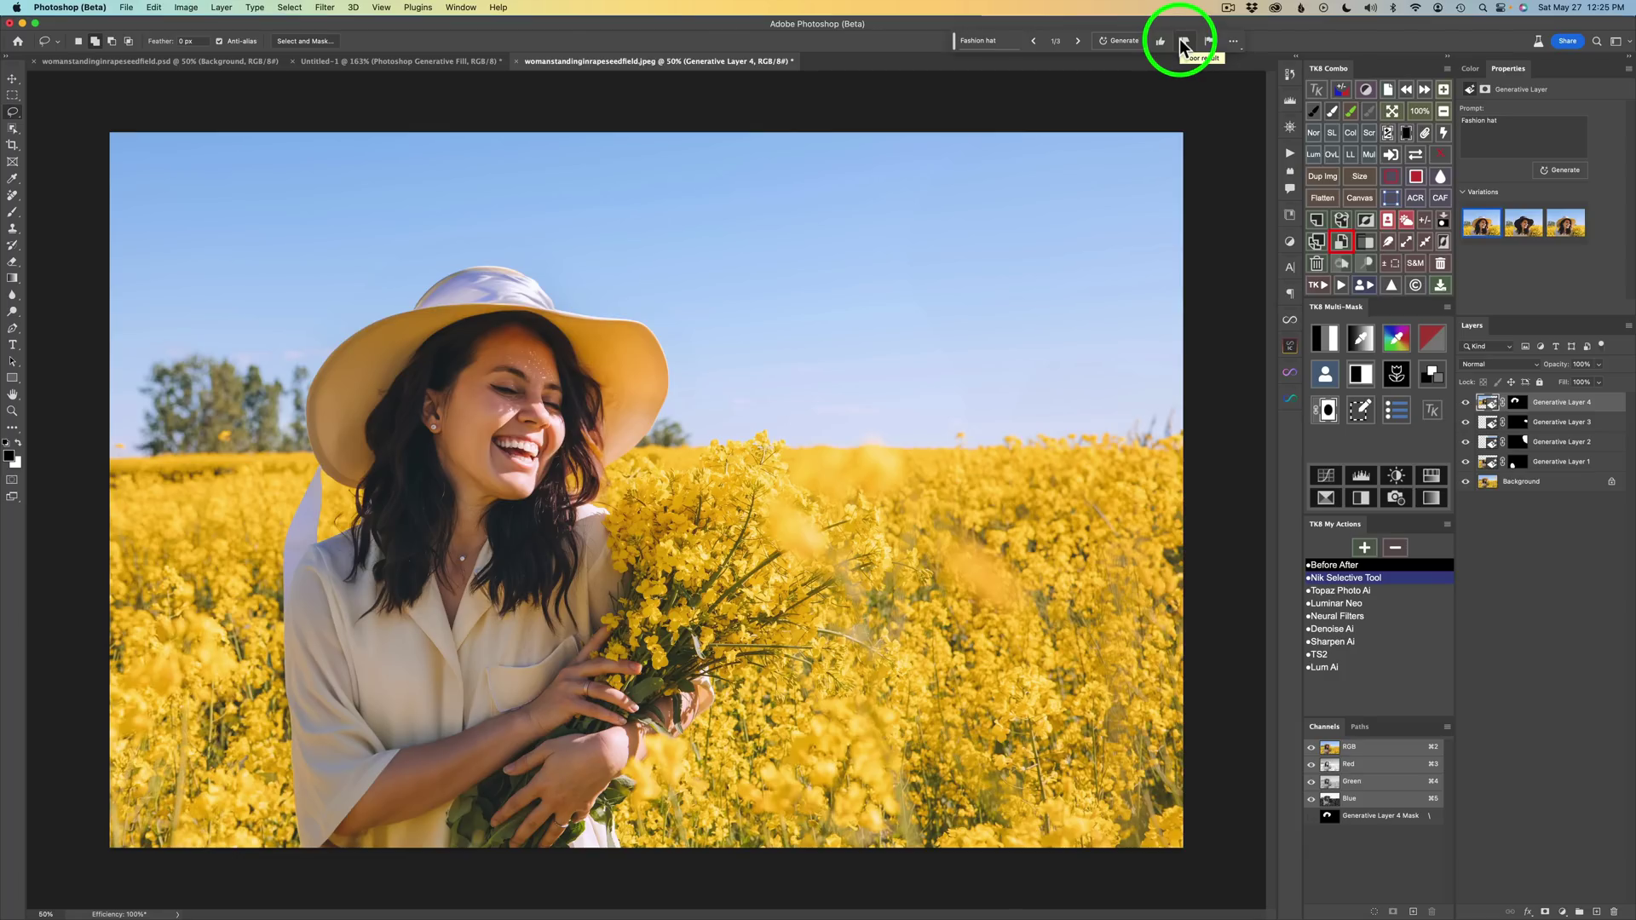
left_click(1525, 225)
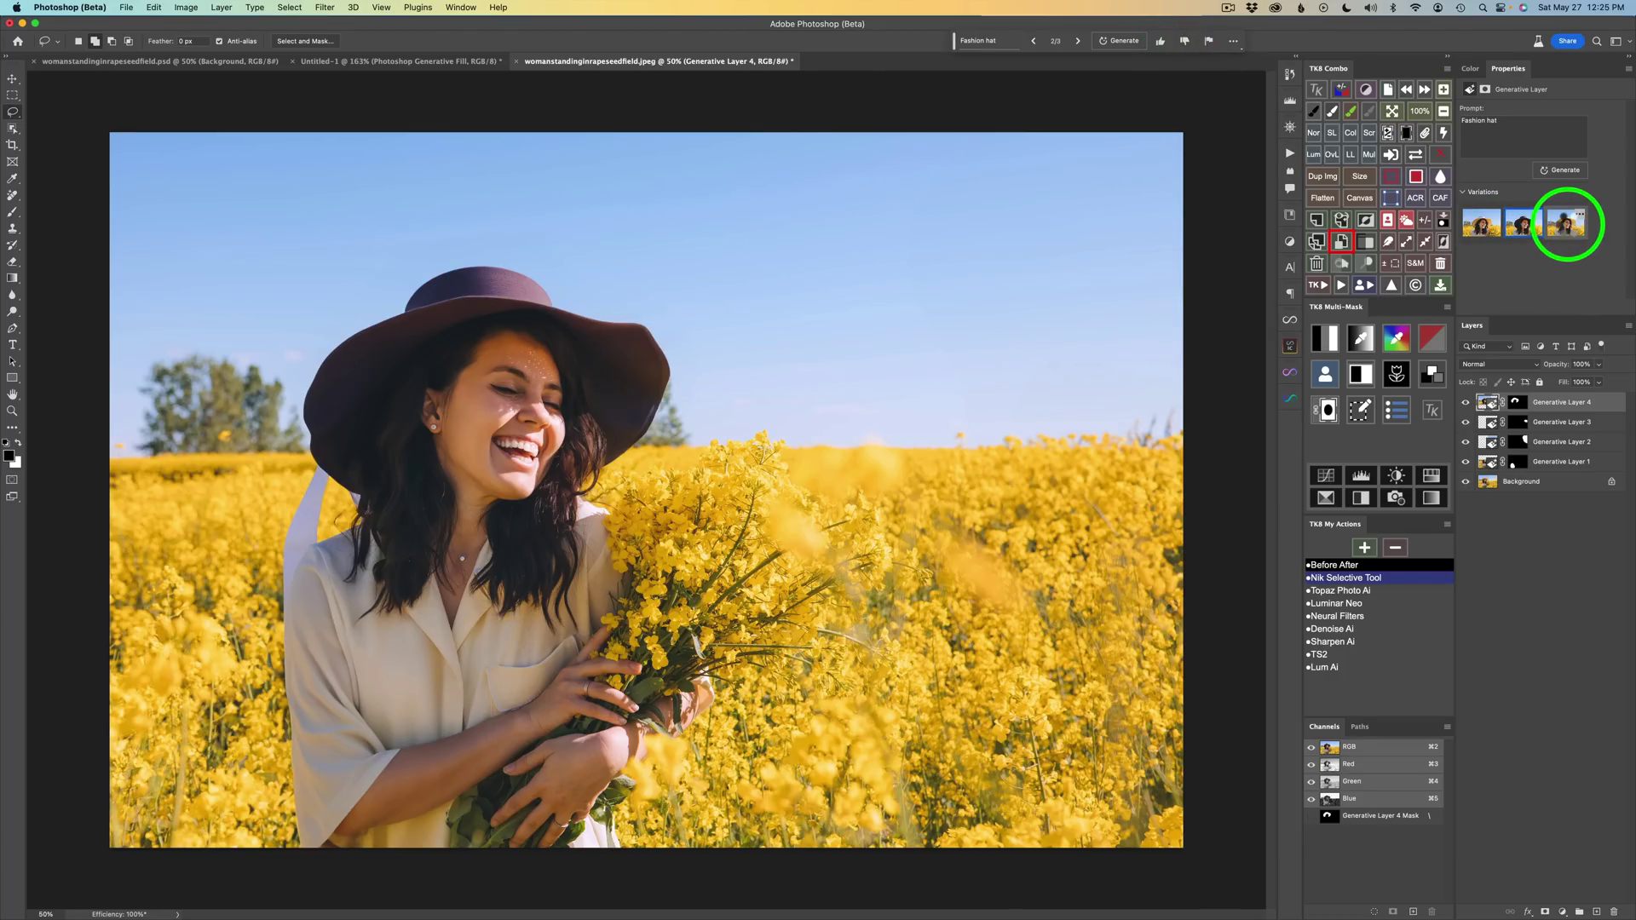
left_click(1568, 226)
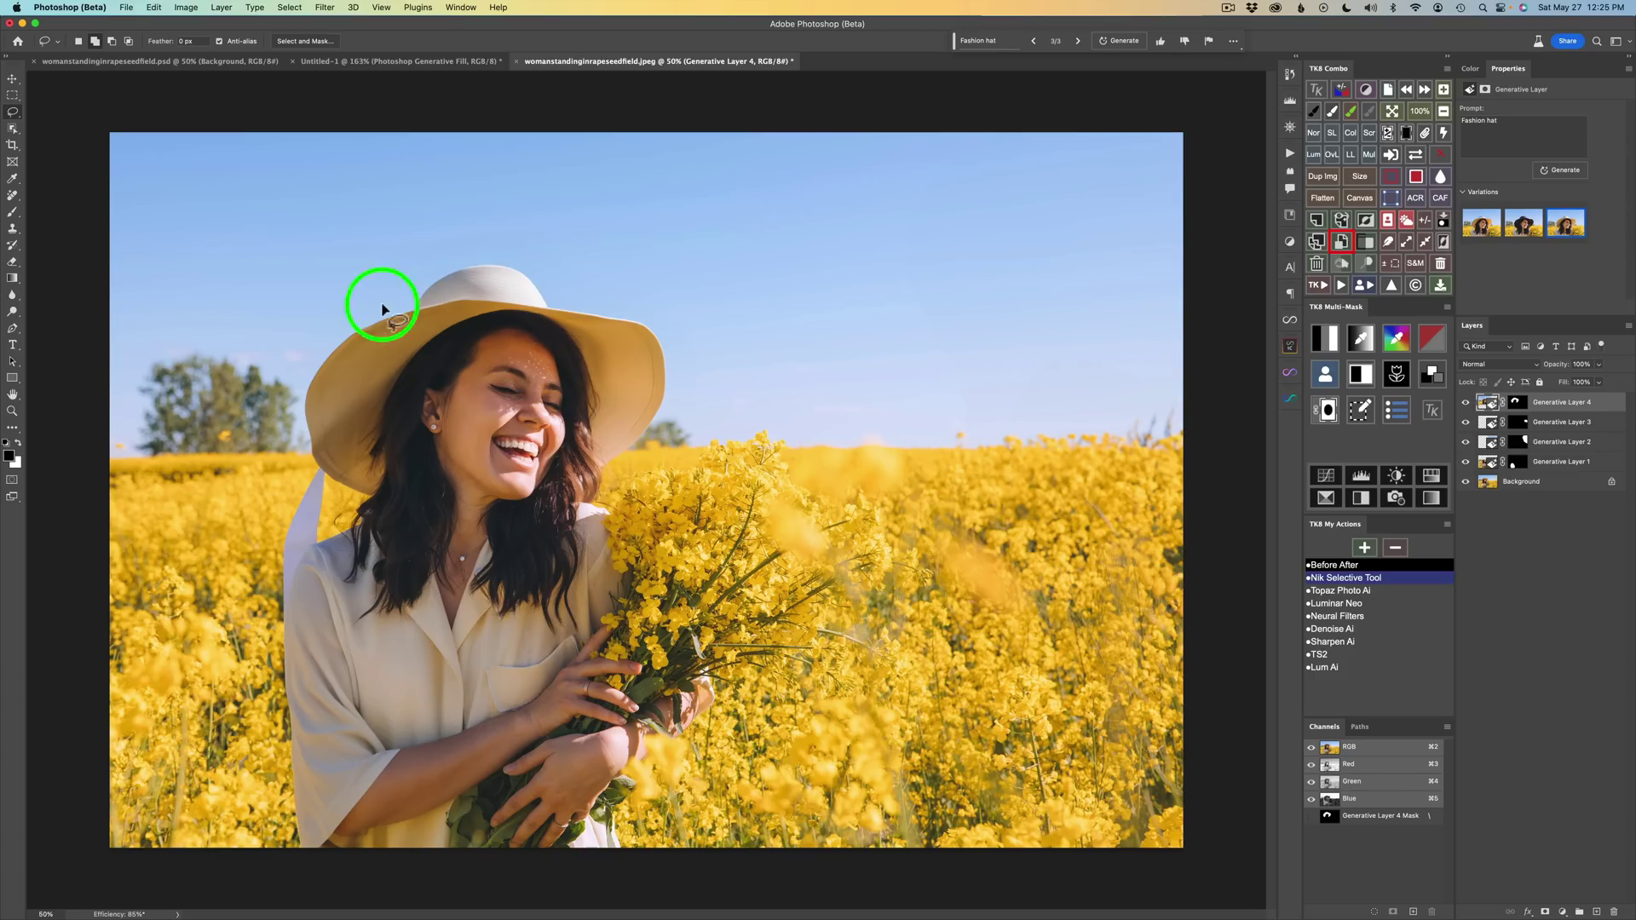
Add a blank layer and erase the bright spots on the woman's face using the Remove tool with a small brush.
left_click(13, 195)
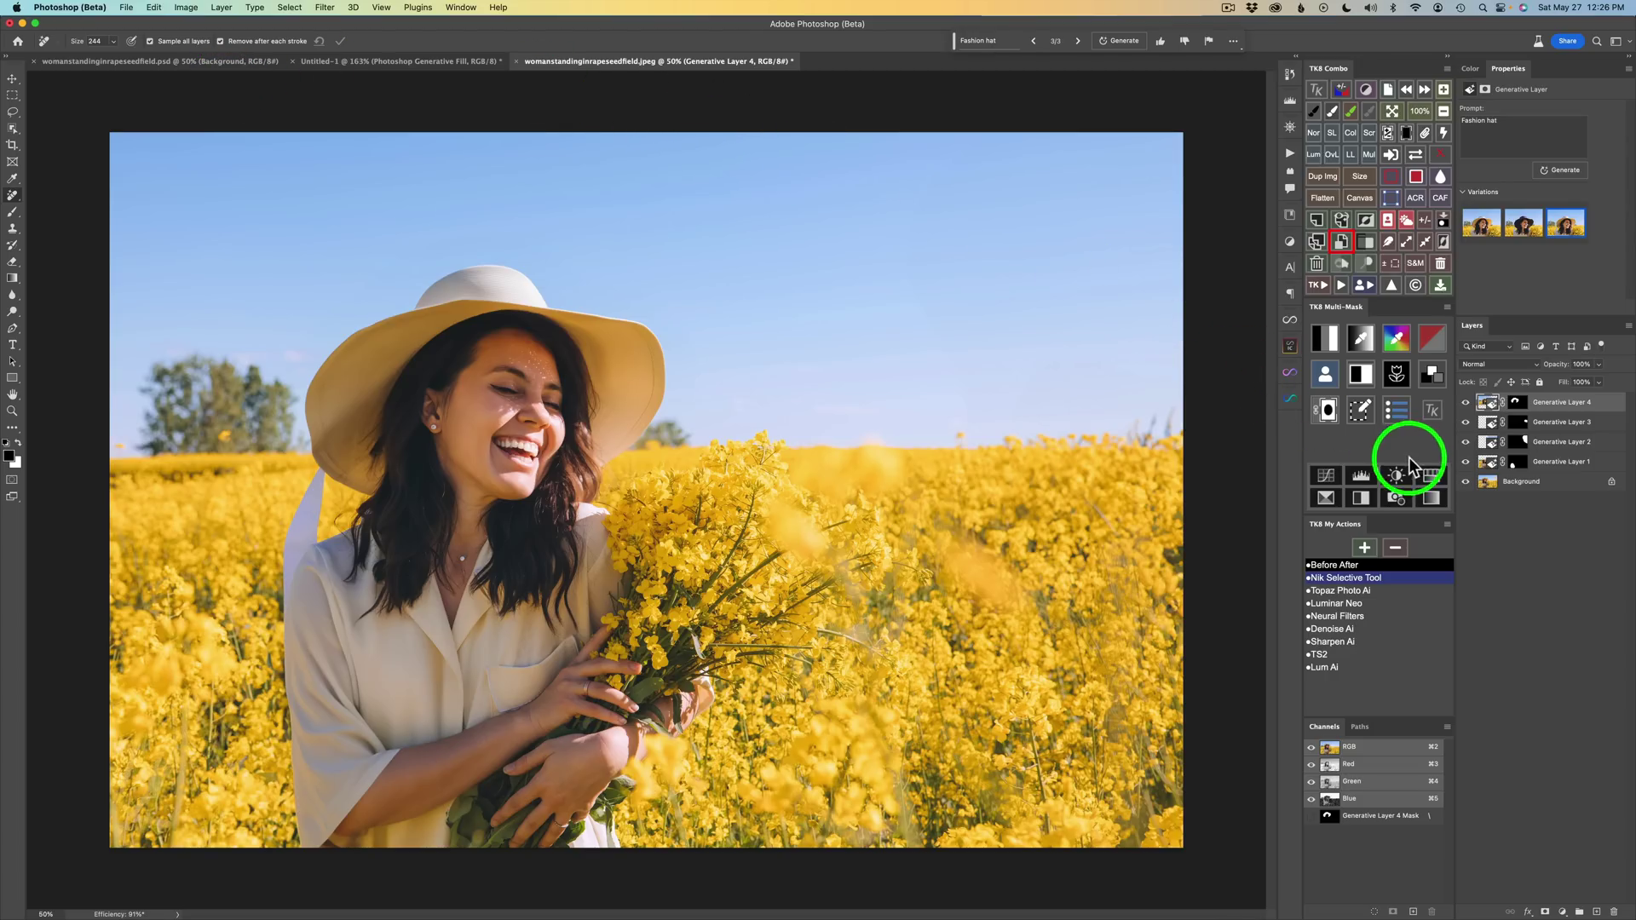
left_click(1596, 912)
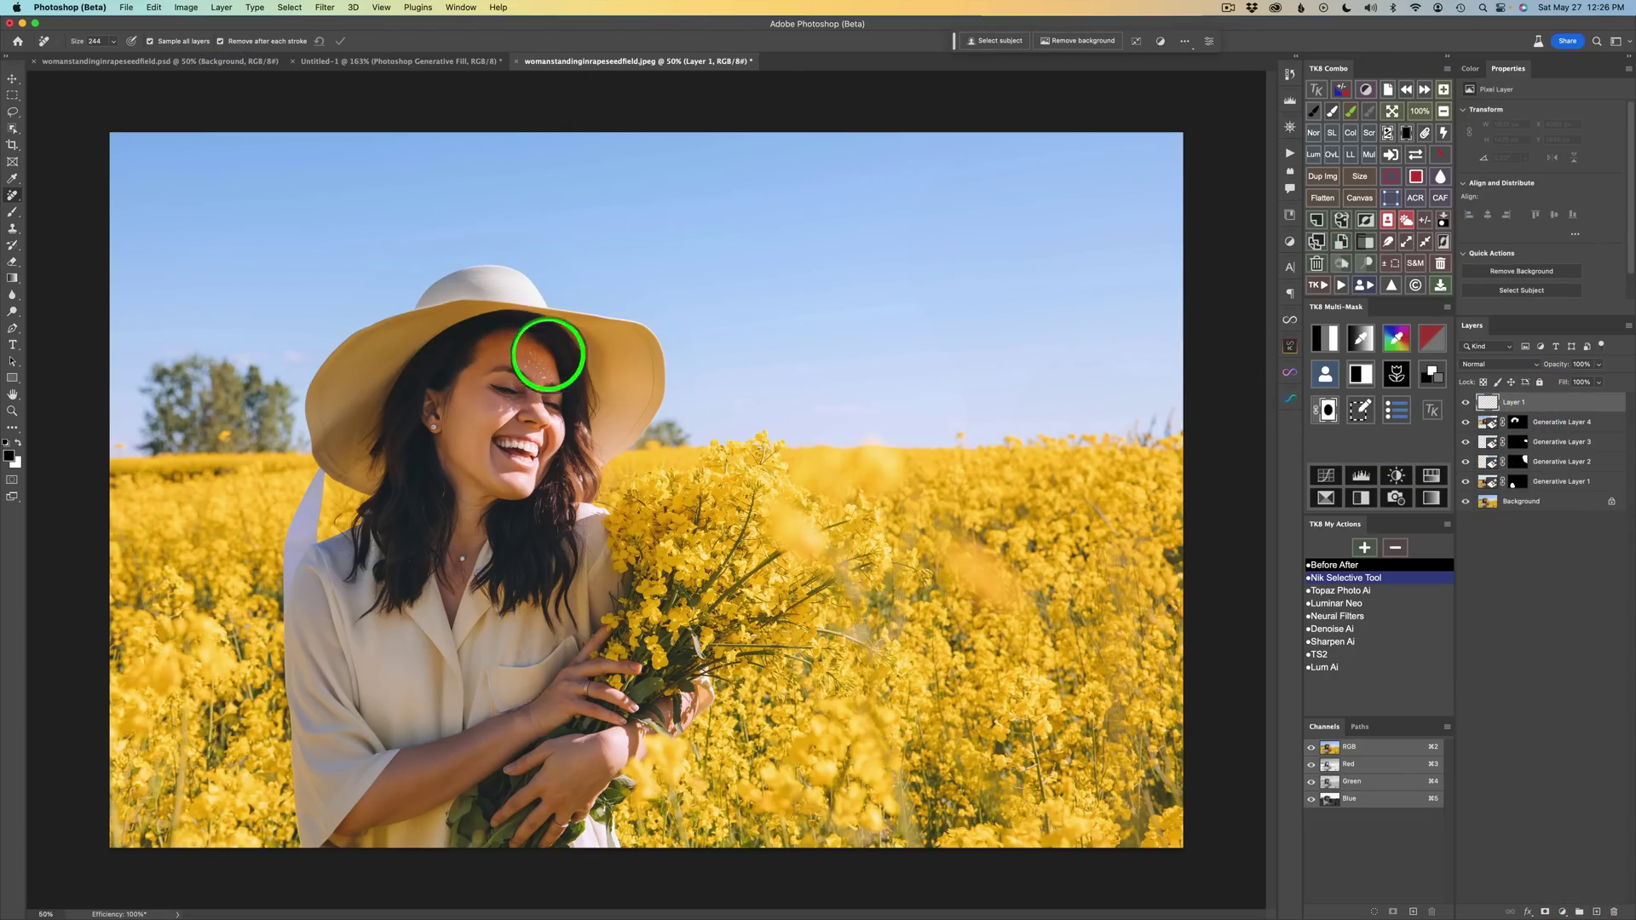
key("bracketleft")
key("bracketleft")
key("bracketleft")
key("bracketleft")
key("bracketleft")
key("bracketleft")
key("bracketleft")
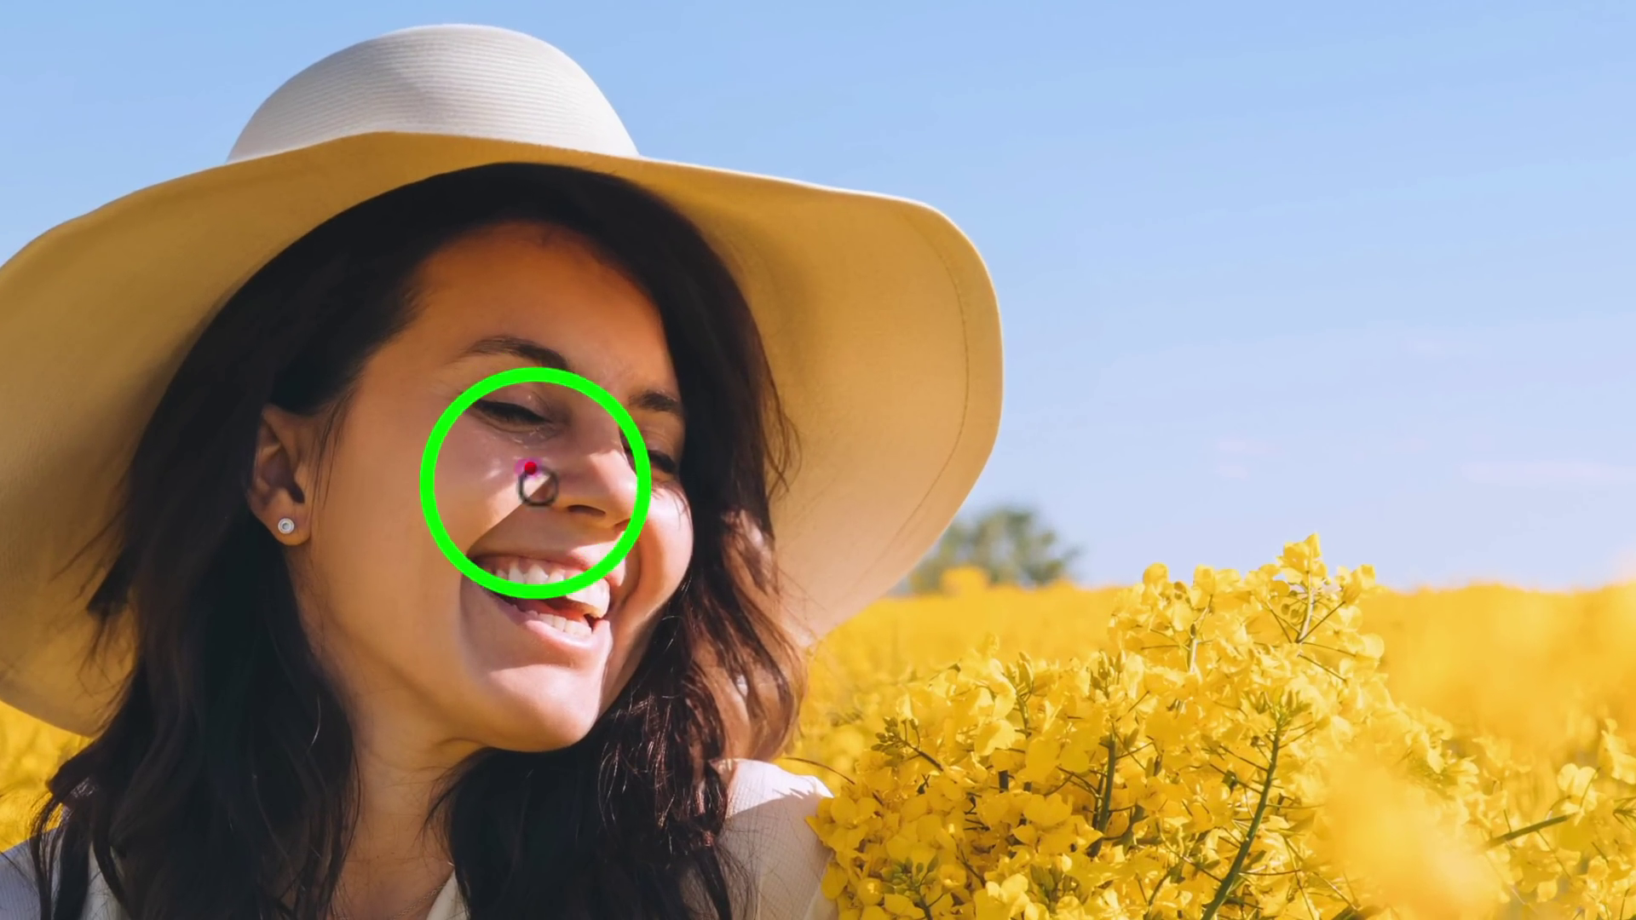
left_click(512, 407)
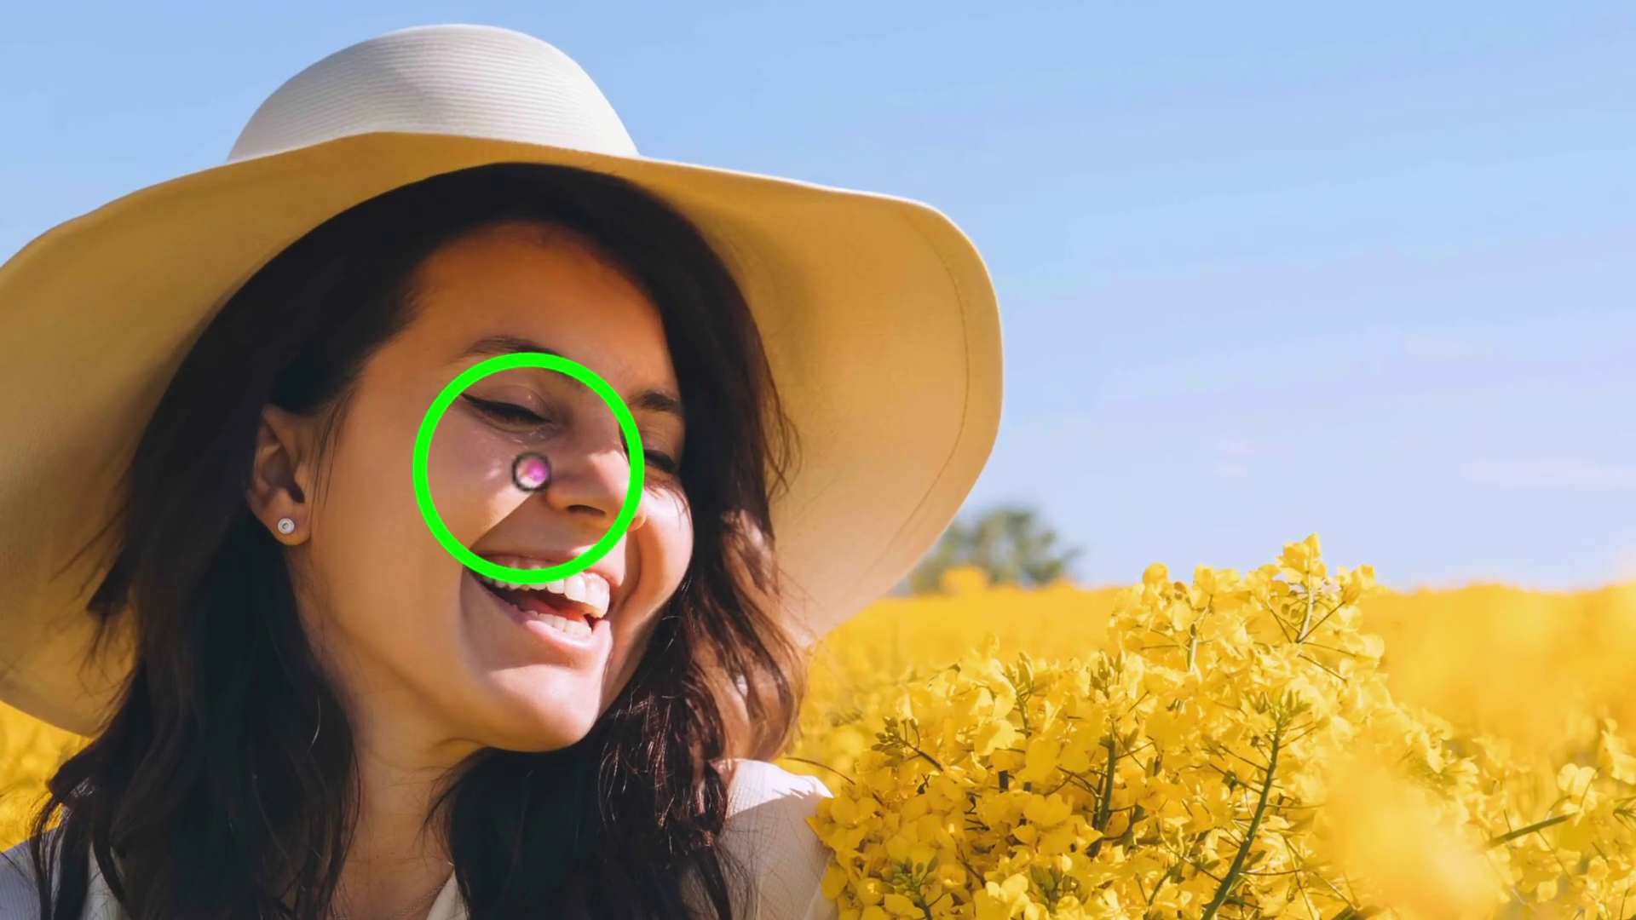
left_click(484, 560)
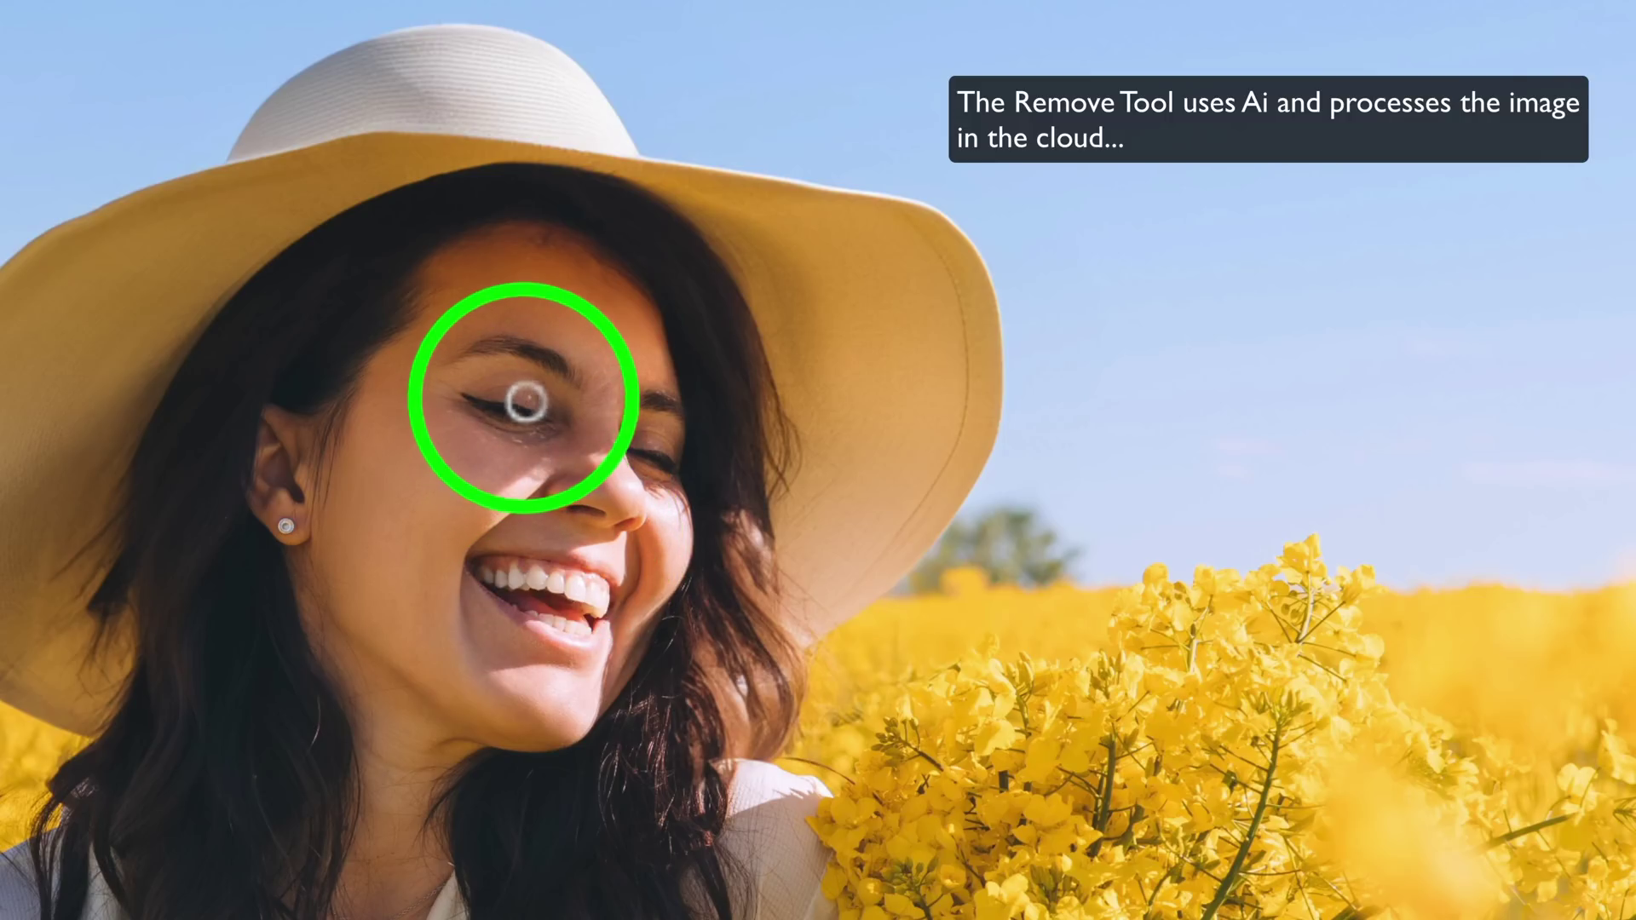
left_click(527, 396)
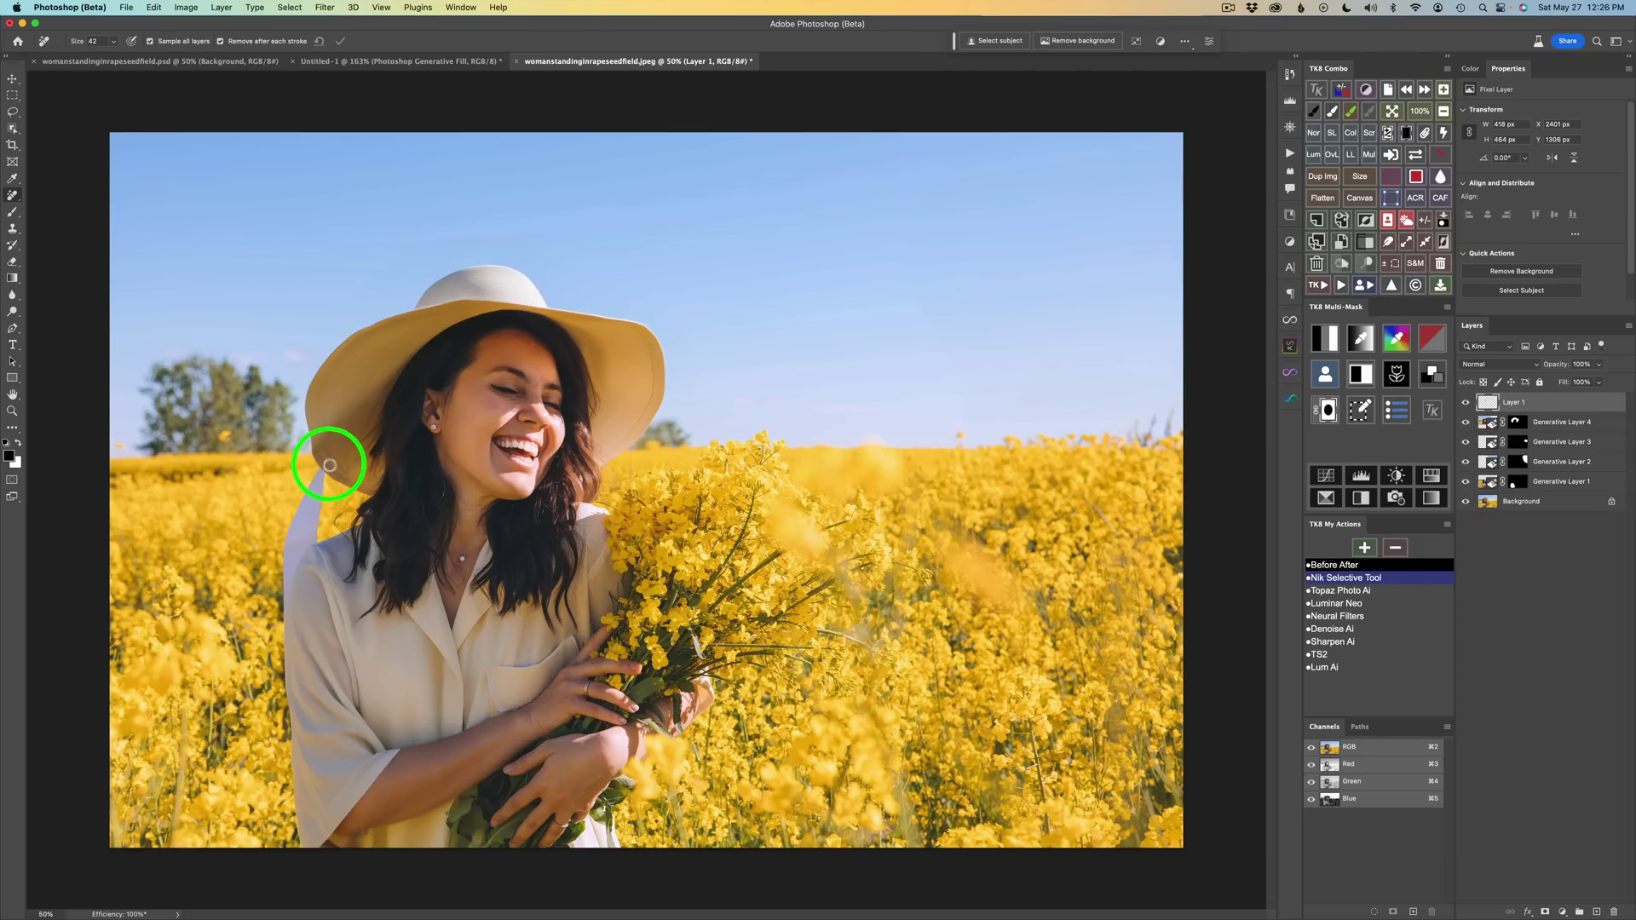
Lasso the pale ribbon hanging from the old hat, remove it using Generative Fill with an empty prompt, and keep the first variation.
mouse_move(324, 494)
left_mouse_down()
mouse_move(318, 467)
mouse_move(285, 591)
mouse_move(323, 468)
mouse_move(303, 593)
left_mouse_up()
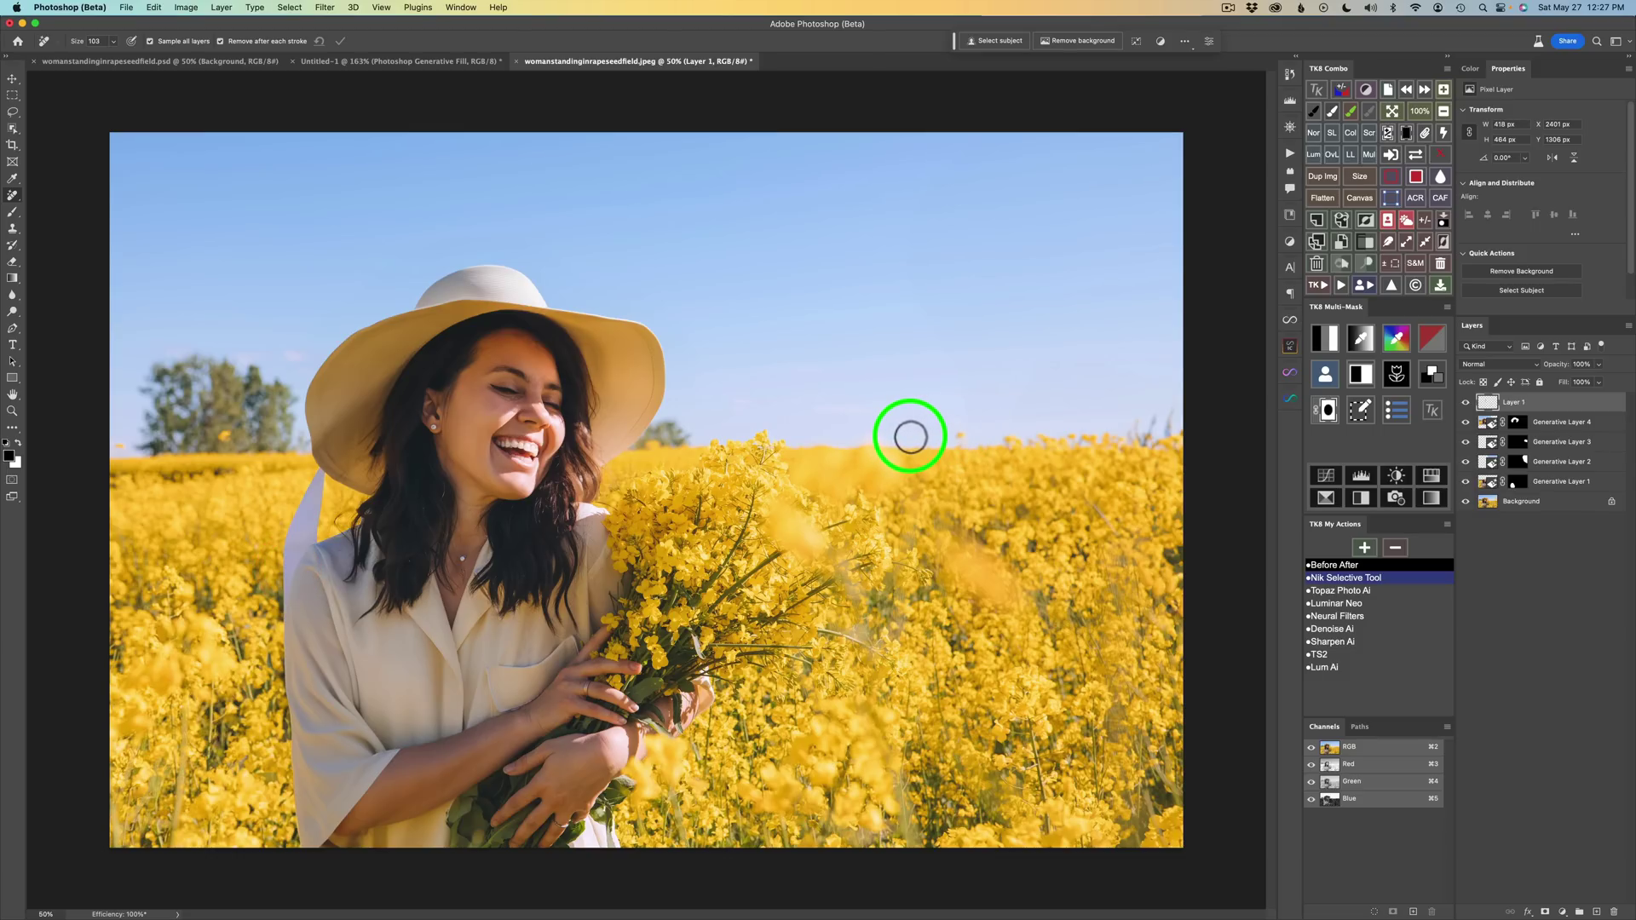
key("l")
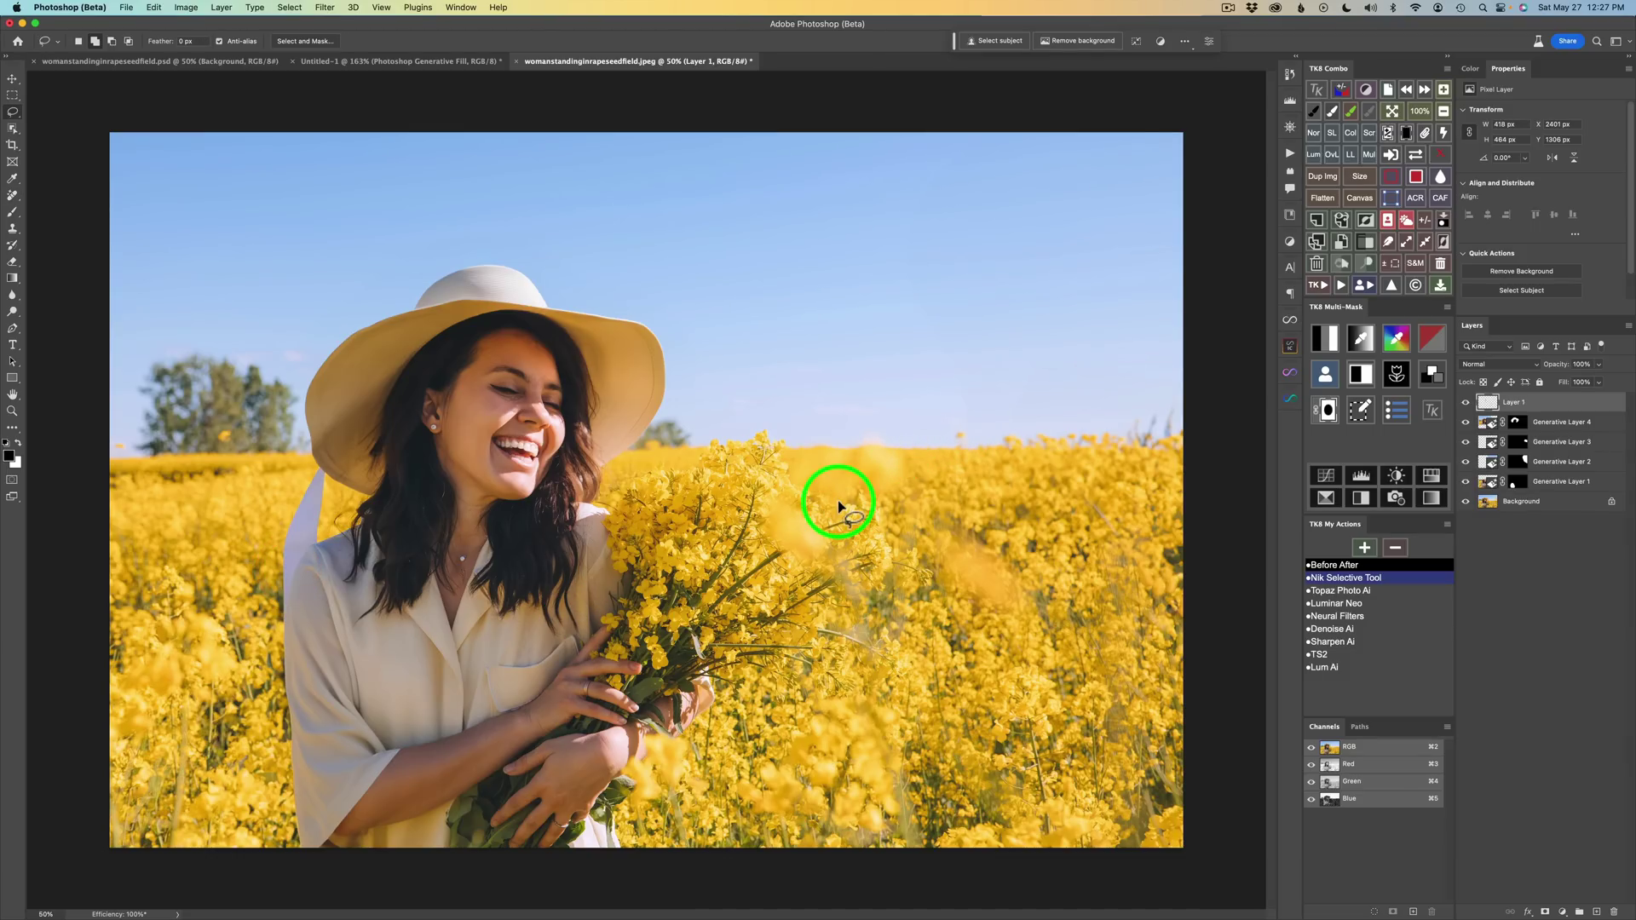
left_click_drag(321, 464, 290, 518)
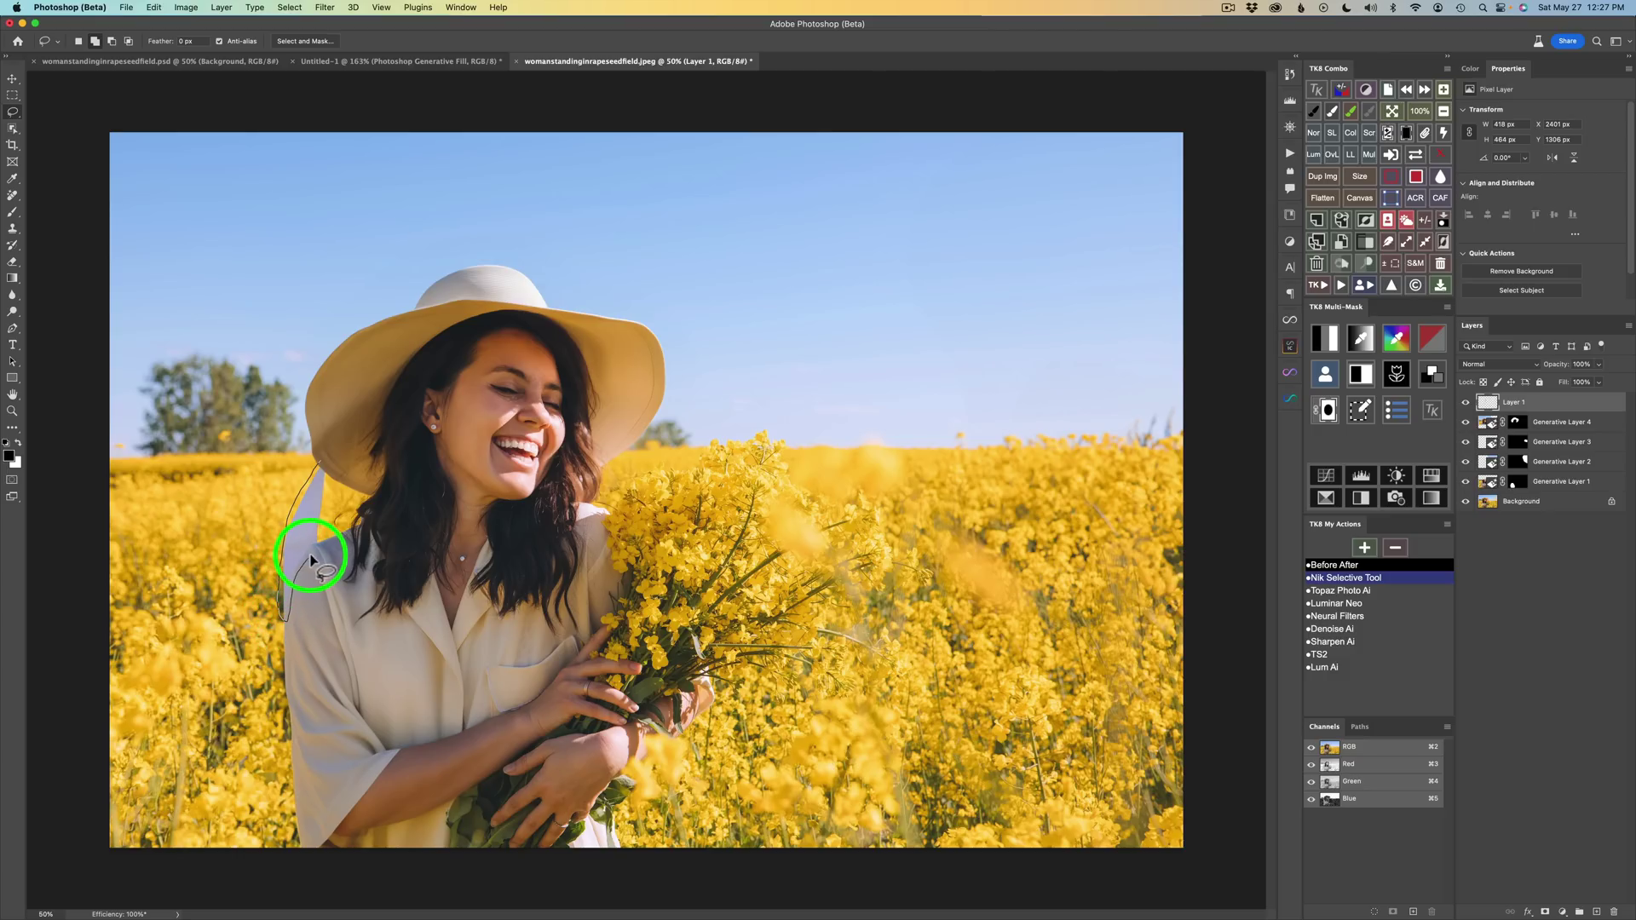
left_click_drag(324, 532, 327, 464)
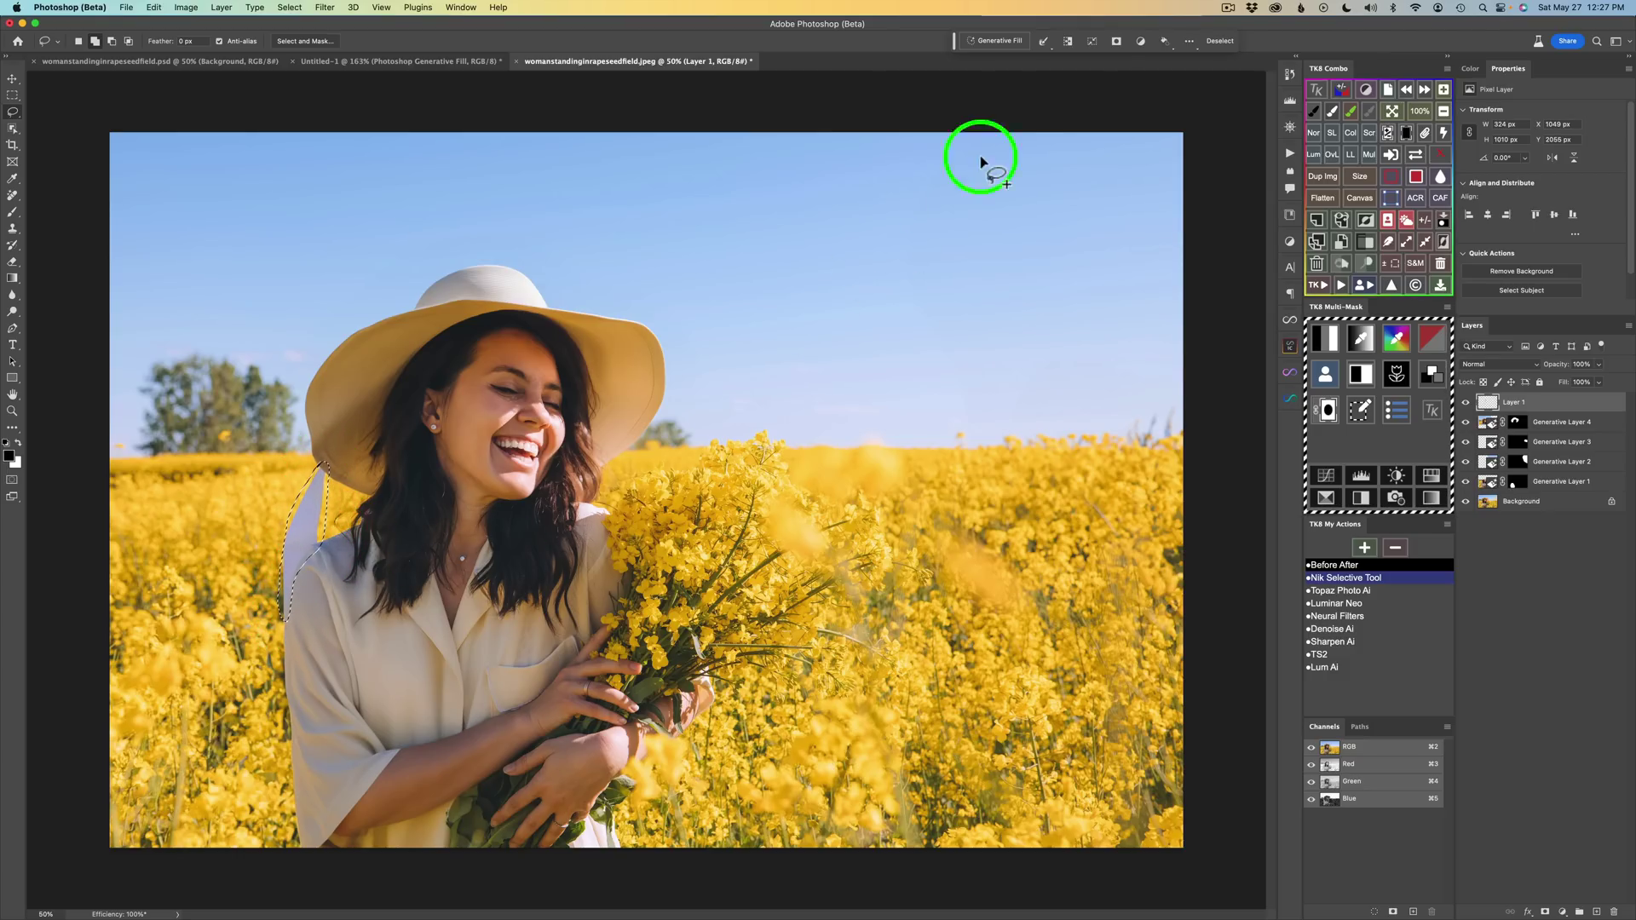
left_click(996, 47)
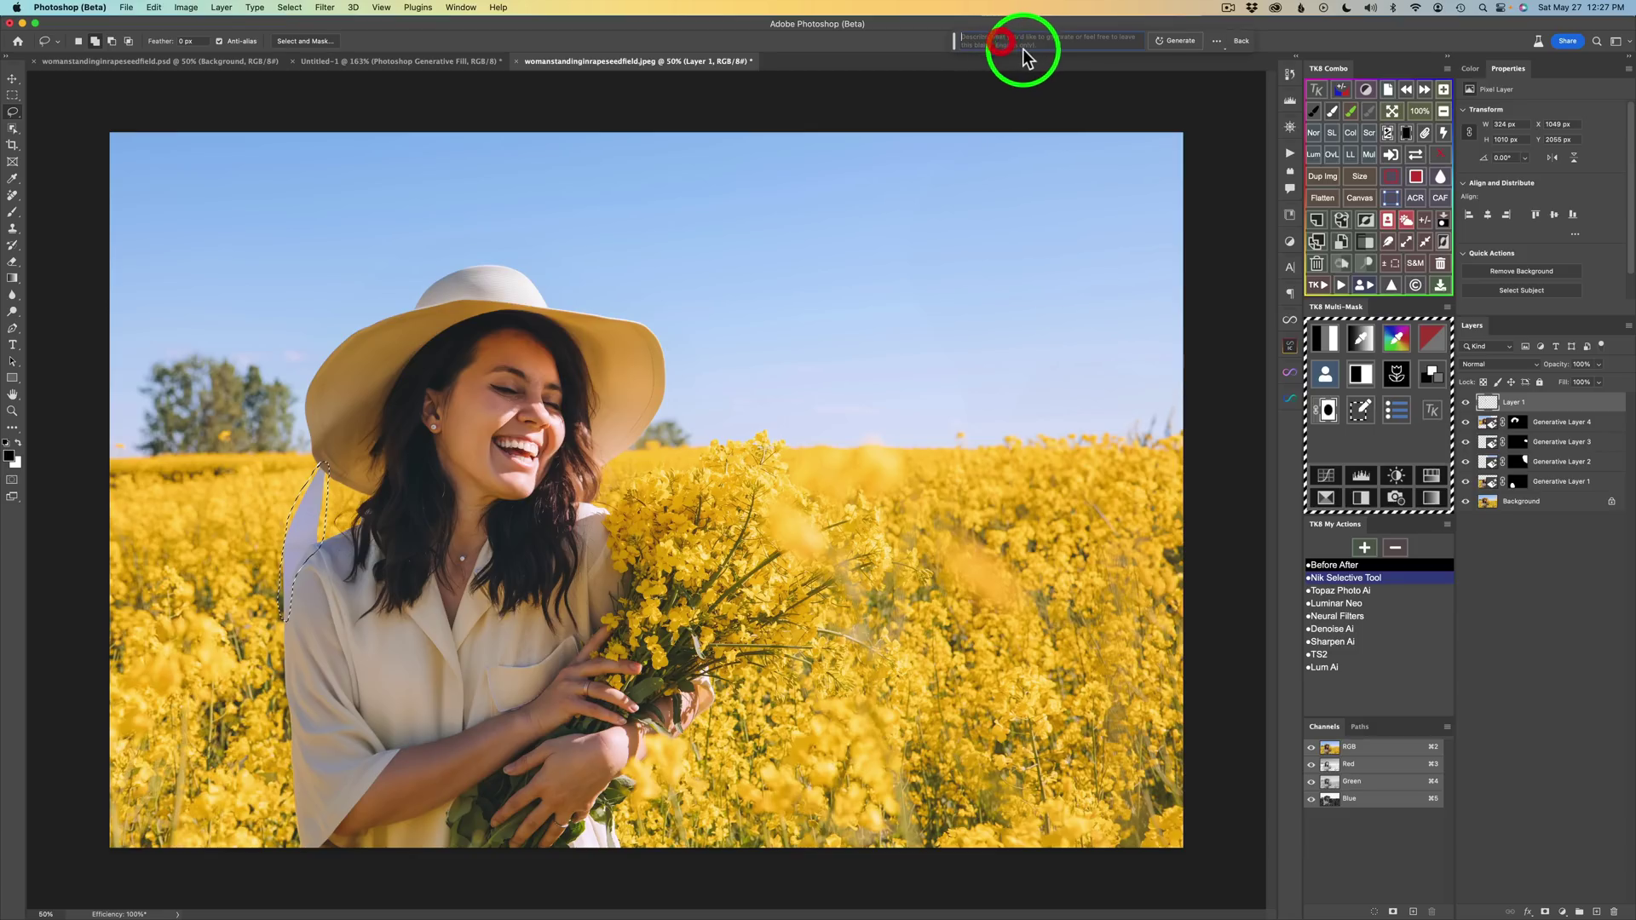
left_click(1181, 46)
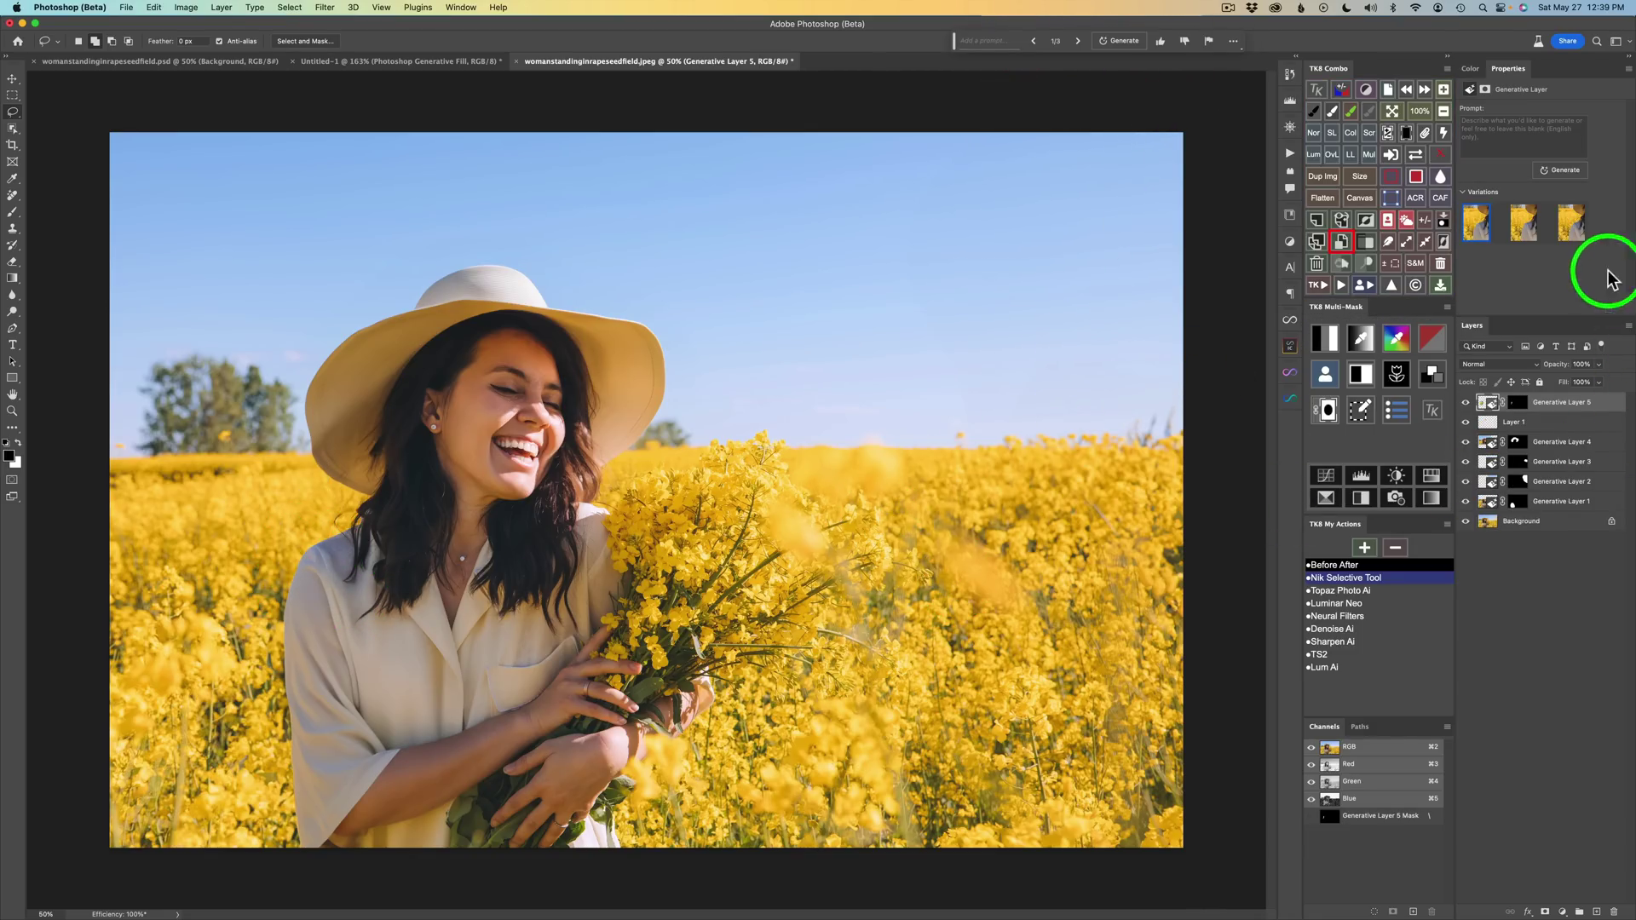
mouse_move(1523, 228)
left_click(1524, 226)
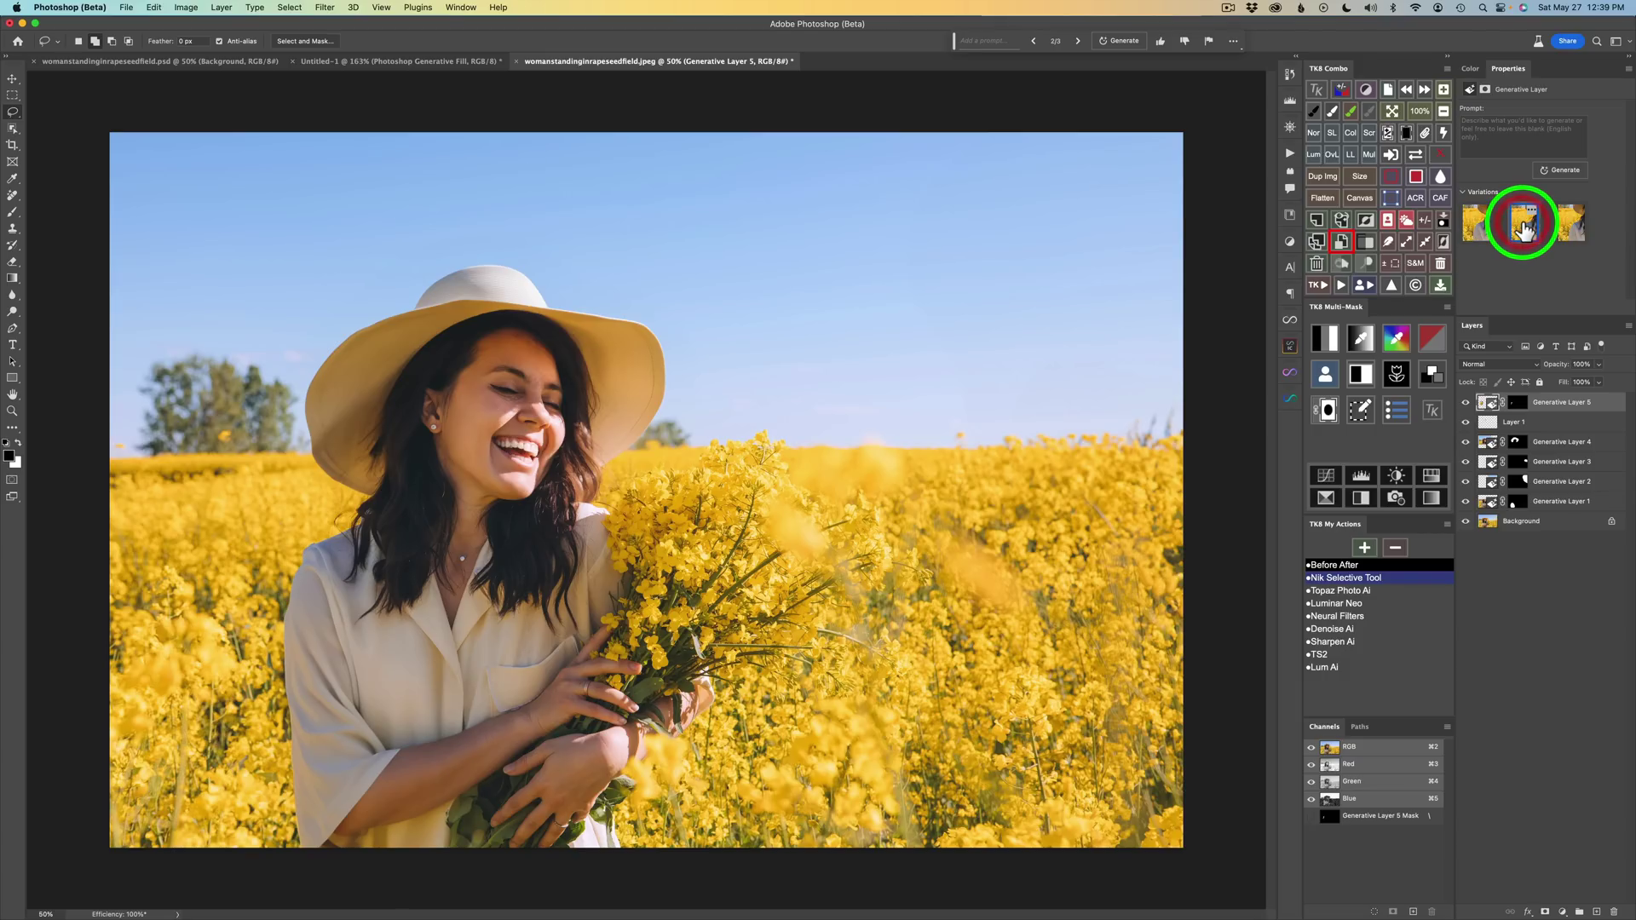
left_click(1574, 232)
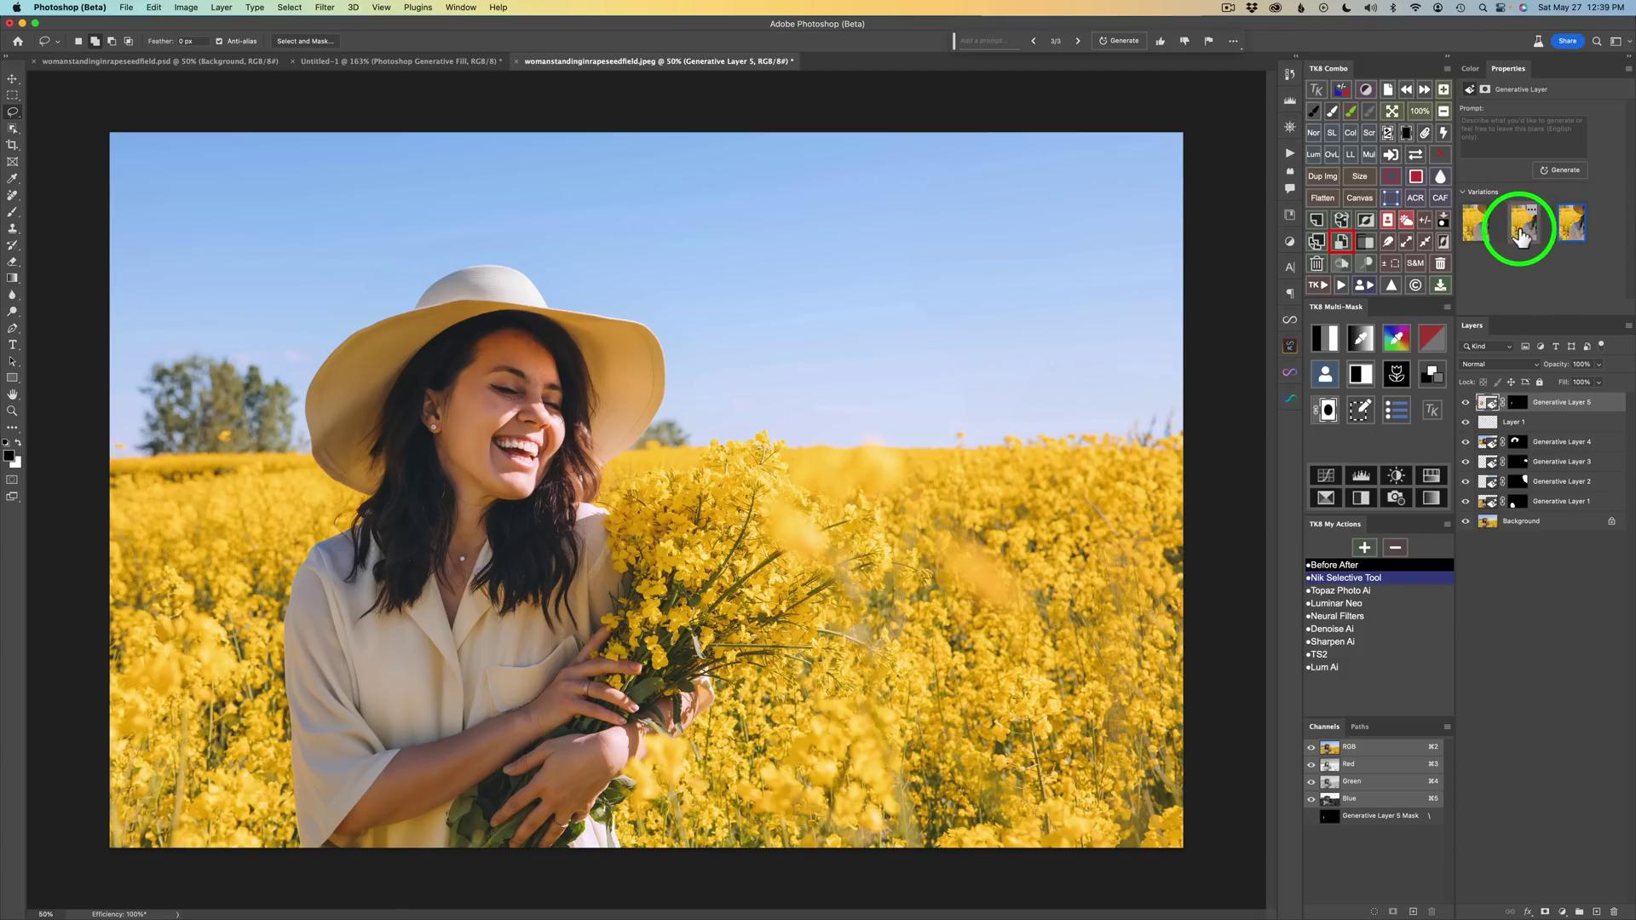
left_click(1475, 232)
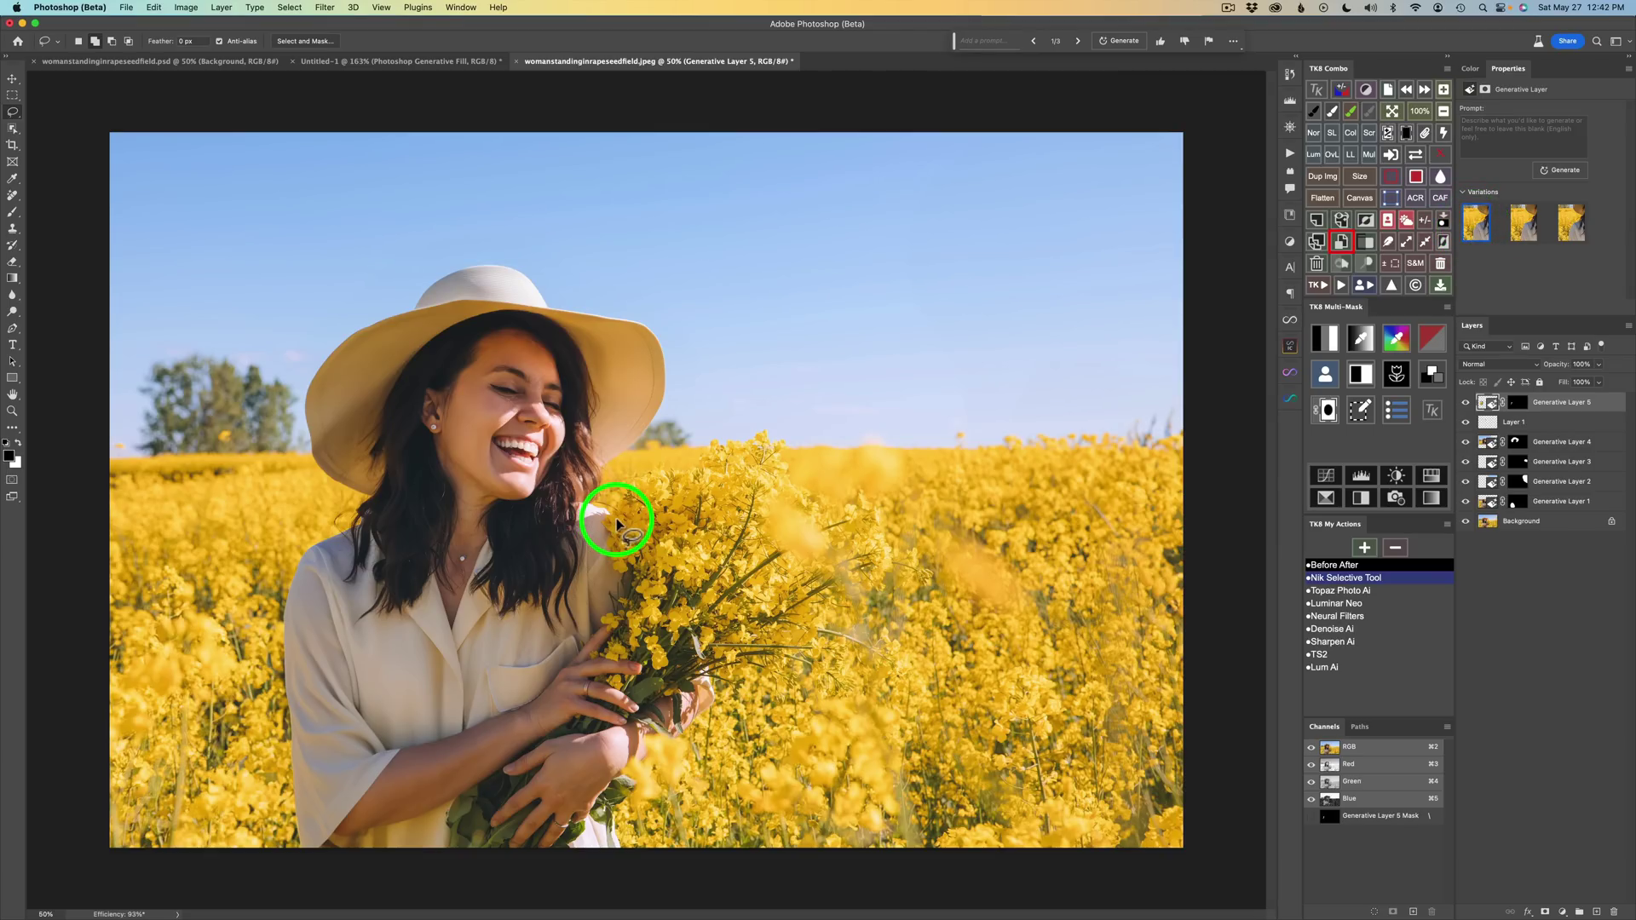
Lasso the area around the woman's earring, run Generative Fill with the prompt "Fashion Earring", and choose the second variation.
left_click(431, 424)
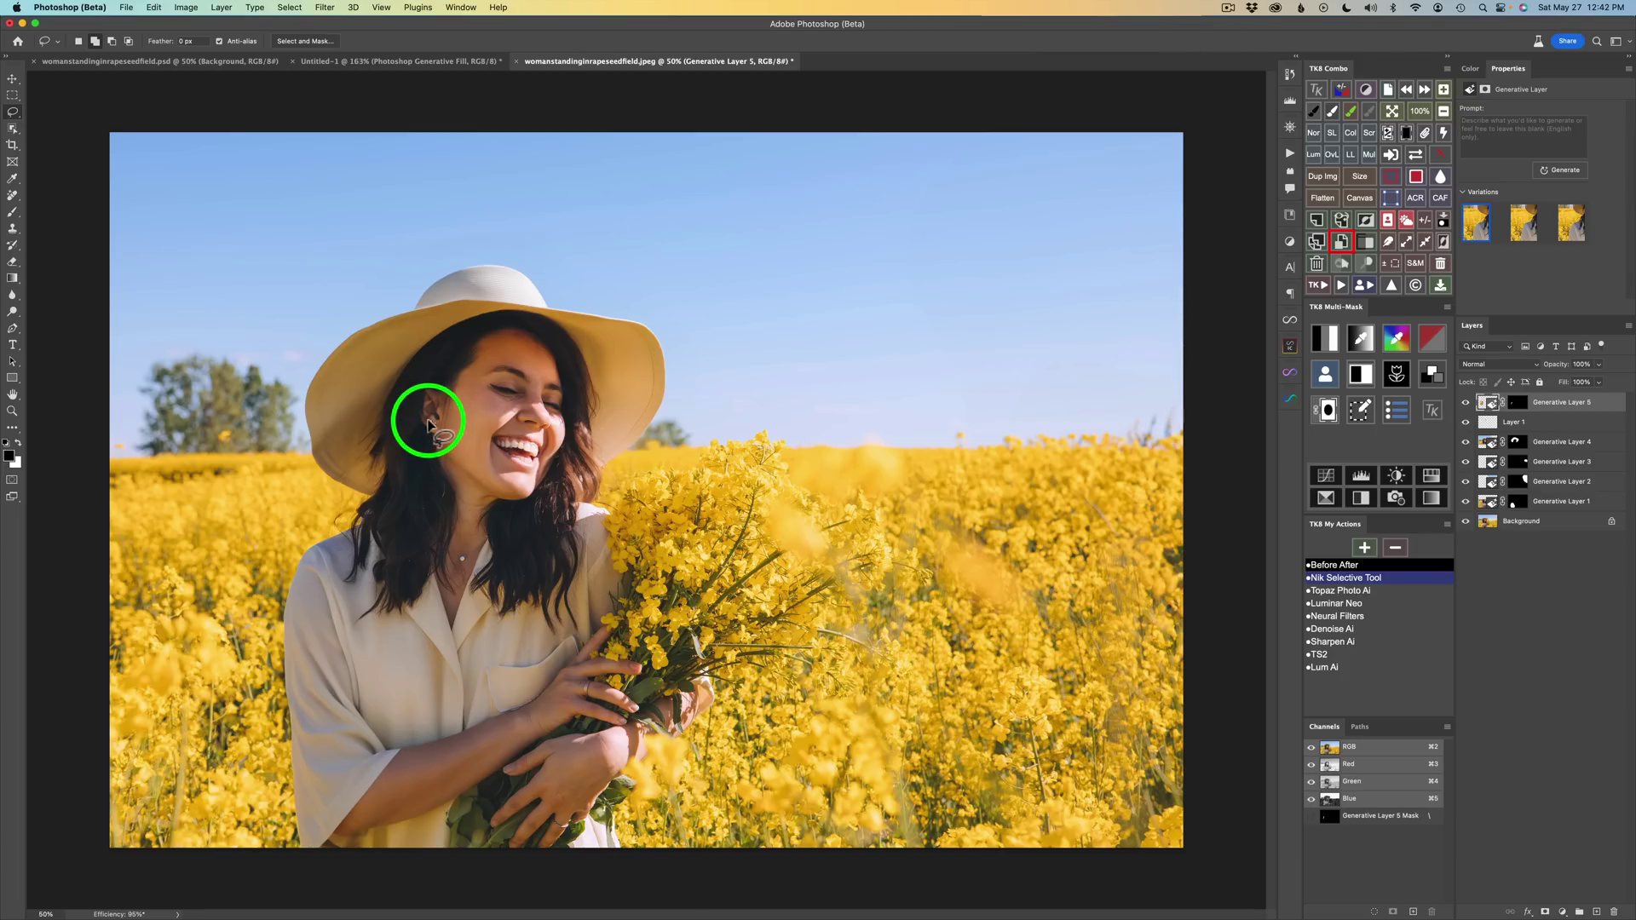
mouse_move(417, 437)
left_mouse_down()
mouse_move(424, 475)
mouse_move(442, 474)
mouse_move(439, 431)
mouse_move(411, 440)
left_mouse_up()
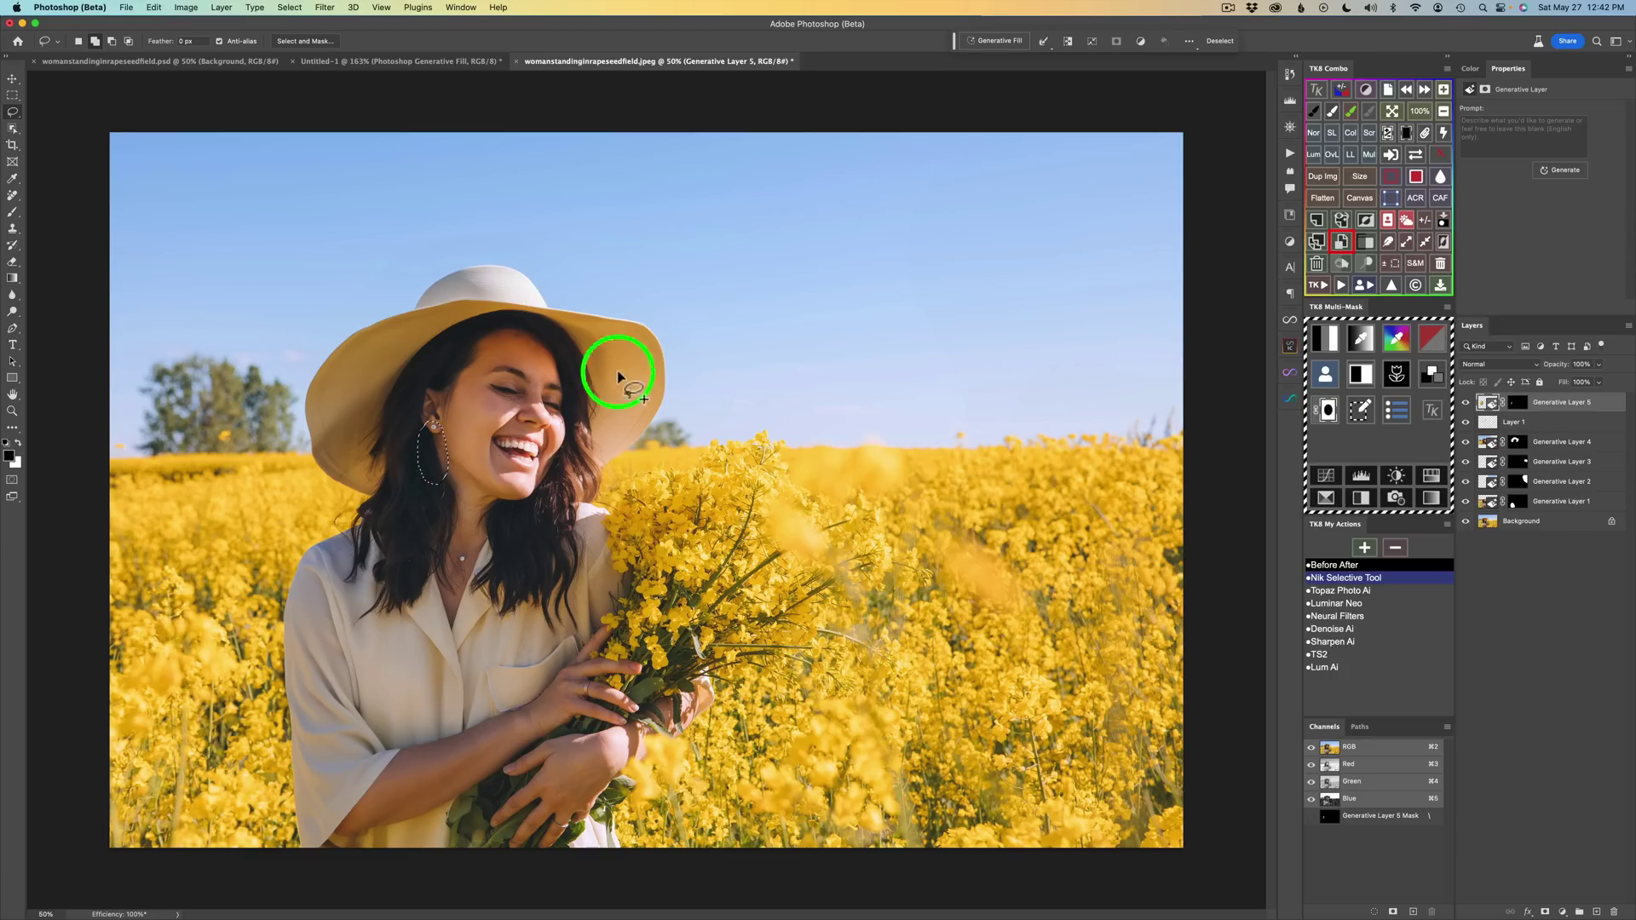
left_click(995, 41)
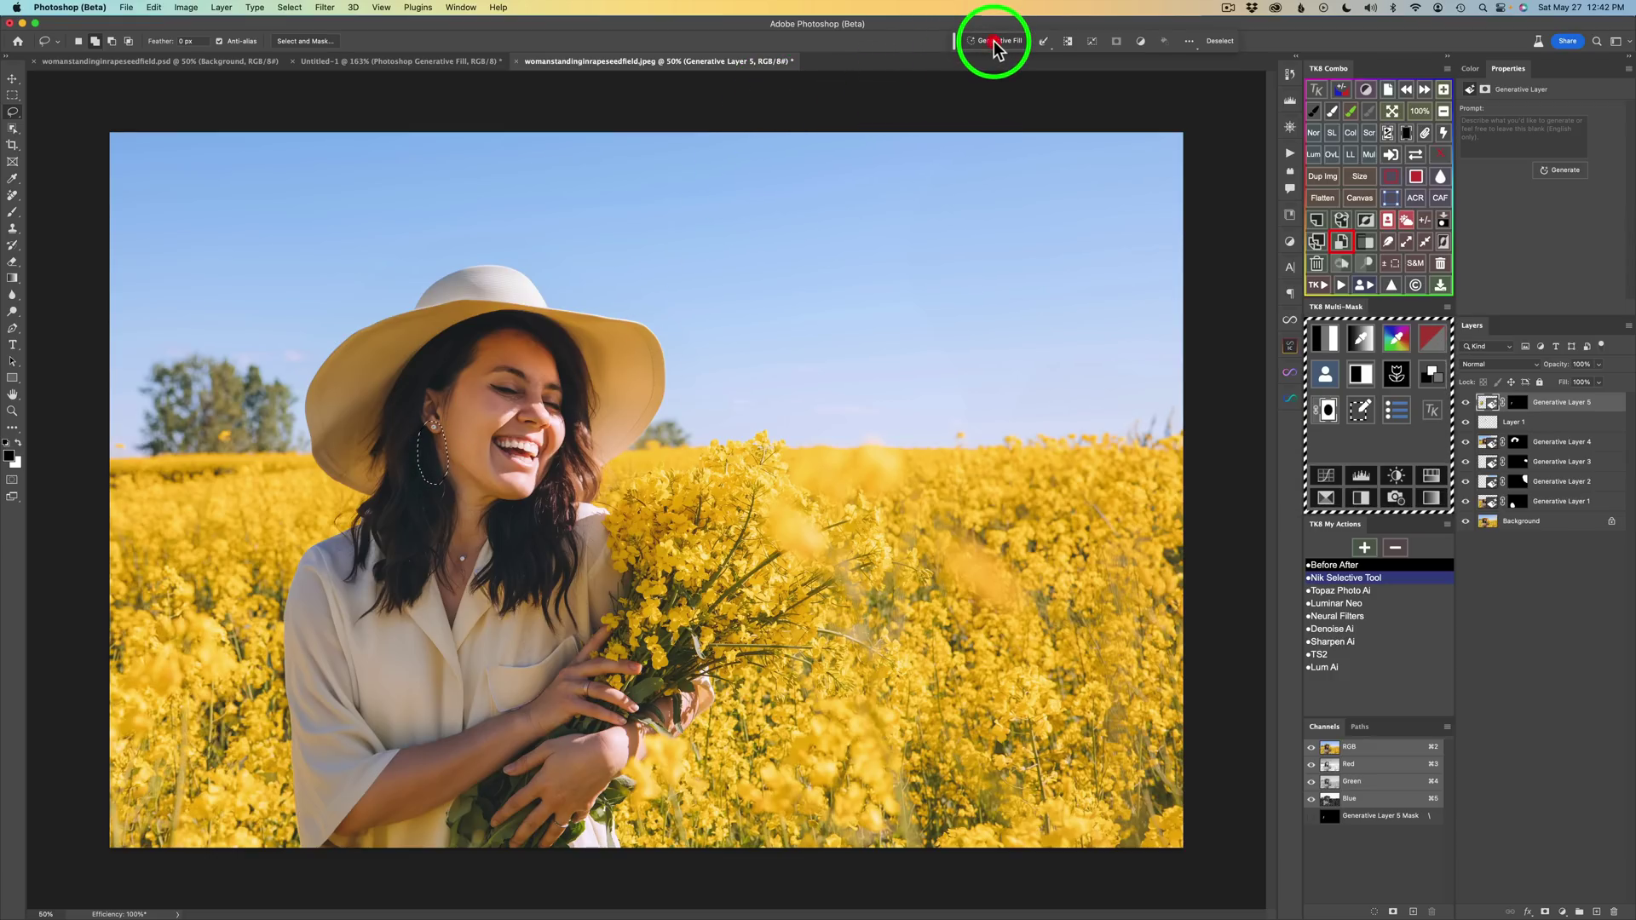
type("Fashion Earring")
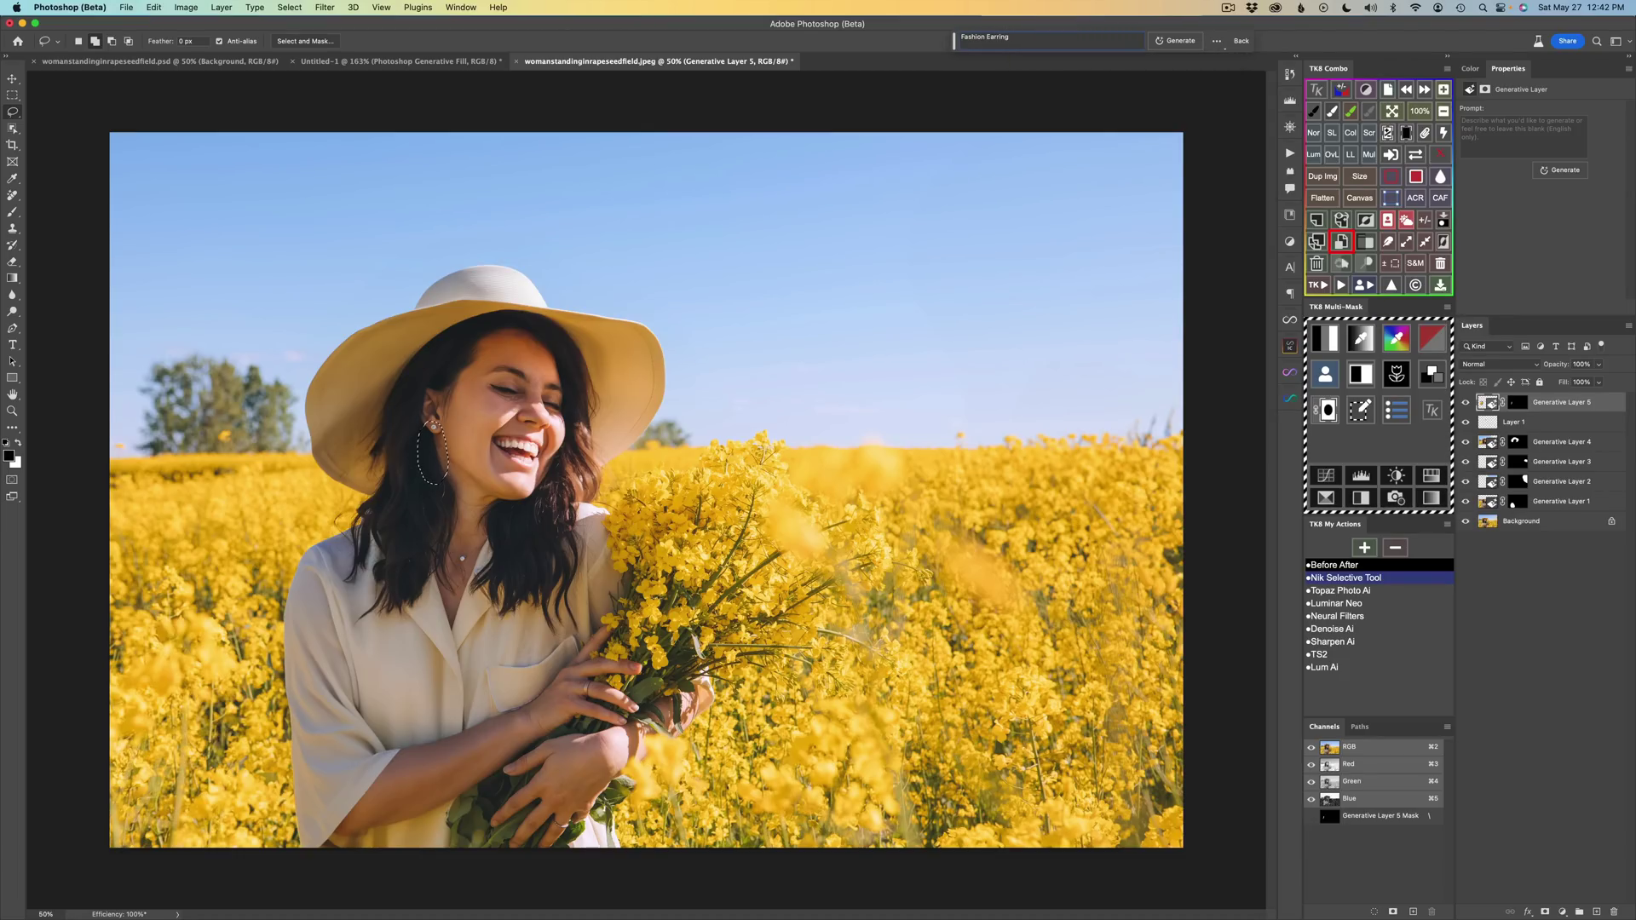
left_click(1176, 41)
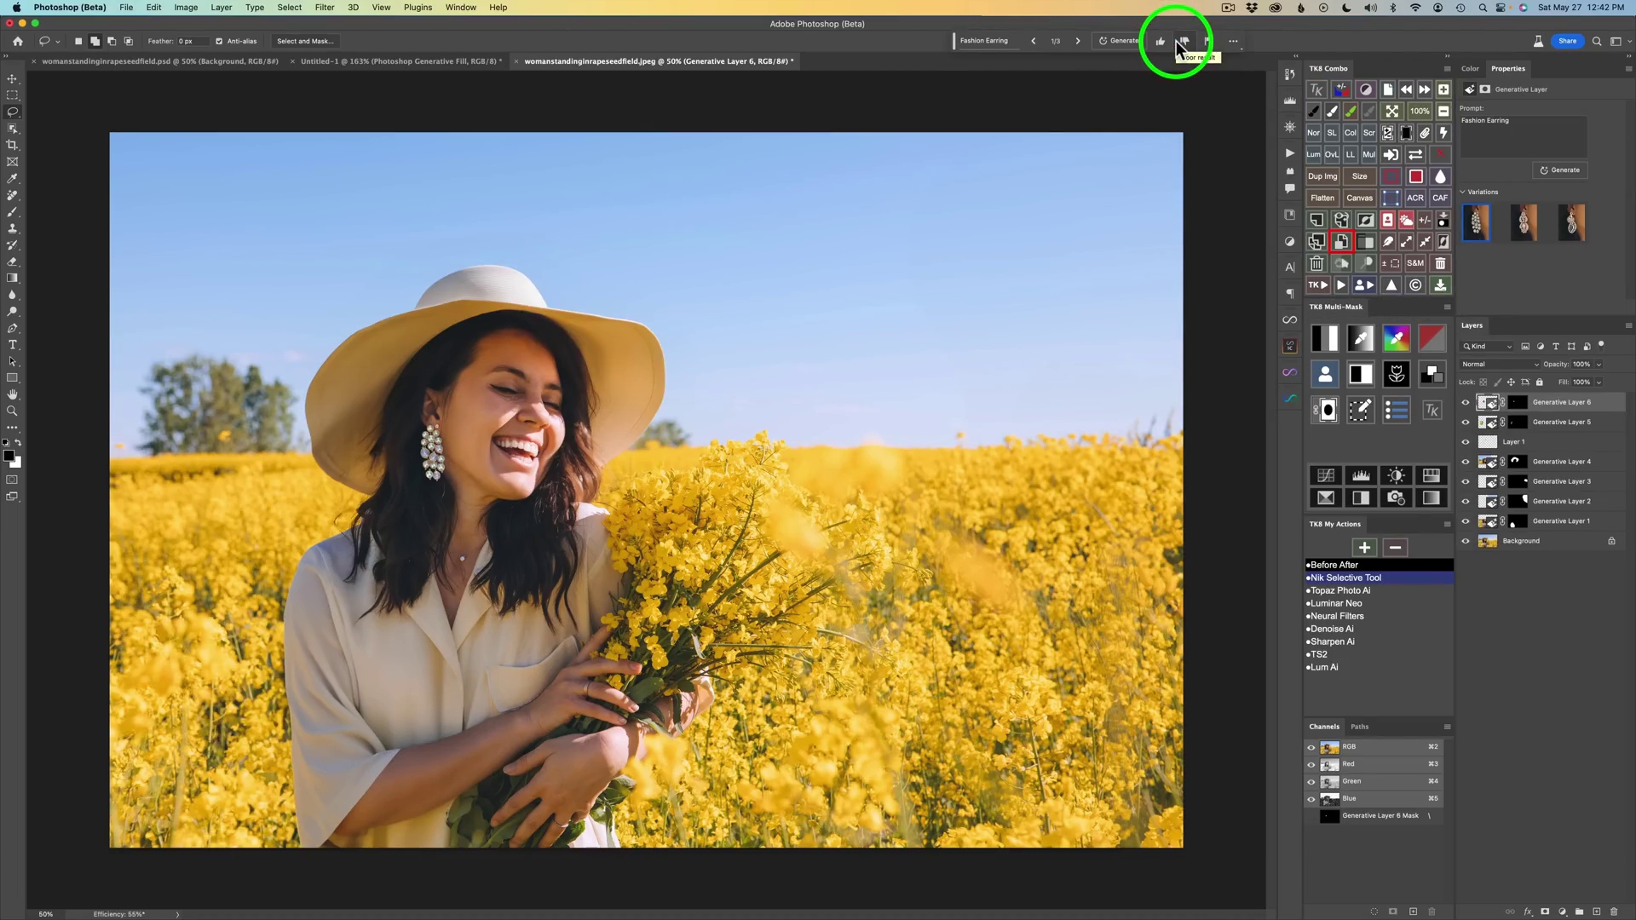
left_click(1525, 223)
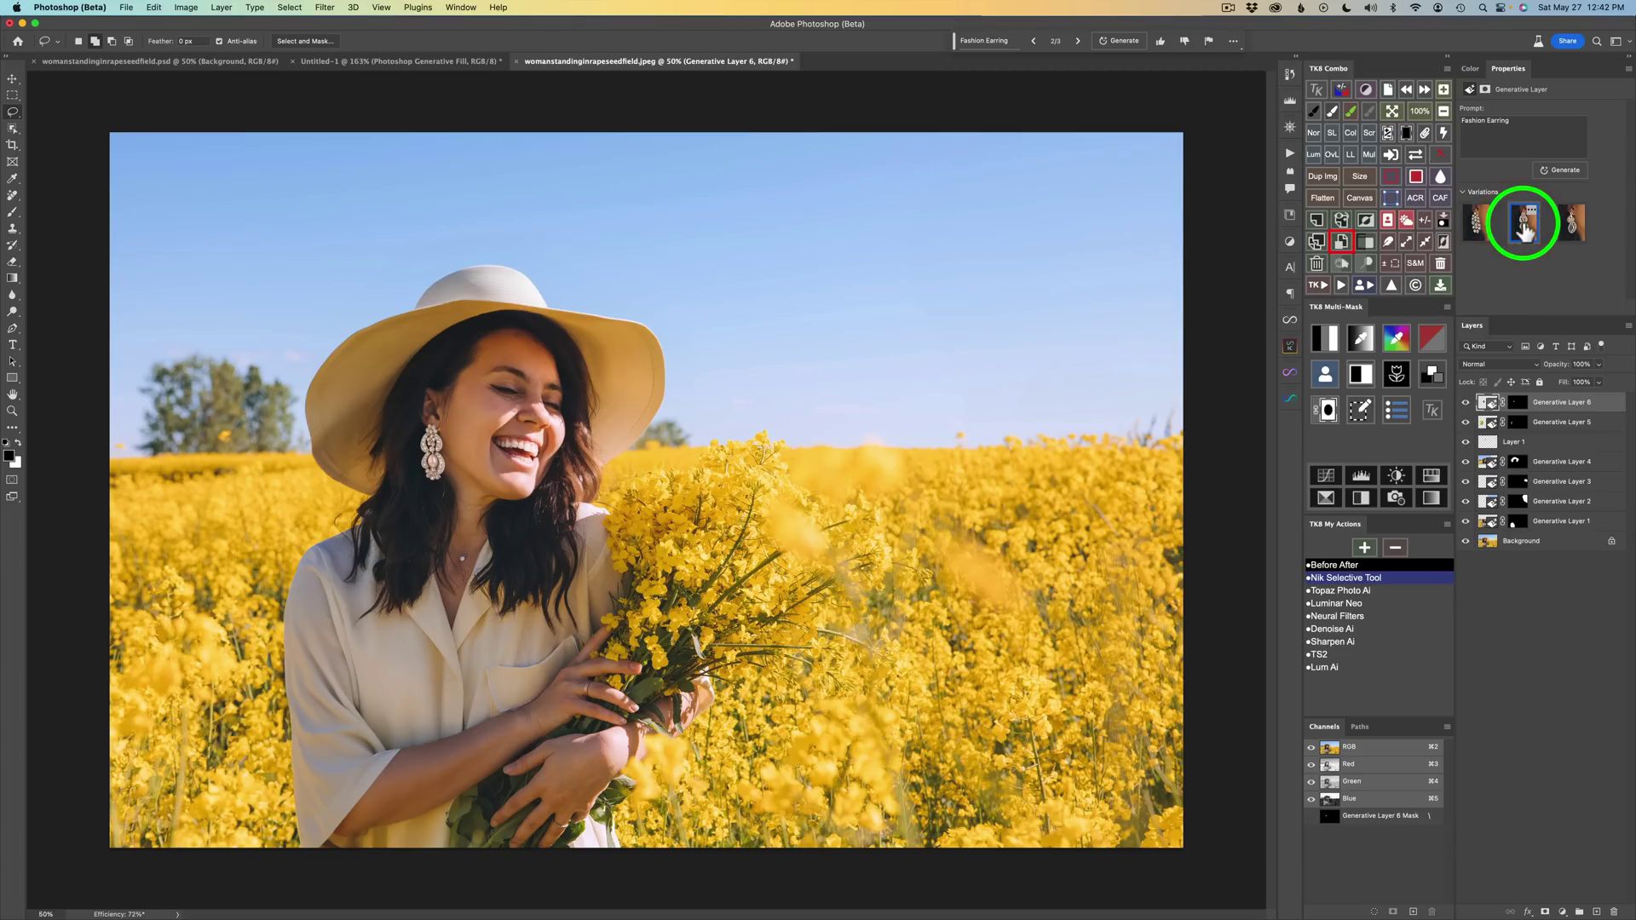
left_click(1573, 224)
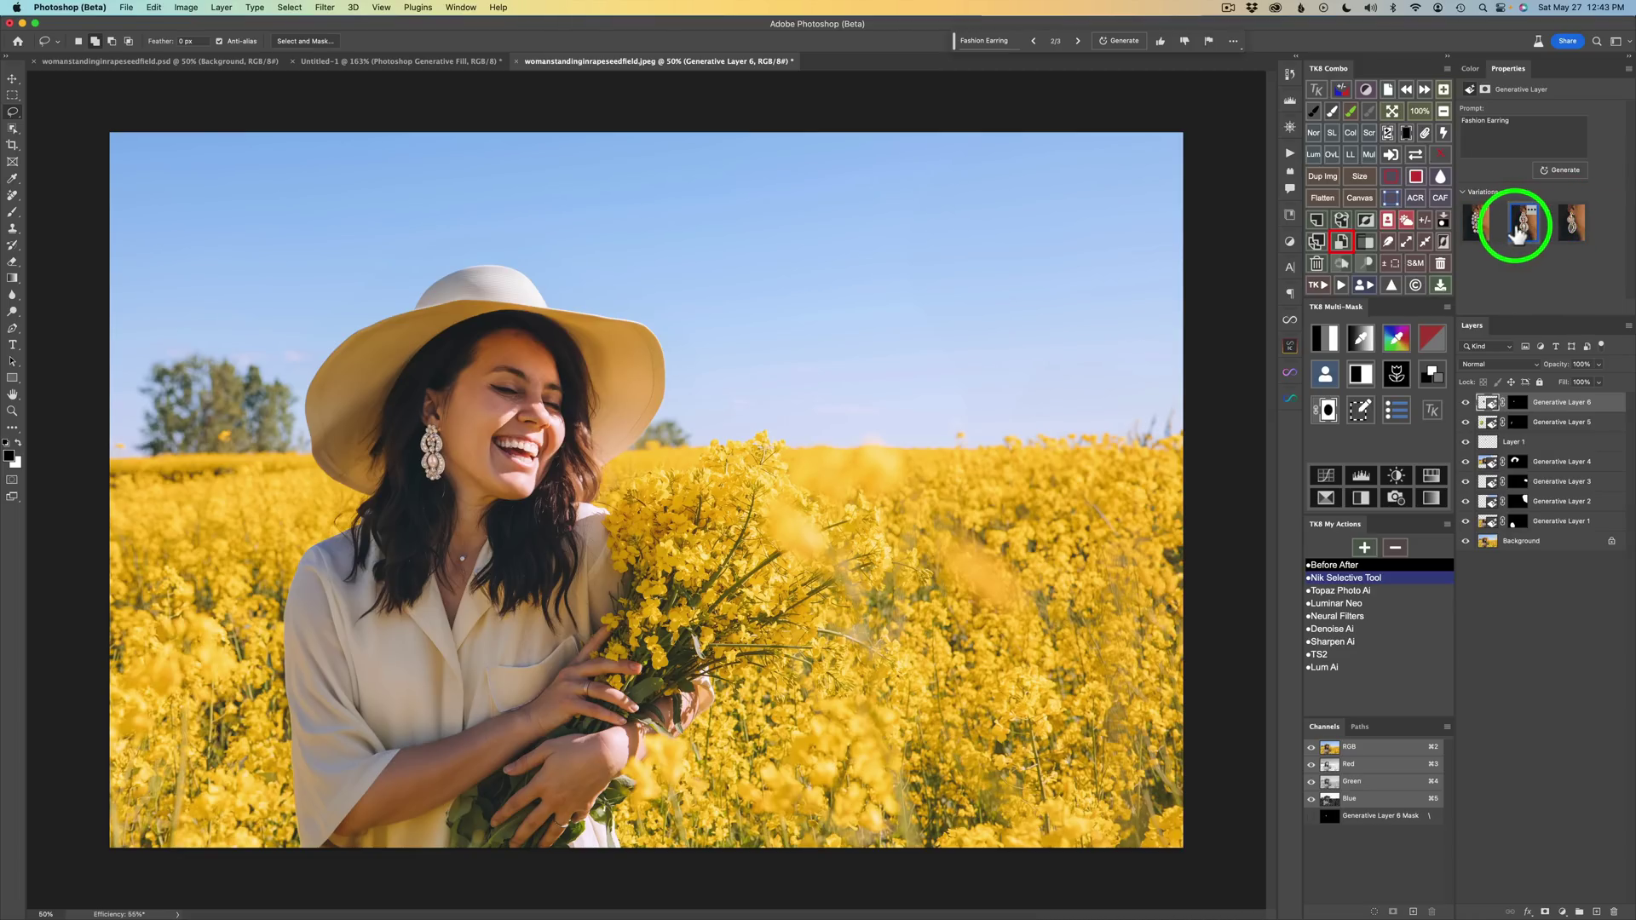
left_click(1480, 225)
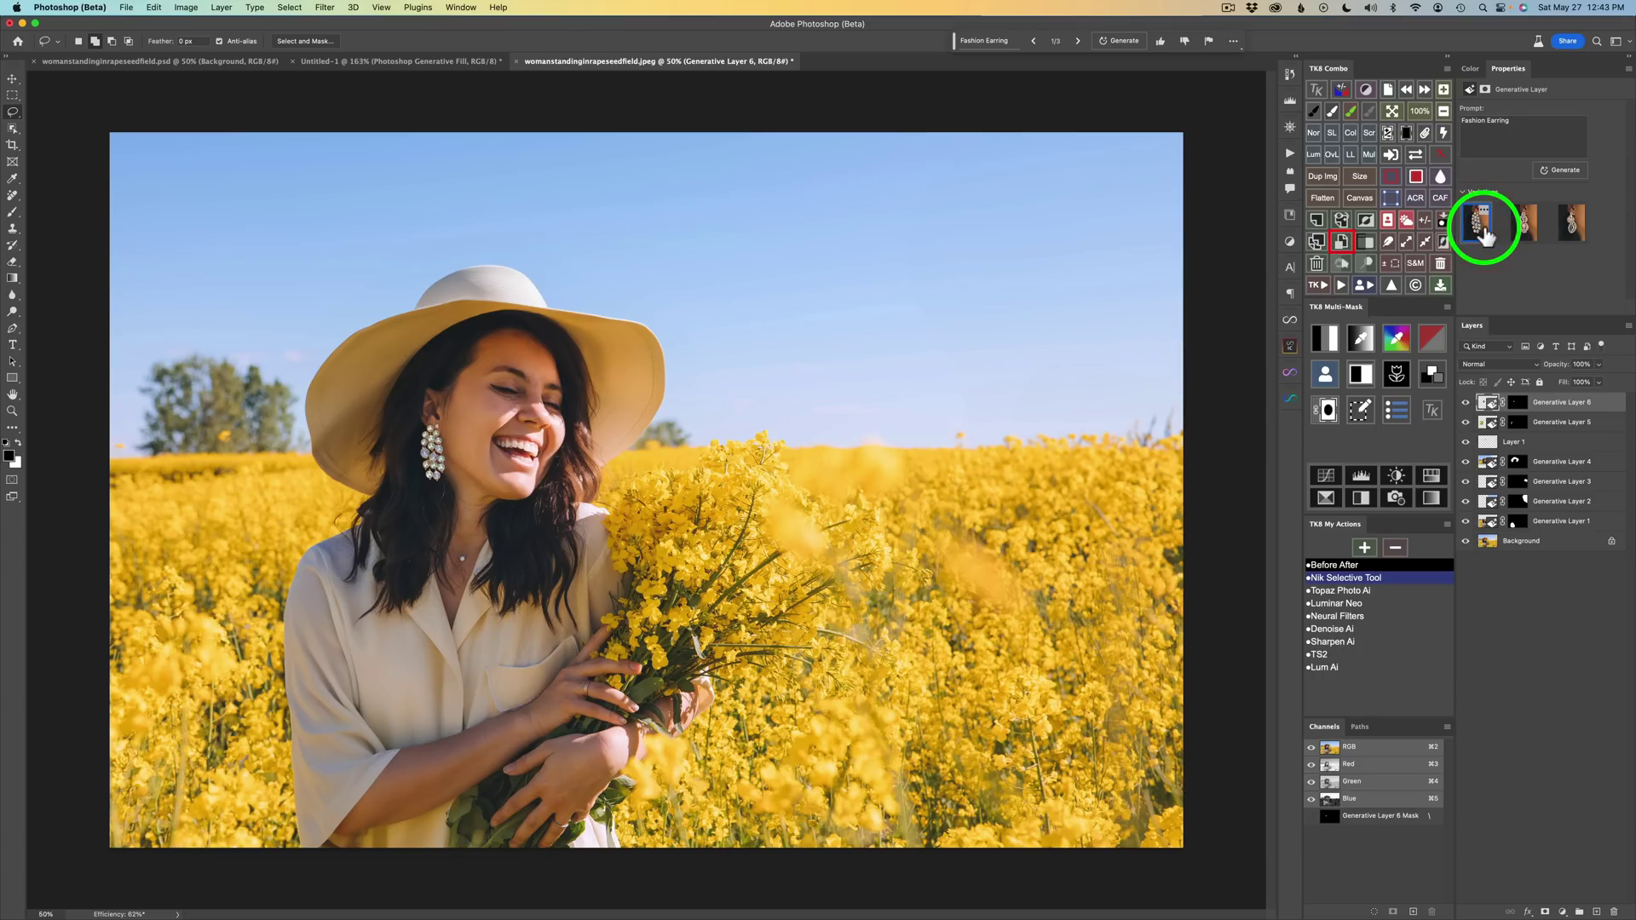
left_click(1521, 223)
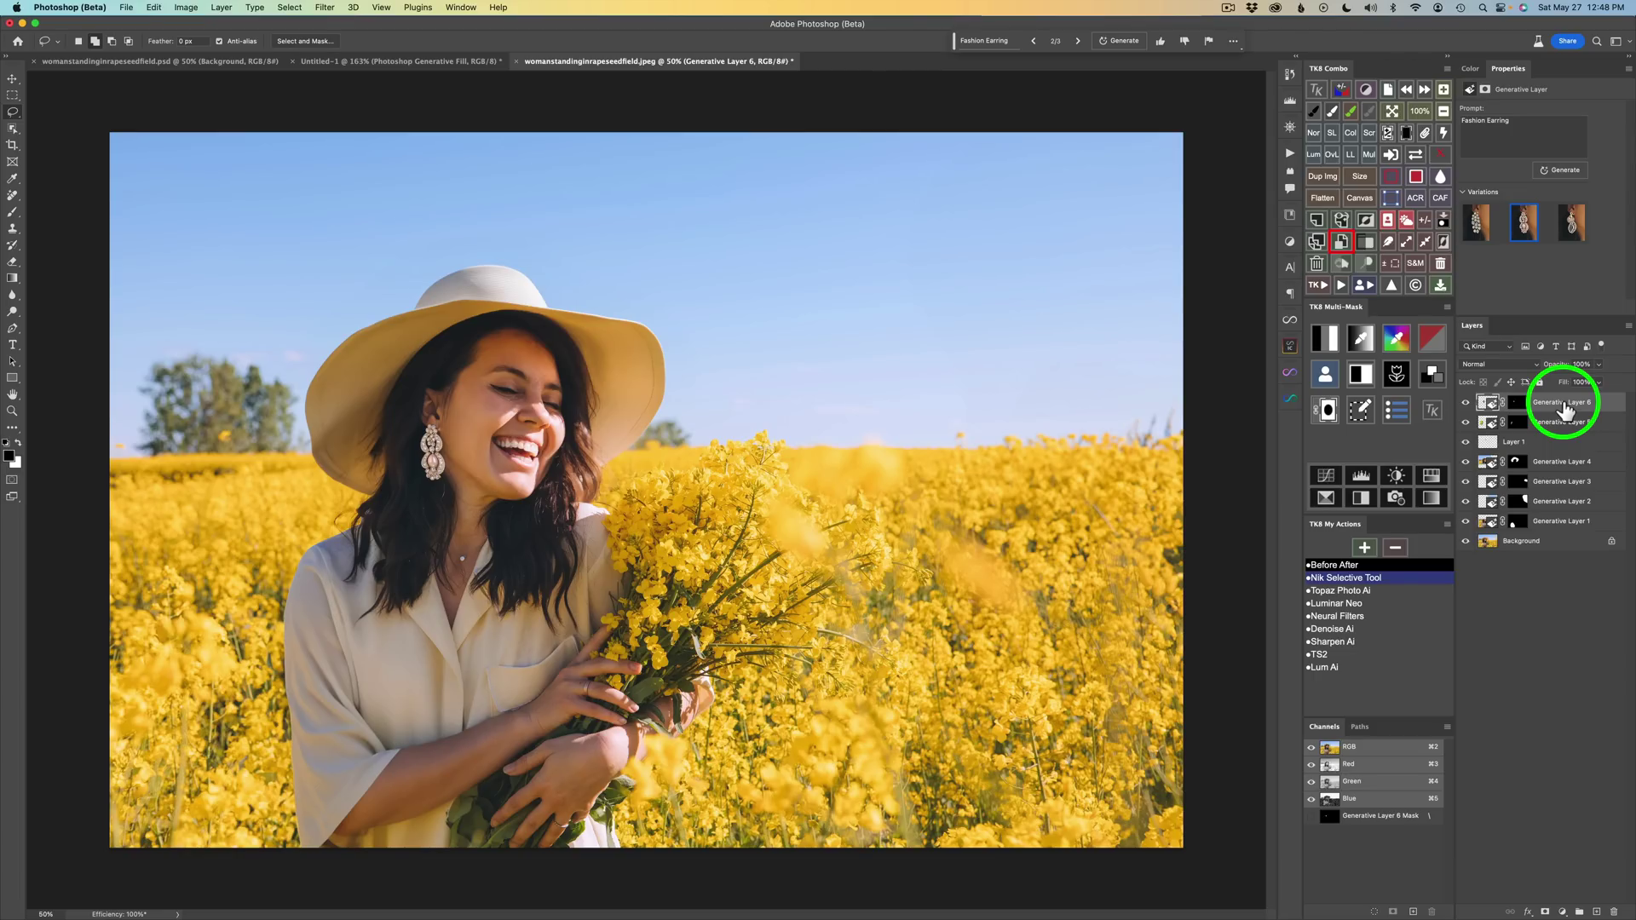
Scale the generated earring down to about 40% and position it at the woman's earlobe.
key("super+t")
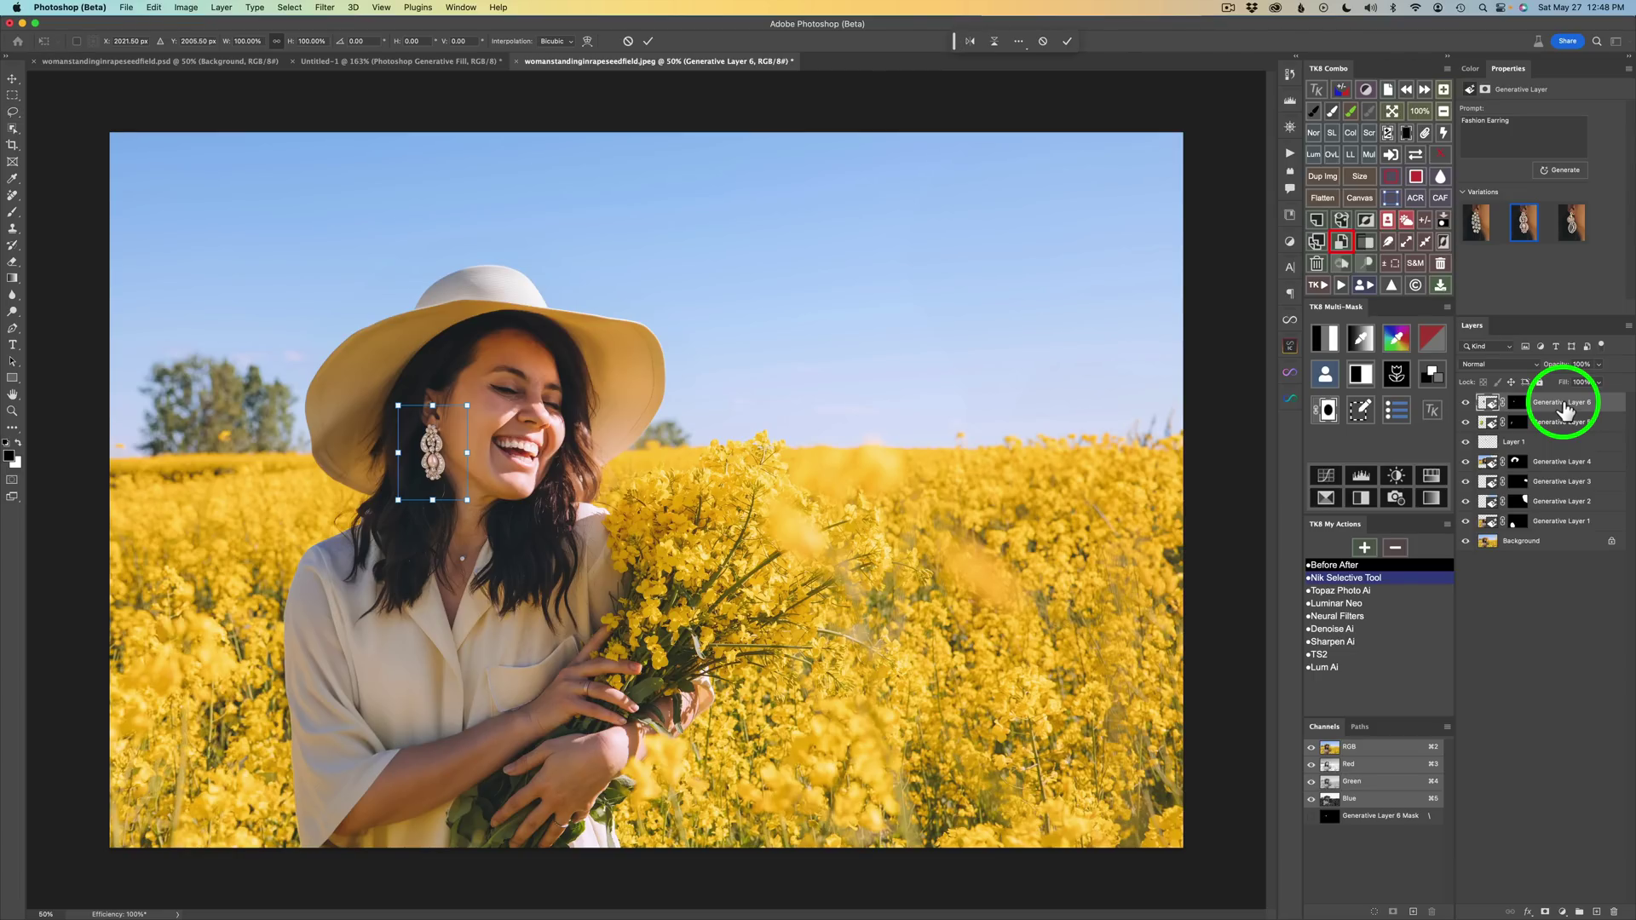
left_click_drag(467, 501, 436, 437)
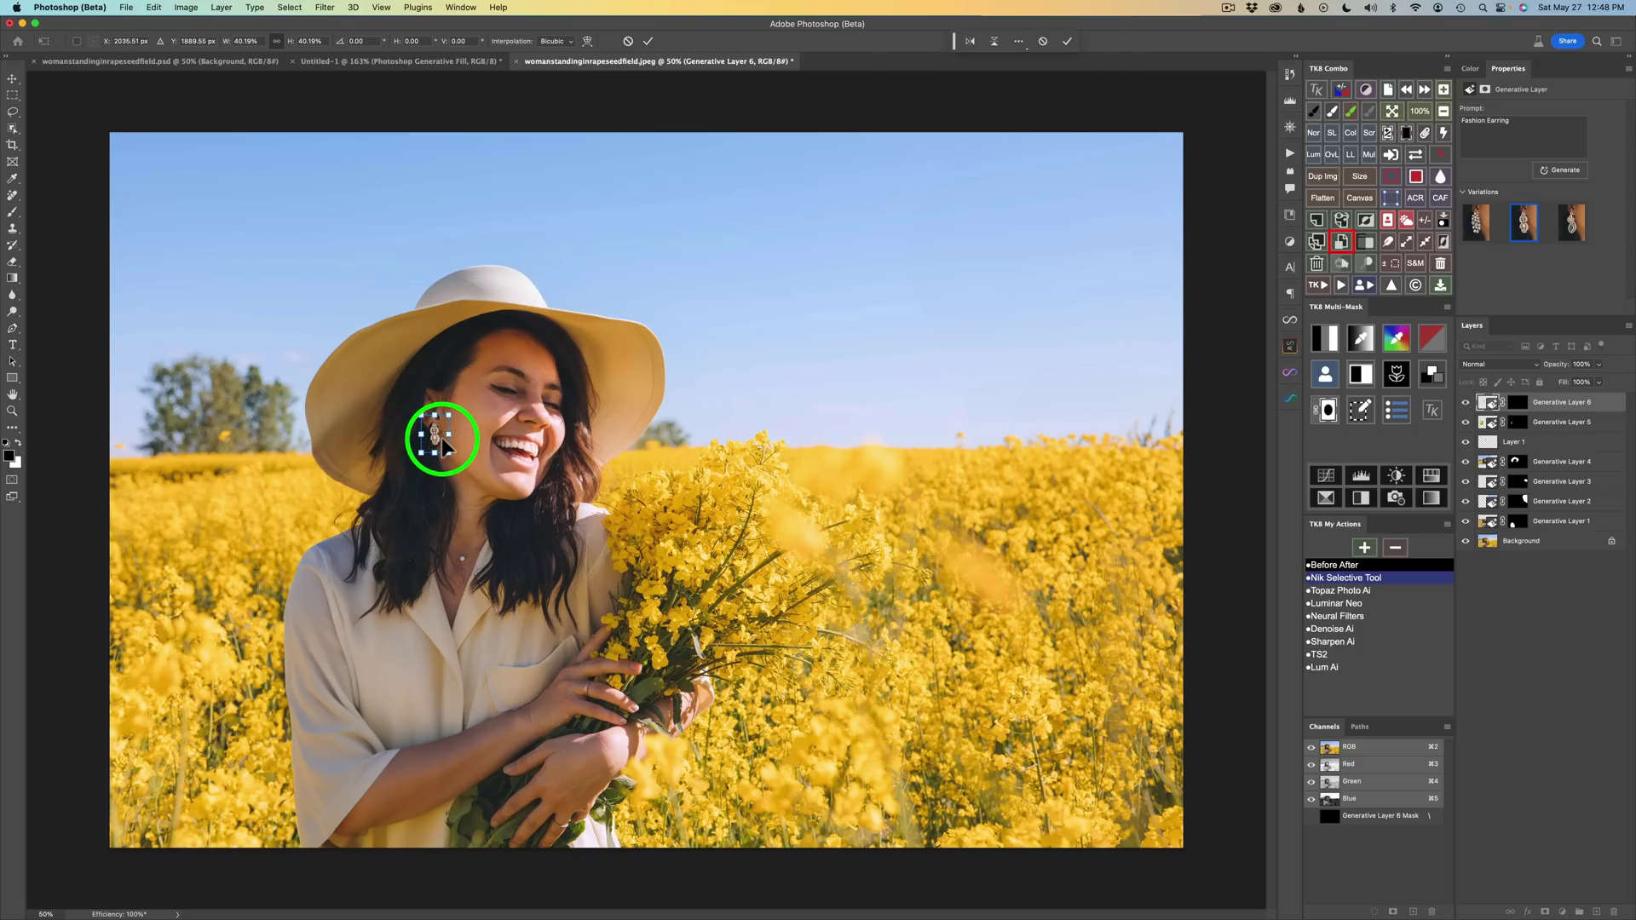
left_click(648, 41)
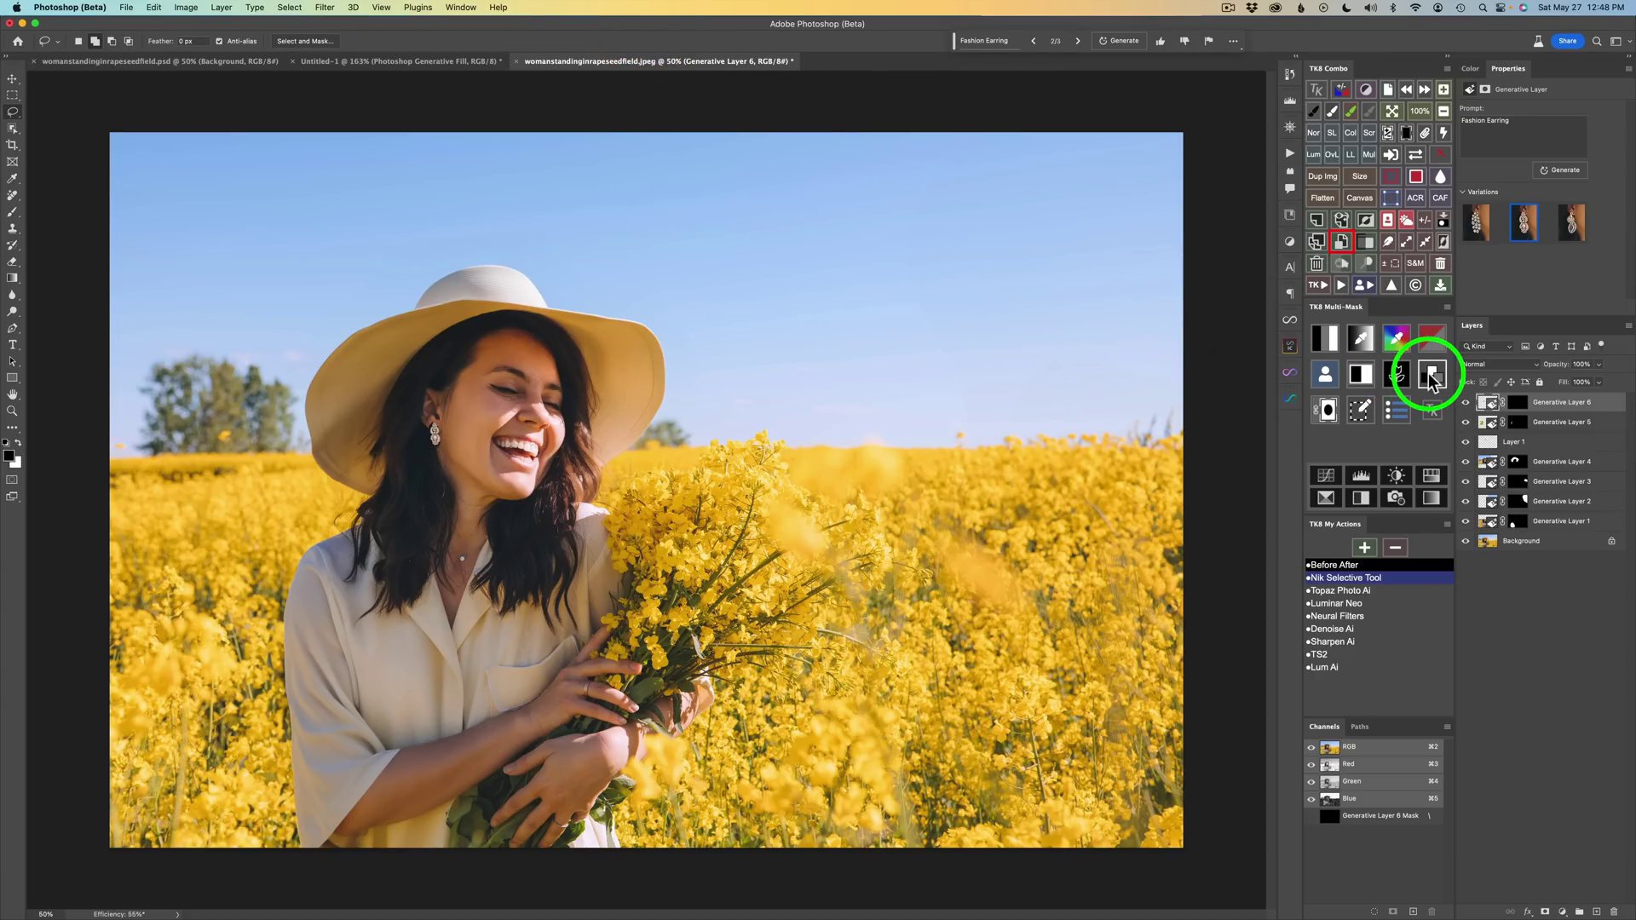
Generate more variations of the resized earring, compare them up close, and choose the second one.
left_click(1564, 172)
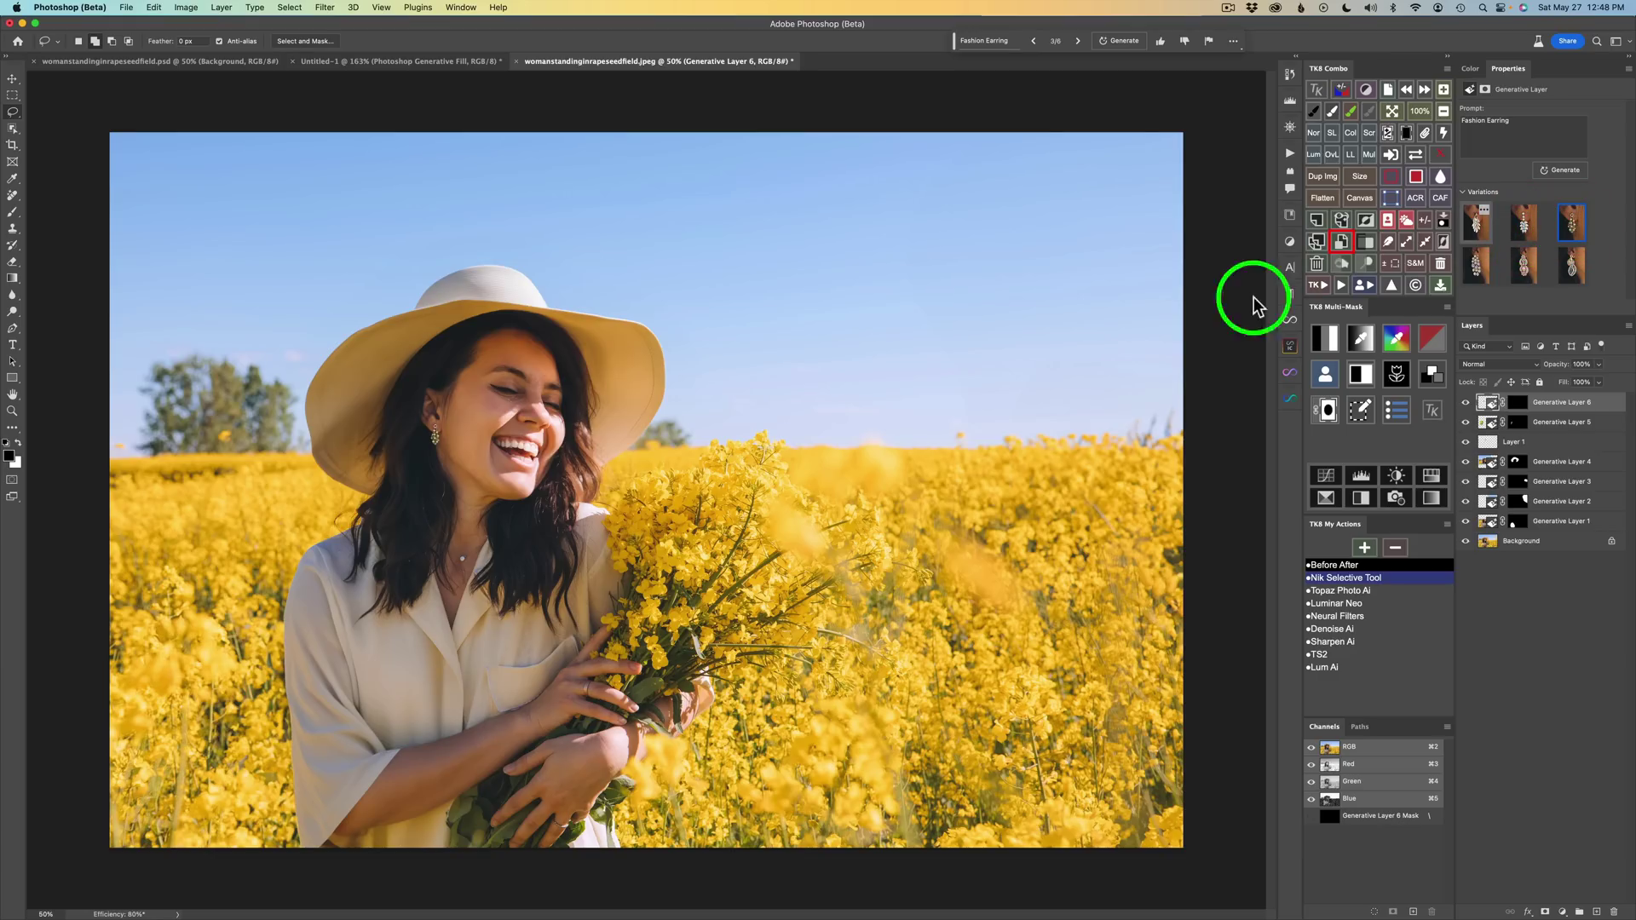
scroll(601, 385, "up", 5)
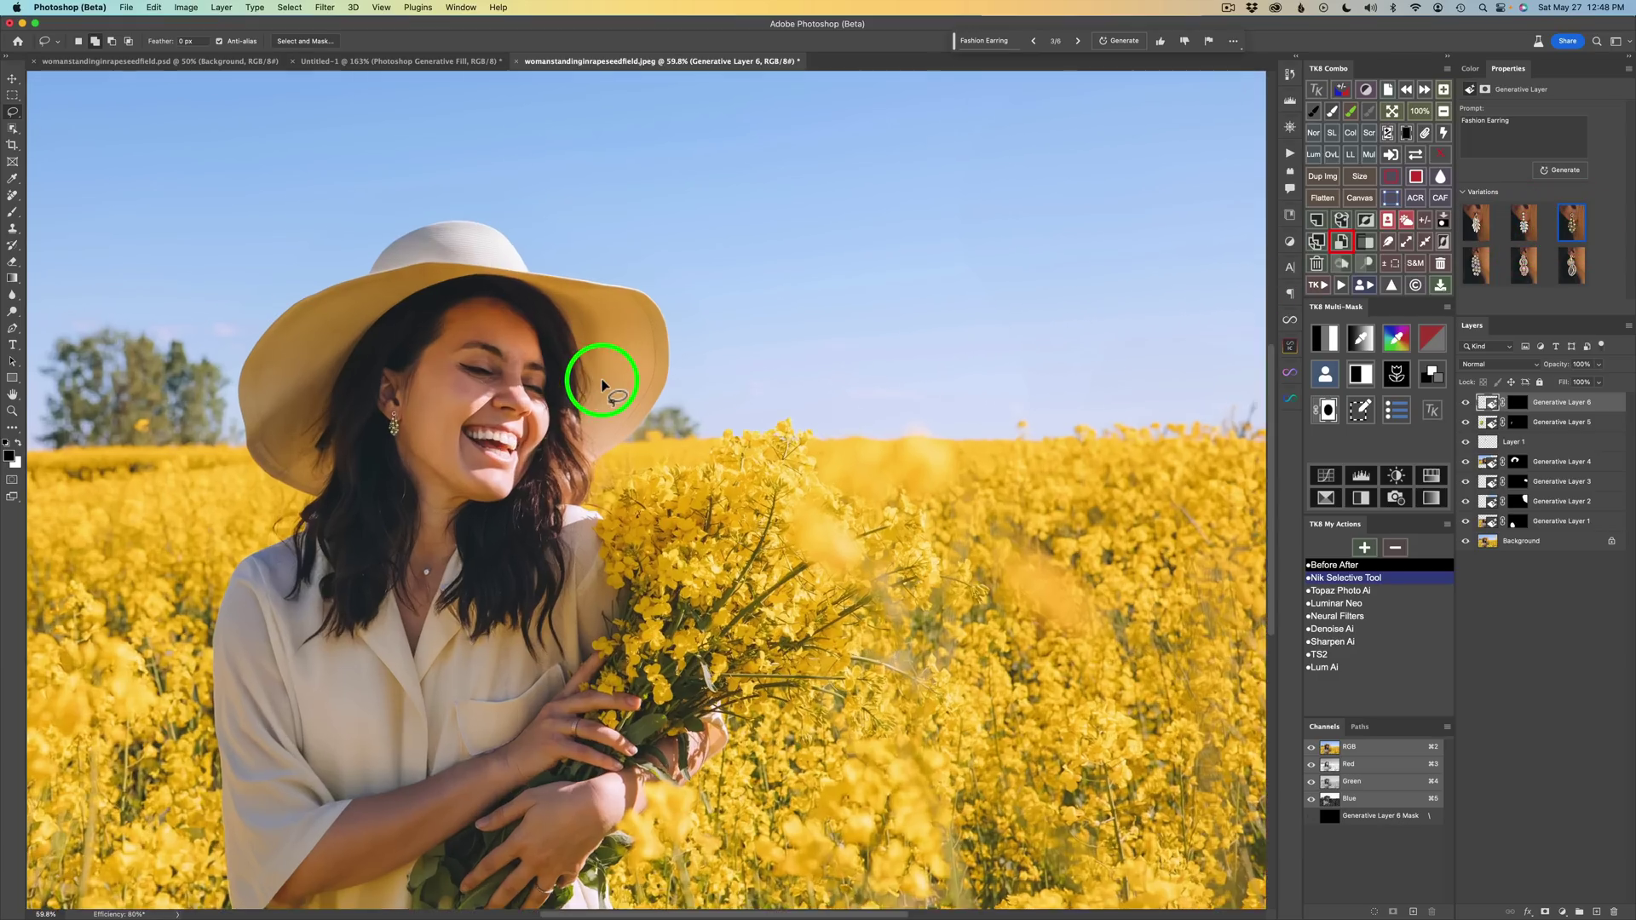
scroll(602, 385, "left", 2)
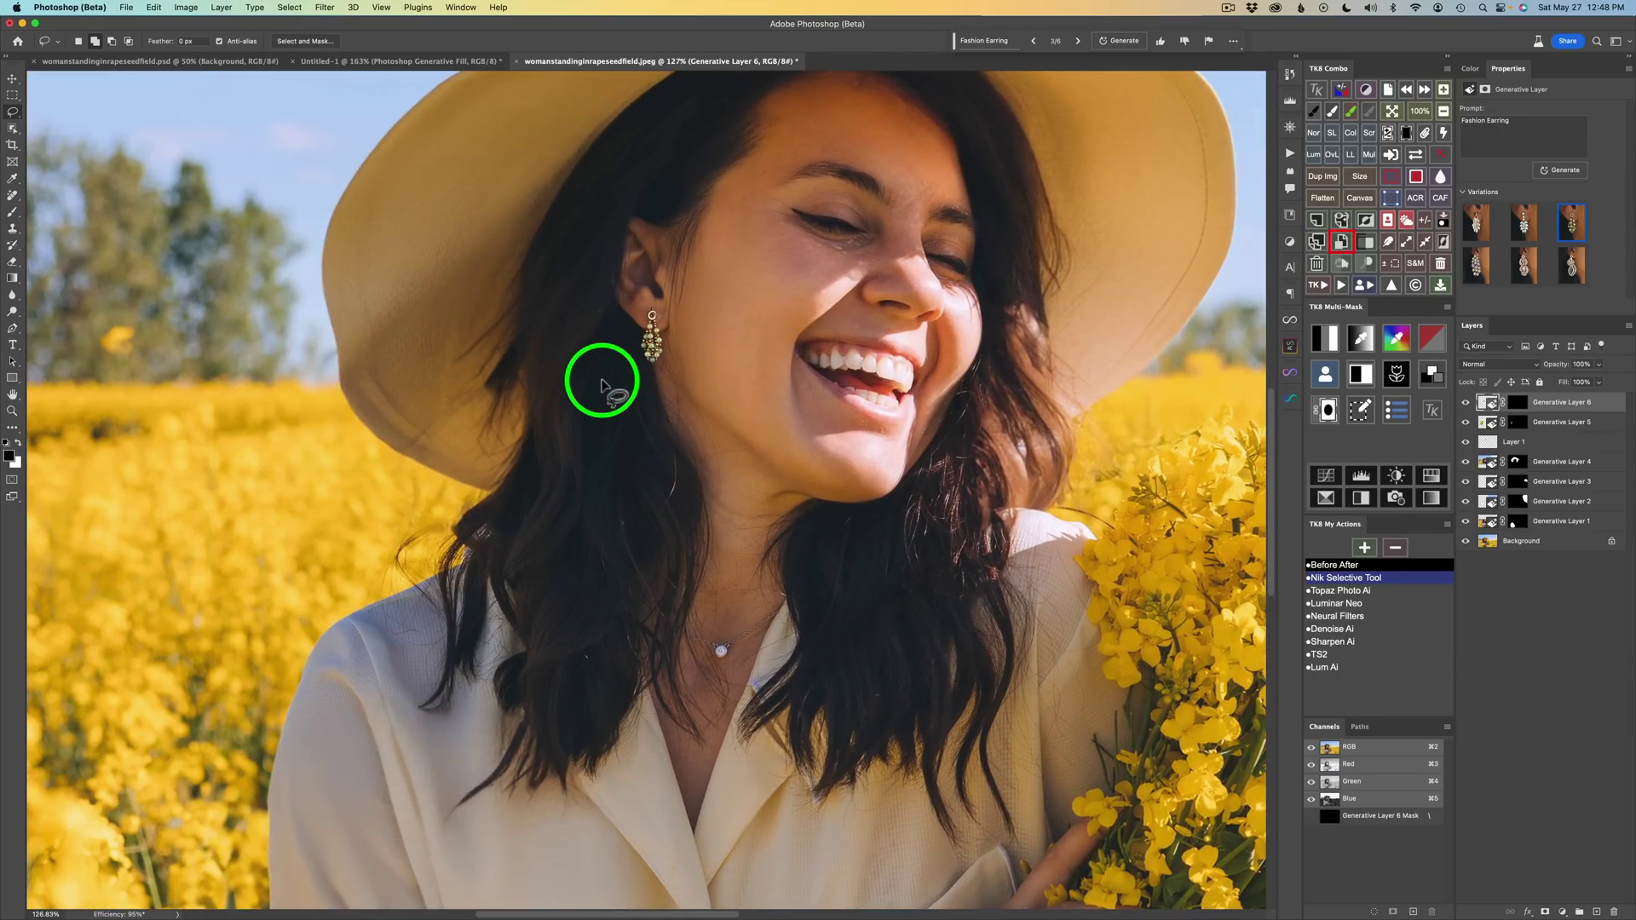
left_click(1525, 229)
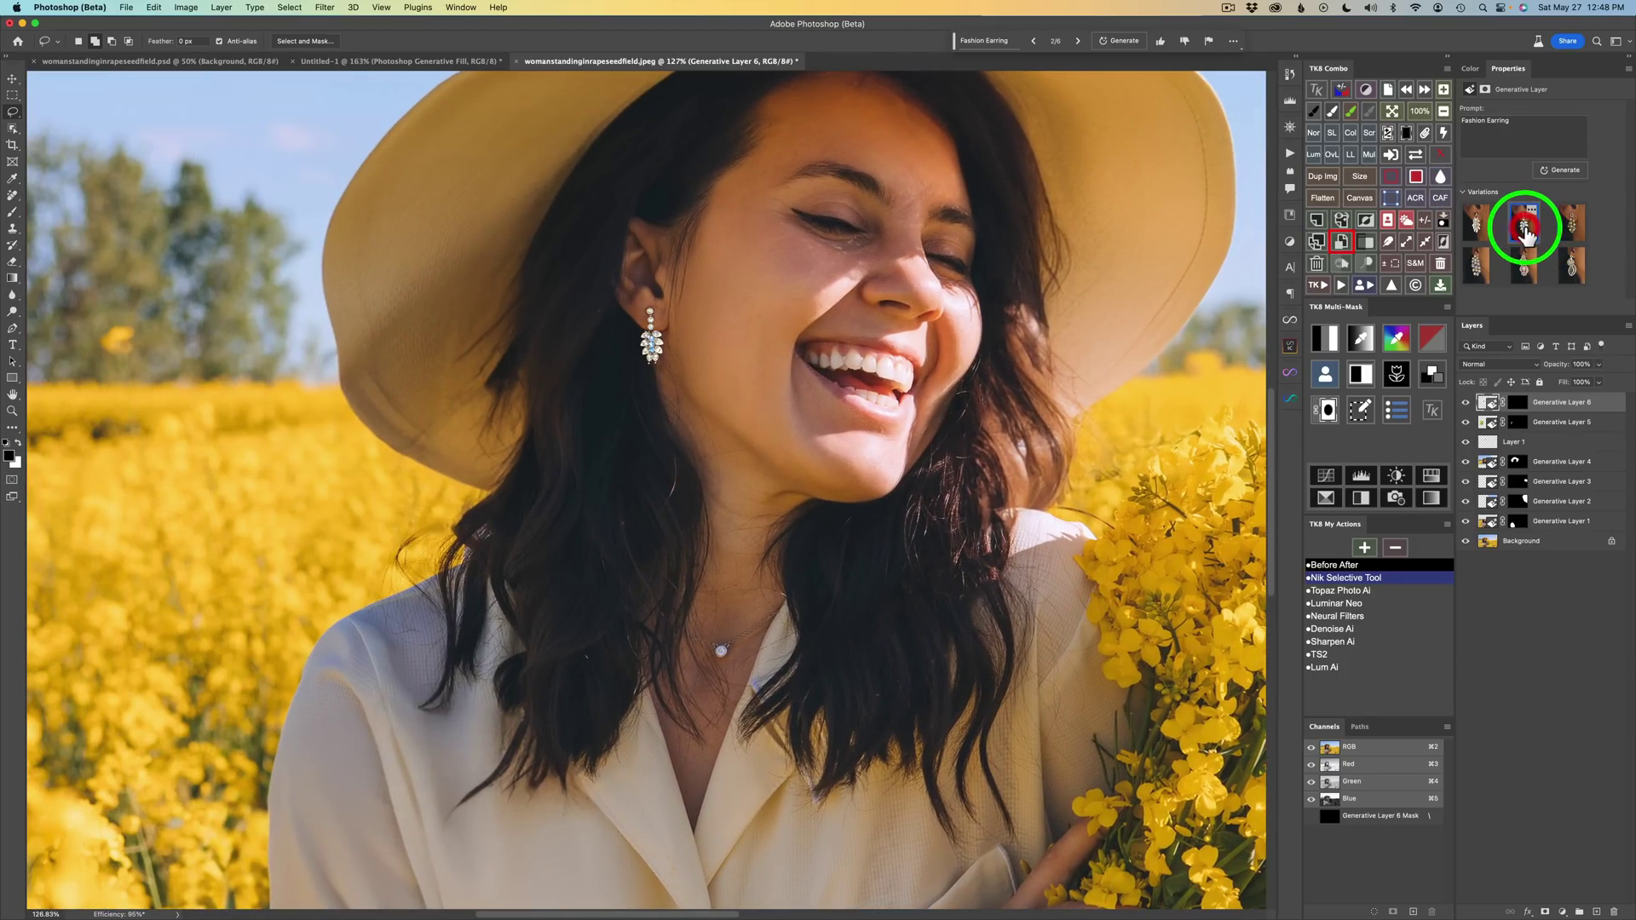
left_click(1477, 230)
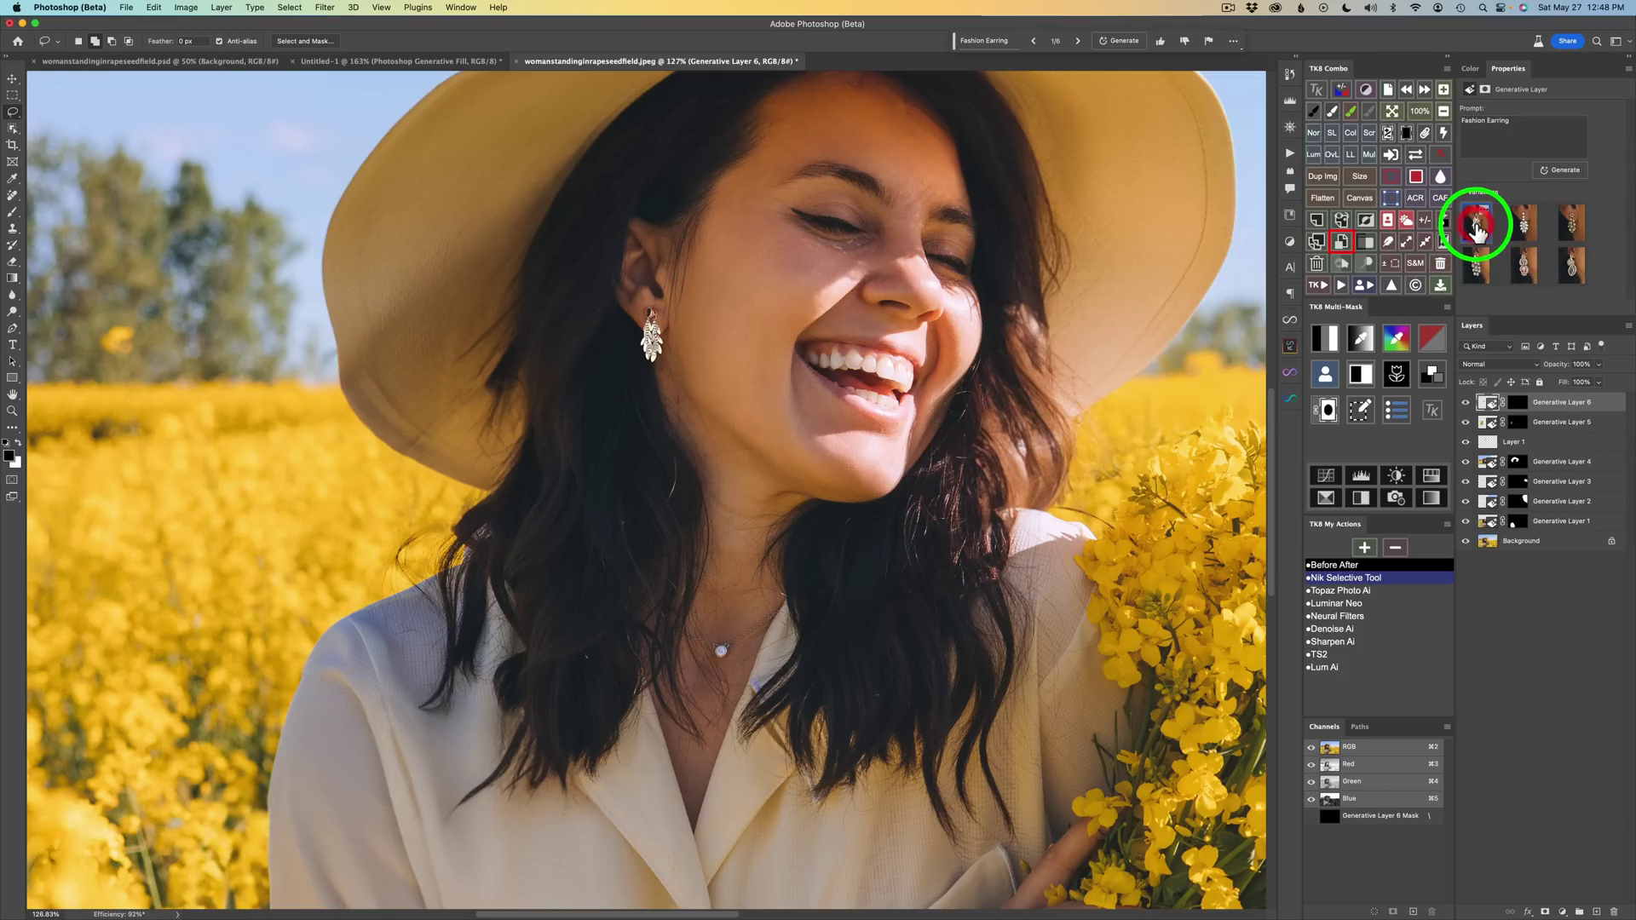
left_click(1526, 228)
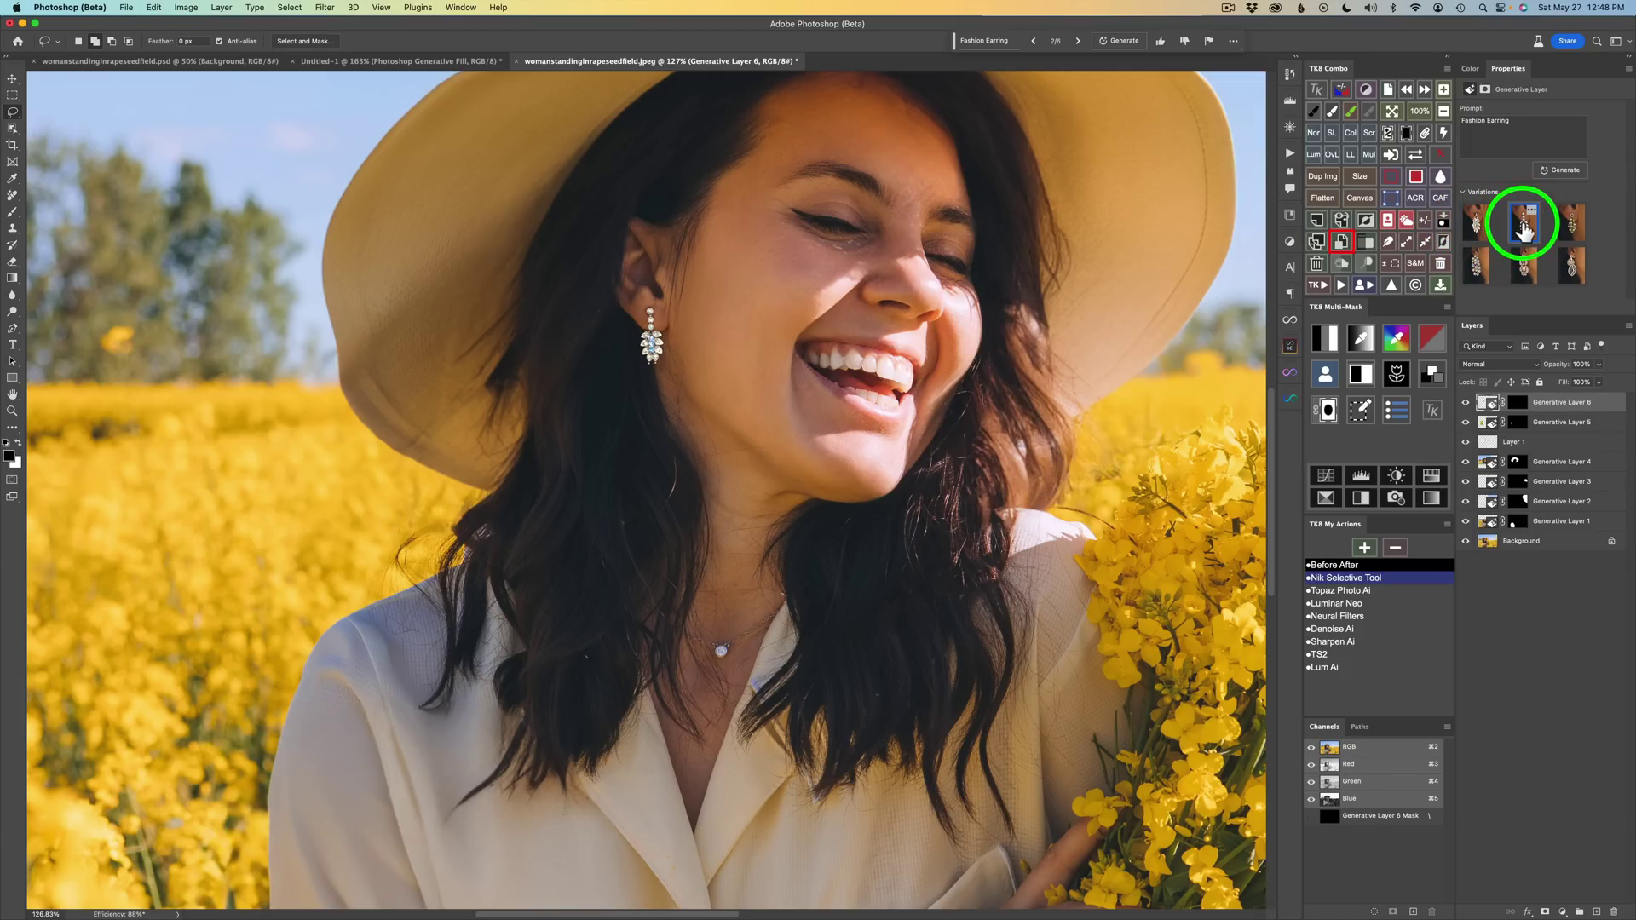
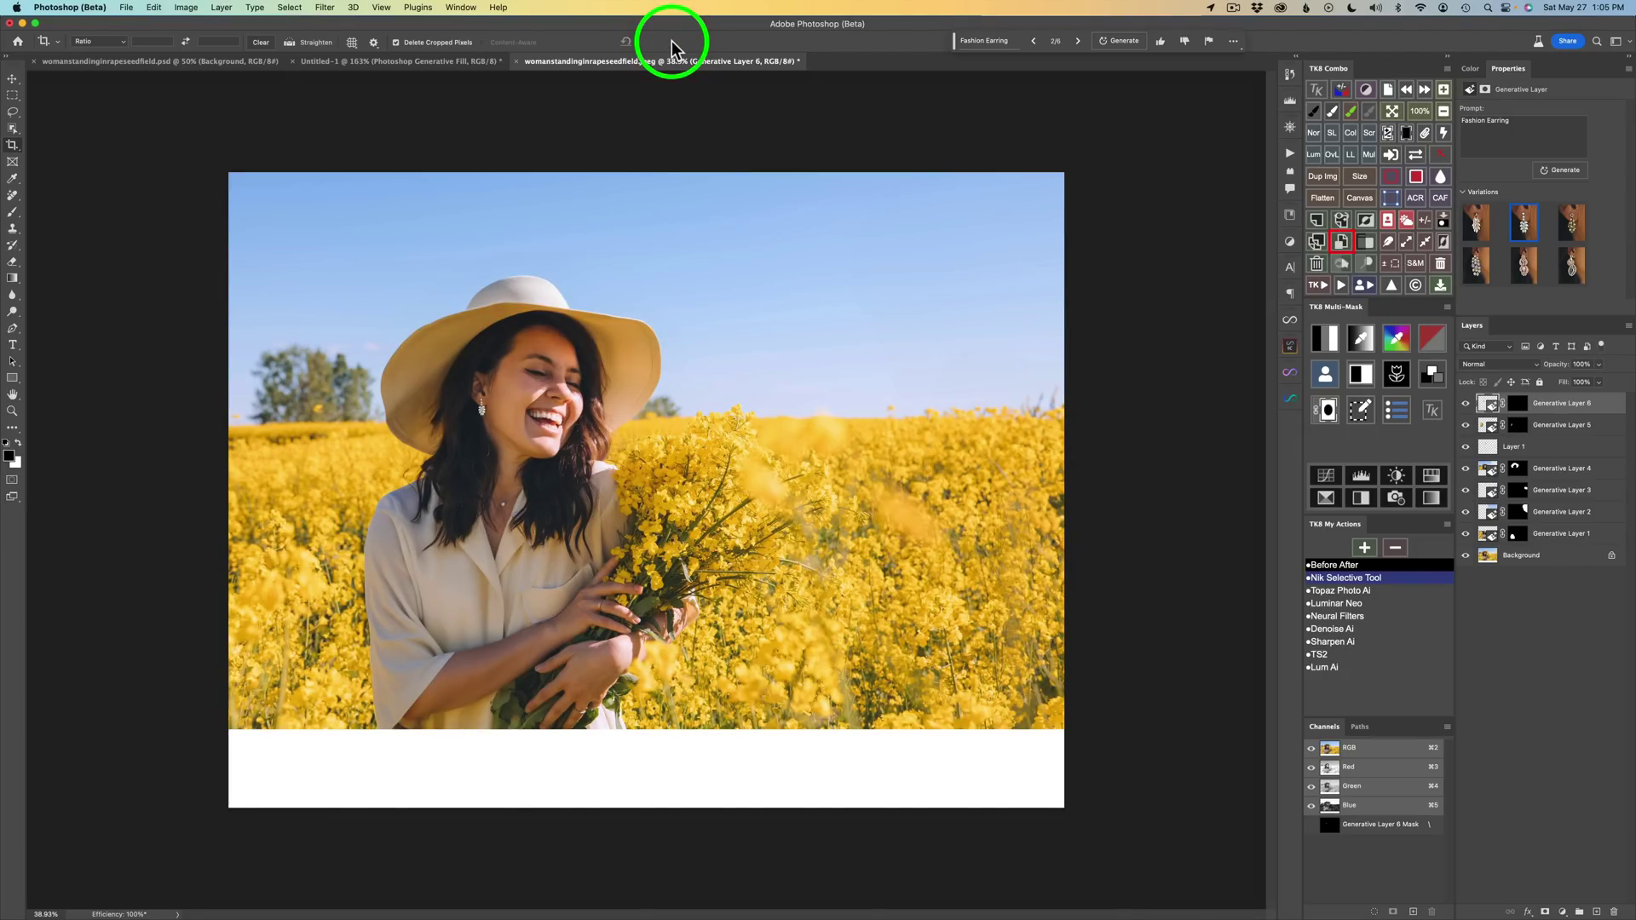
Select the blank strip below the photo with a slight overlap, run Generative Fill with an empty prompt, and choose the third variation.
key("m")
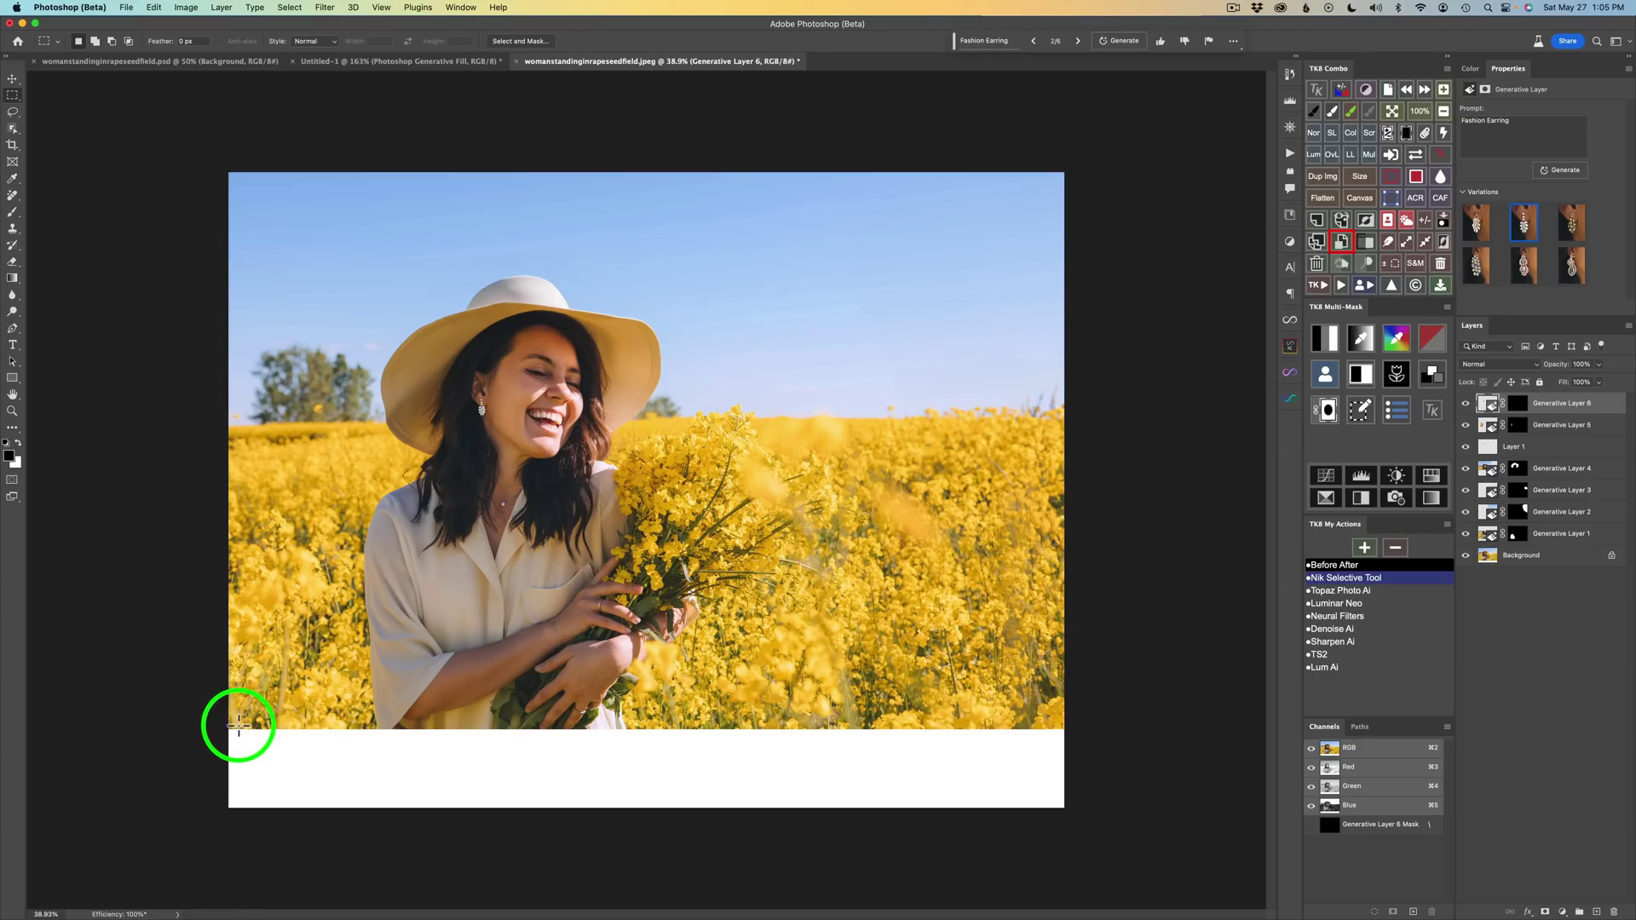
left_click_drag(217, 723, 1069, 842)
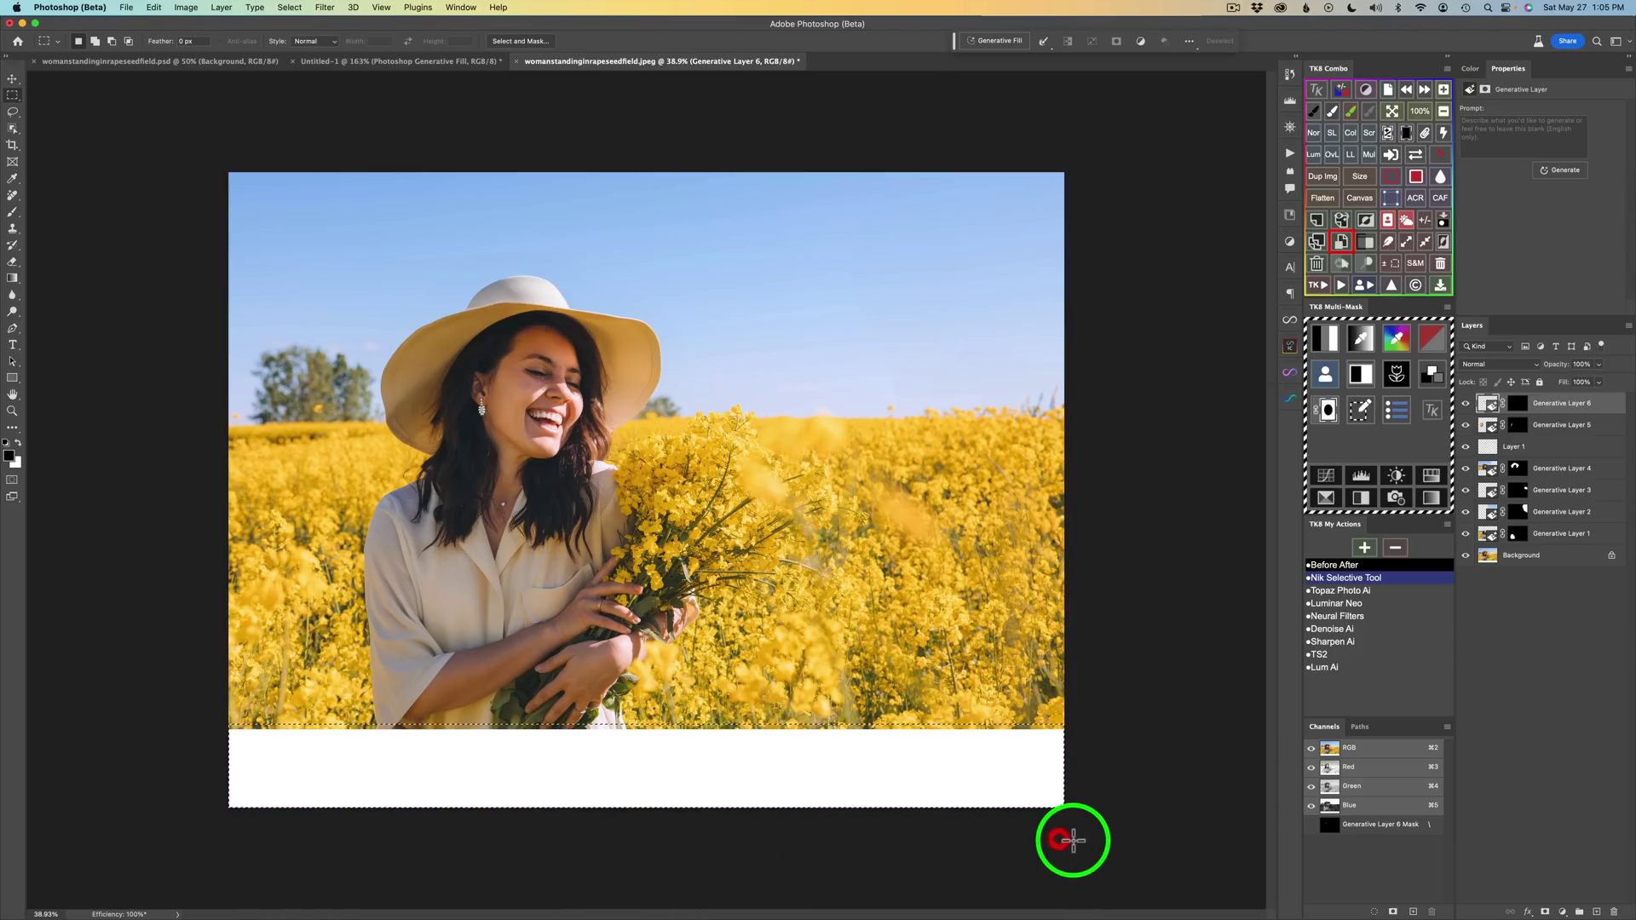
left_click(1014, 43)
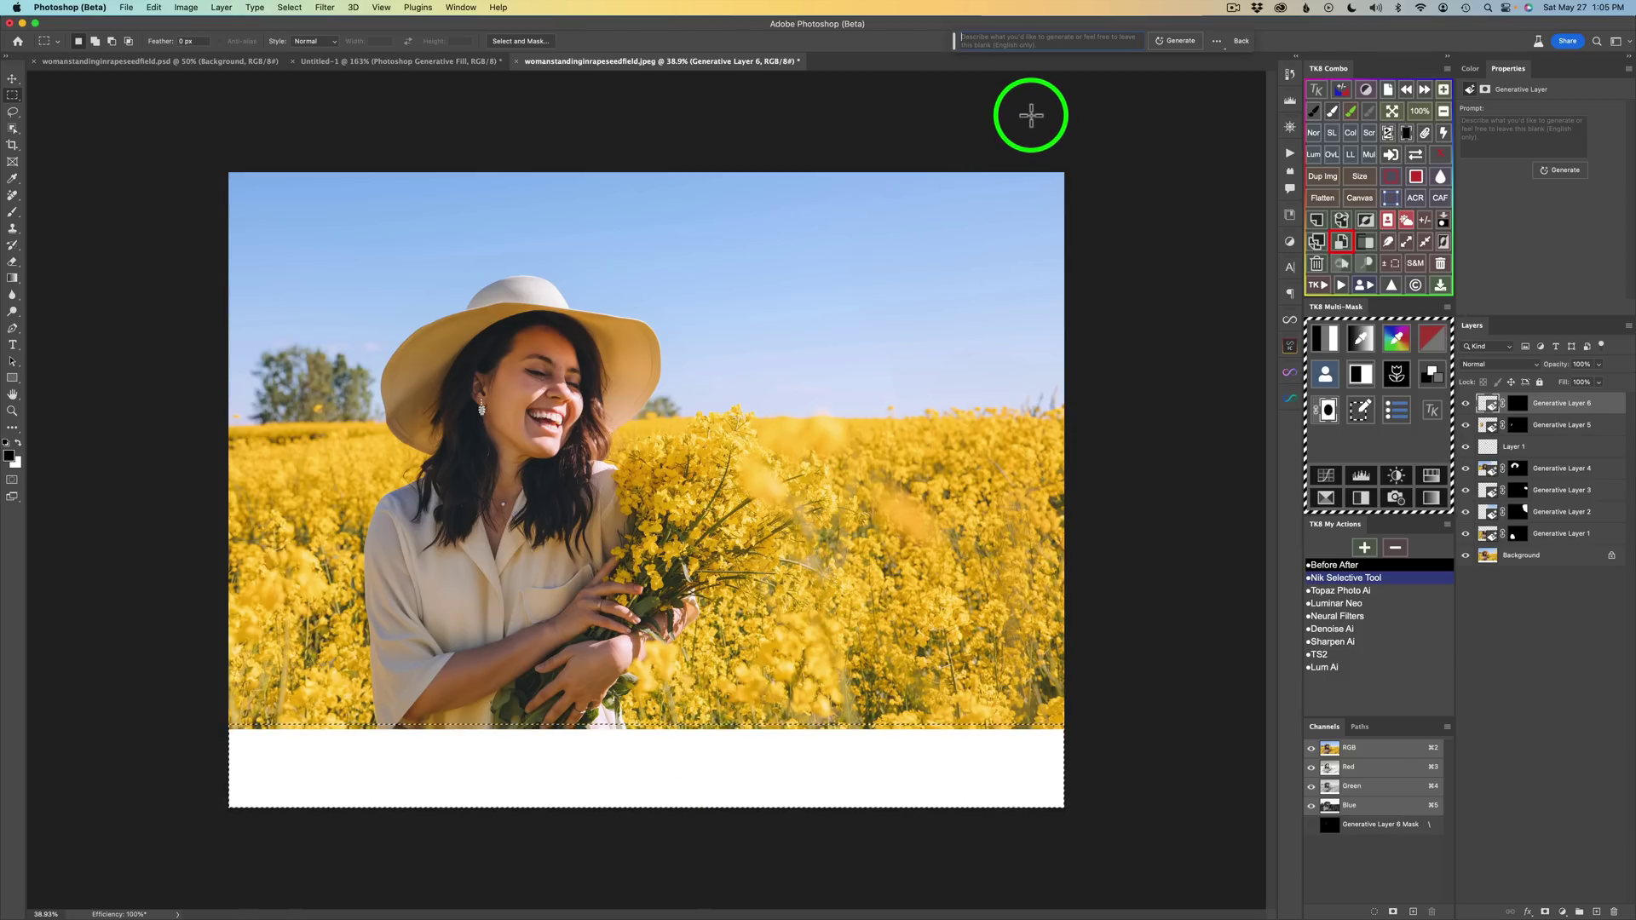
left_click(1175, 41)
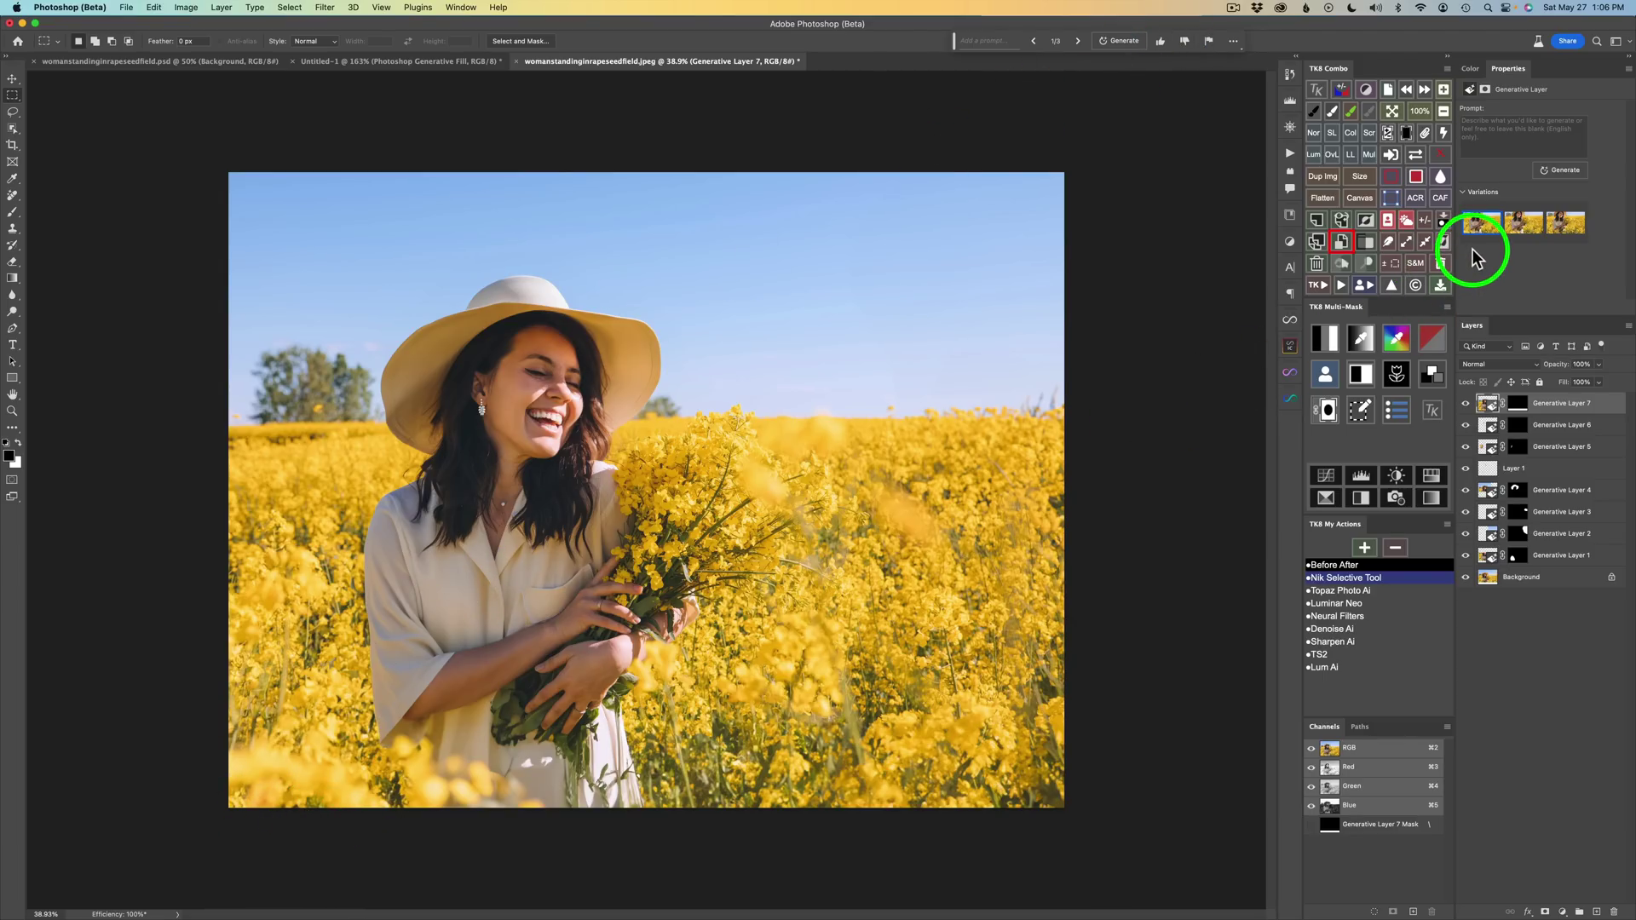
left_click(1521, 223)
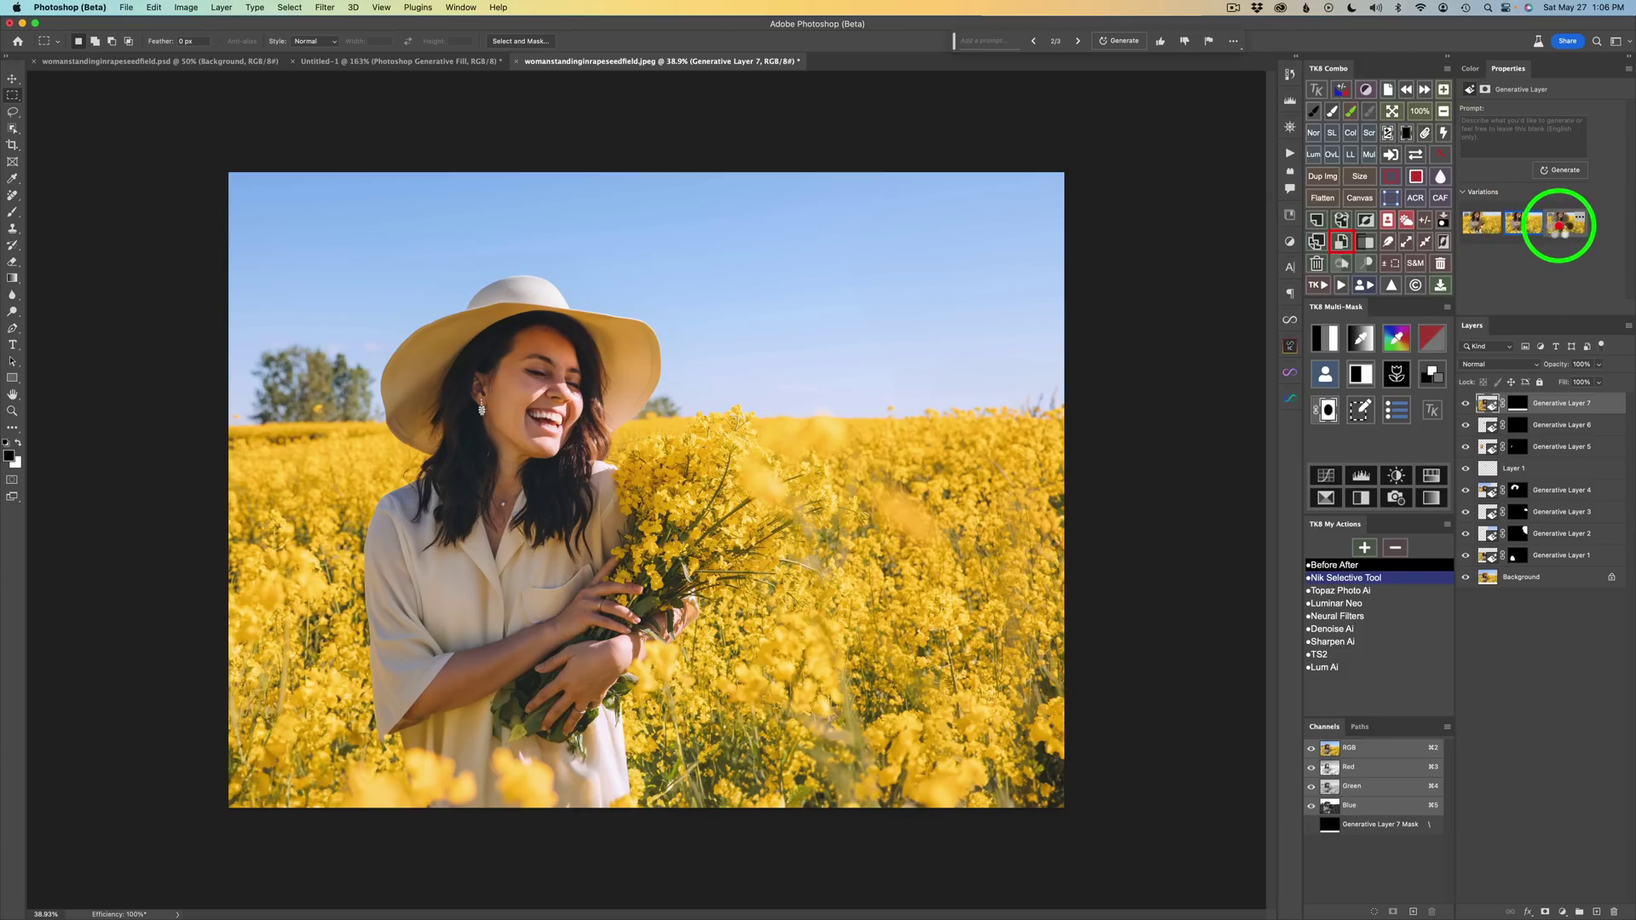
left_click(1560, 229)
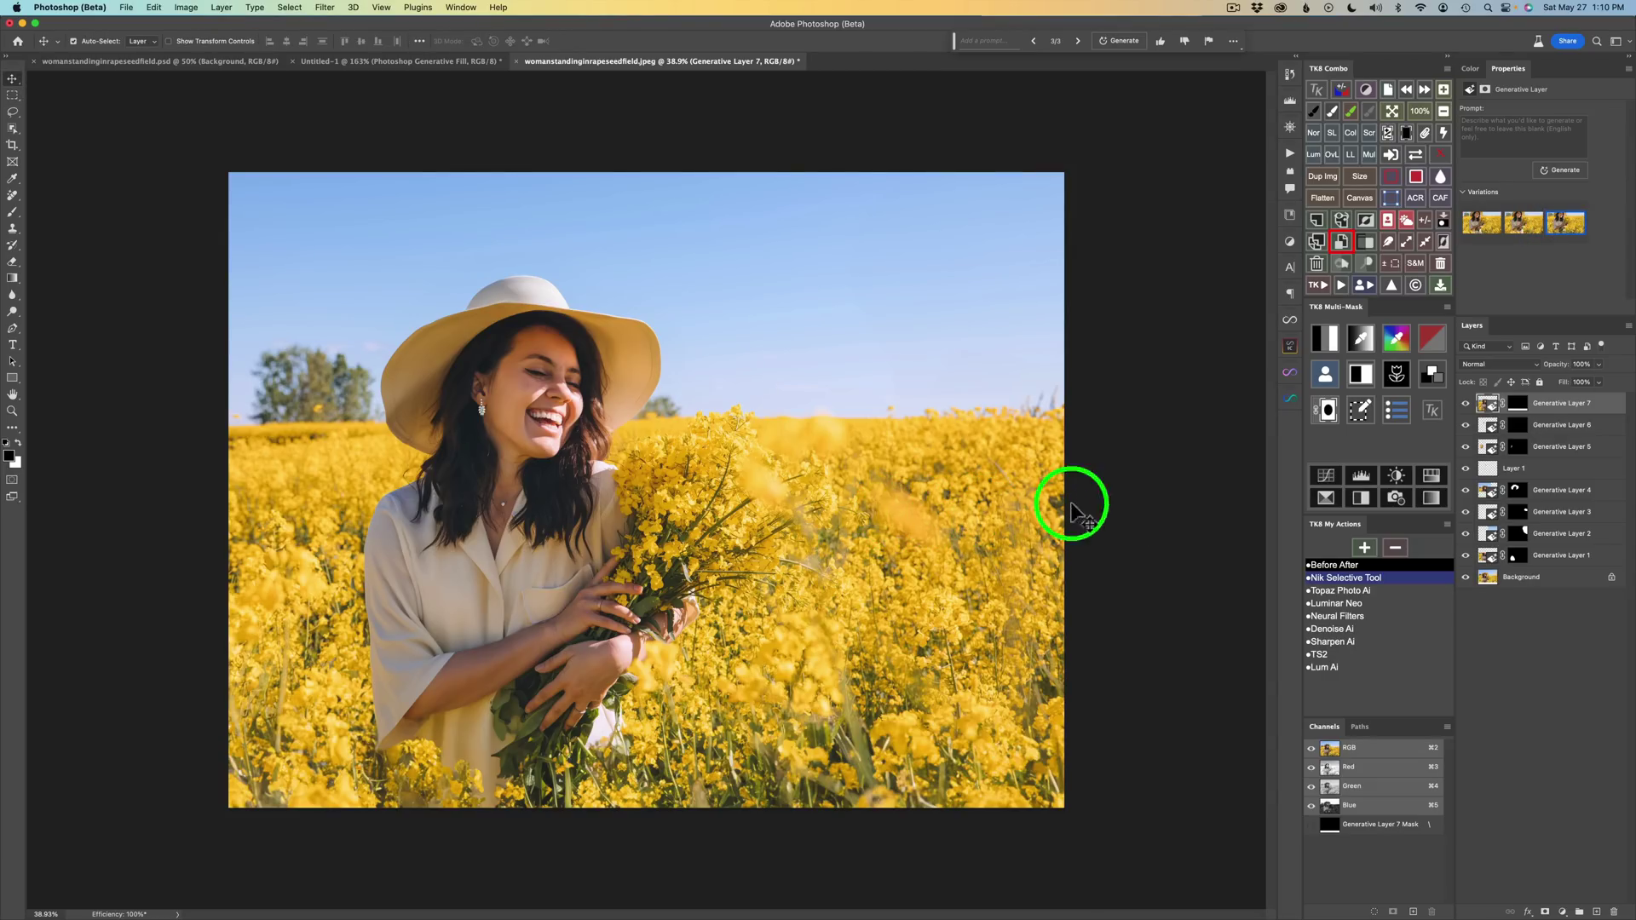
Extend the canvas with the Crop tool, adding a blank strip along the photo's right edge.
key("c")
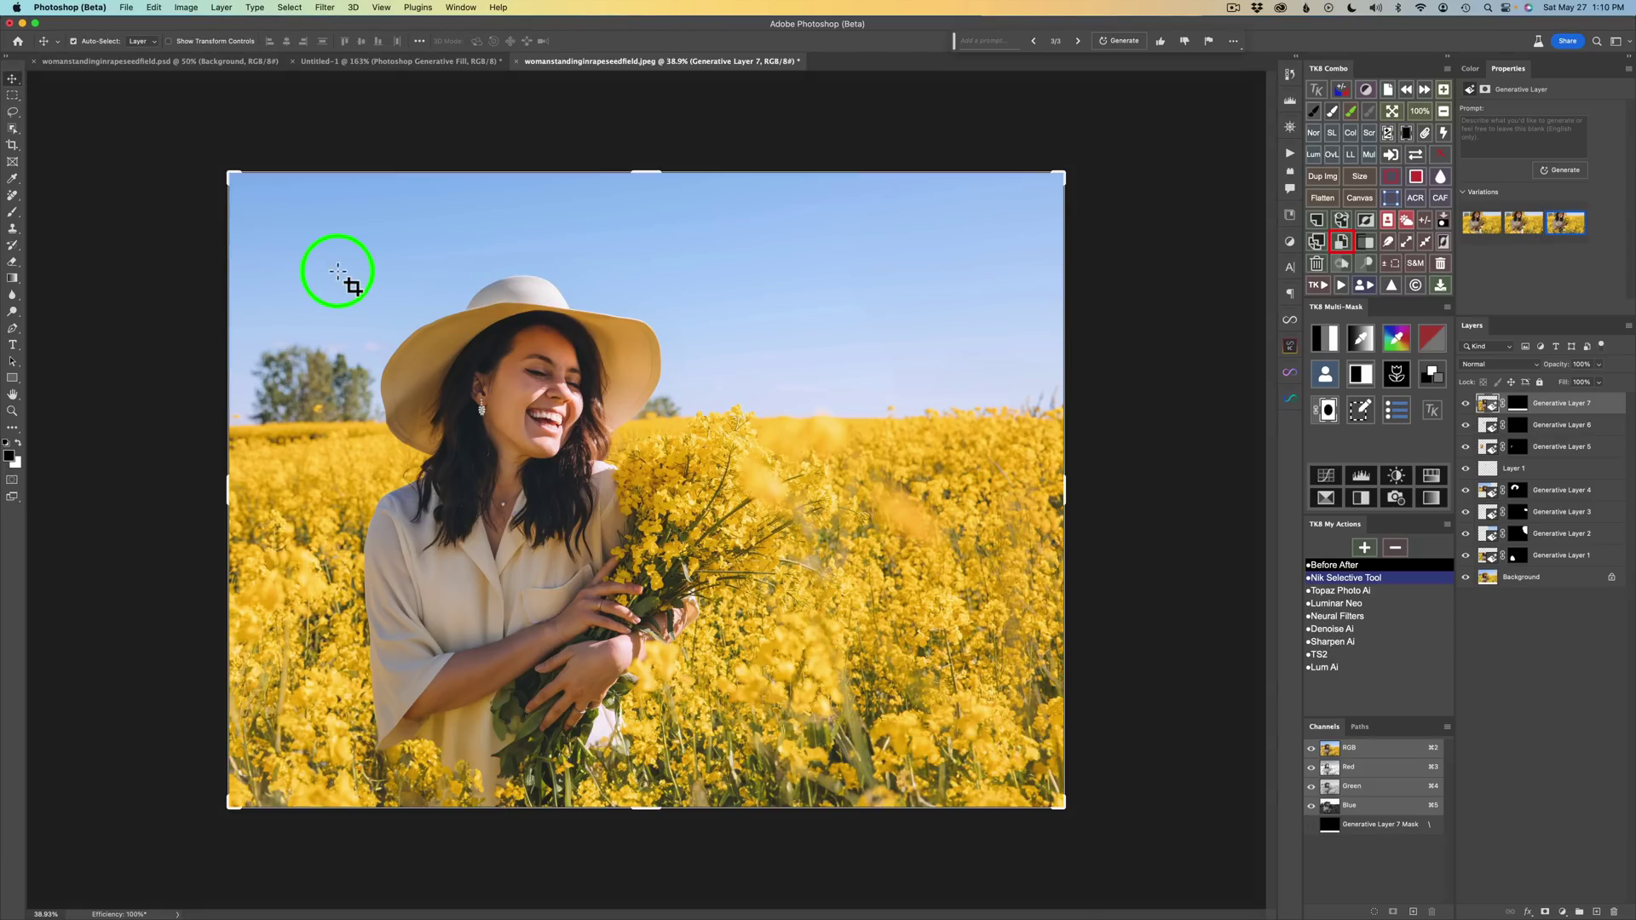
left_click_drag(1063, 483, 1113, 483)
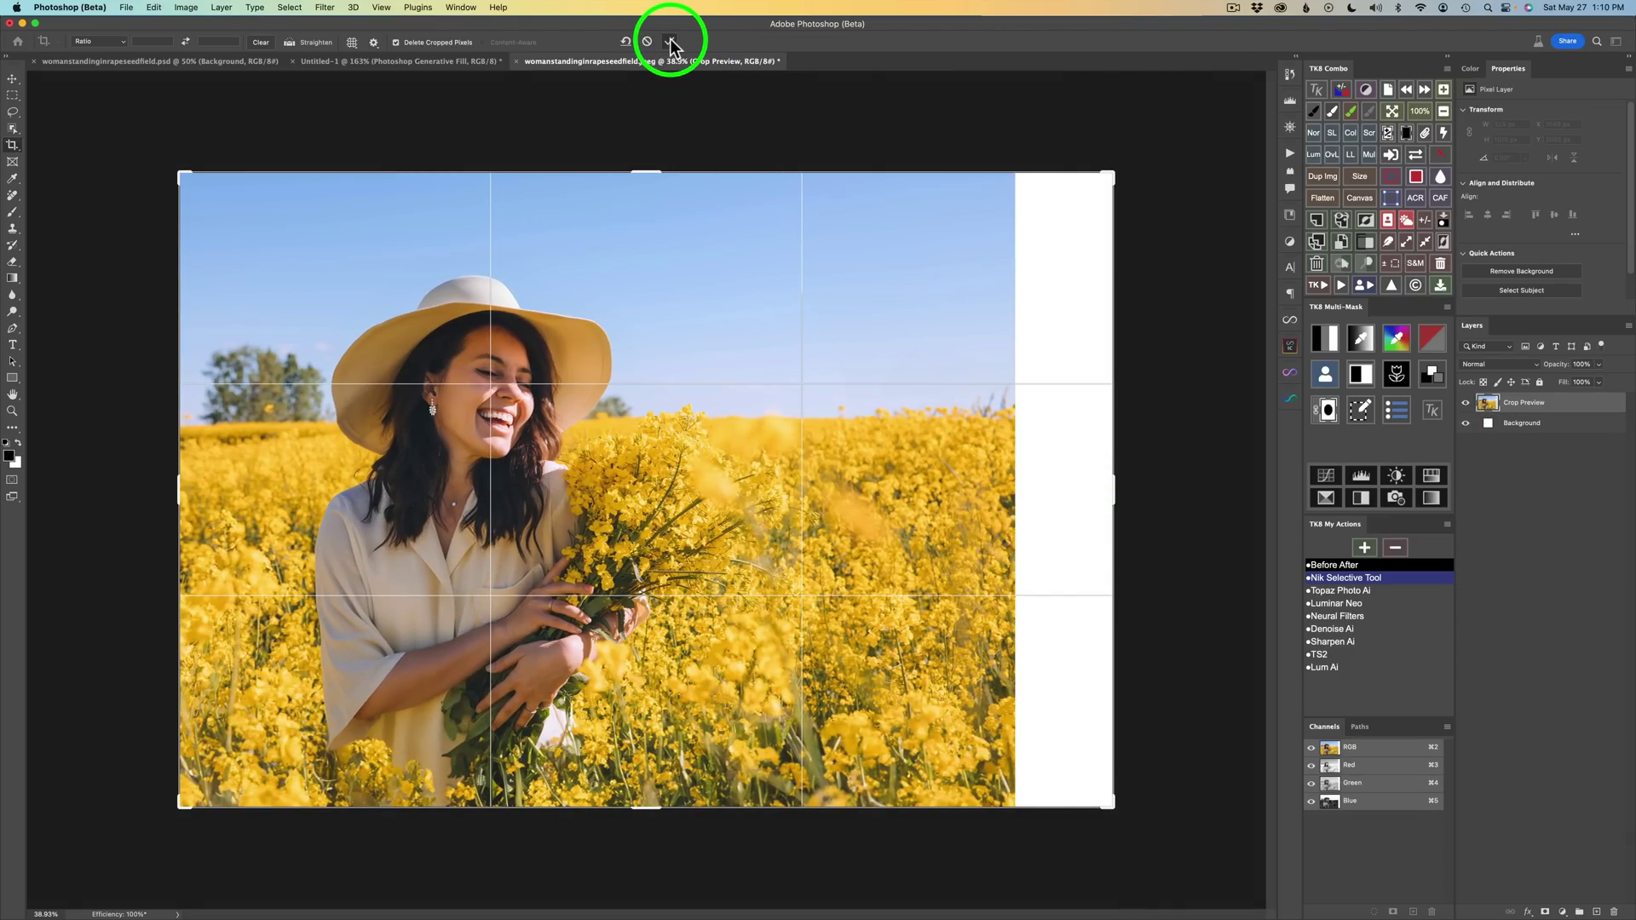
left_click(671, 45)
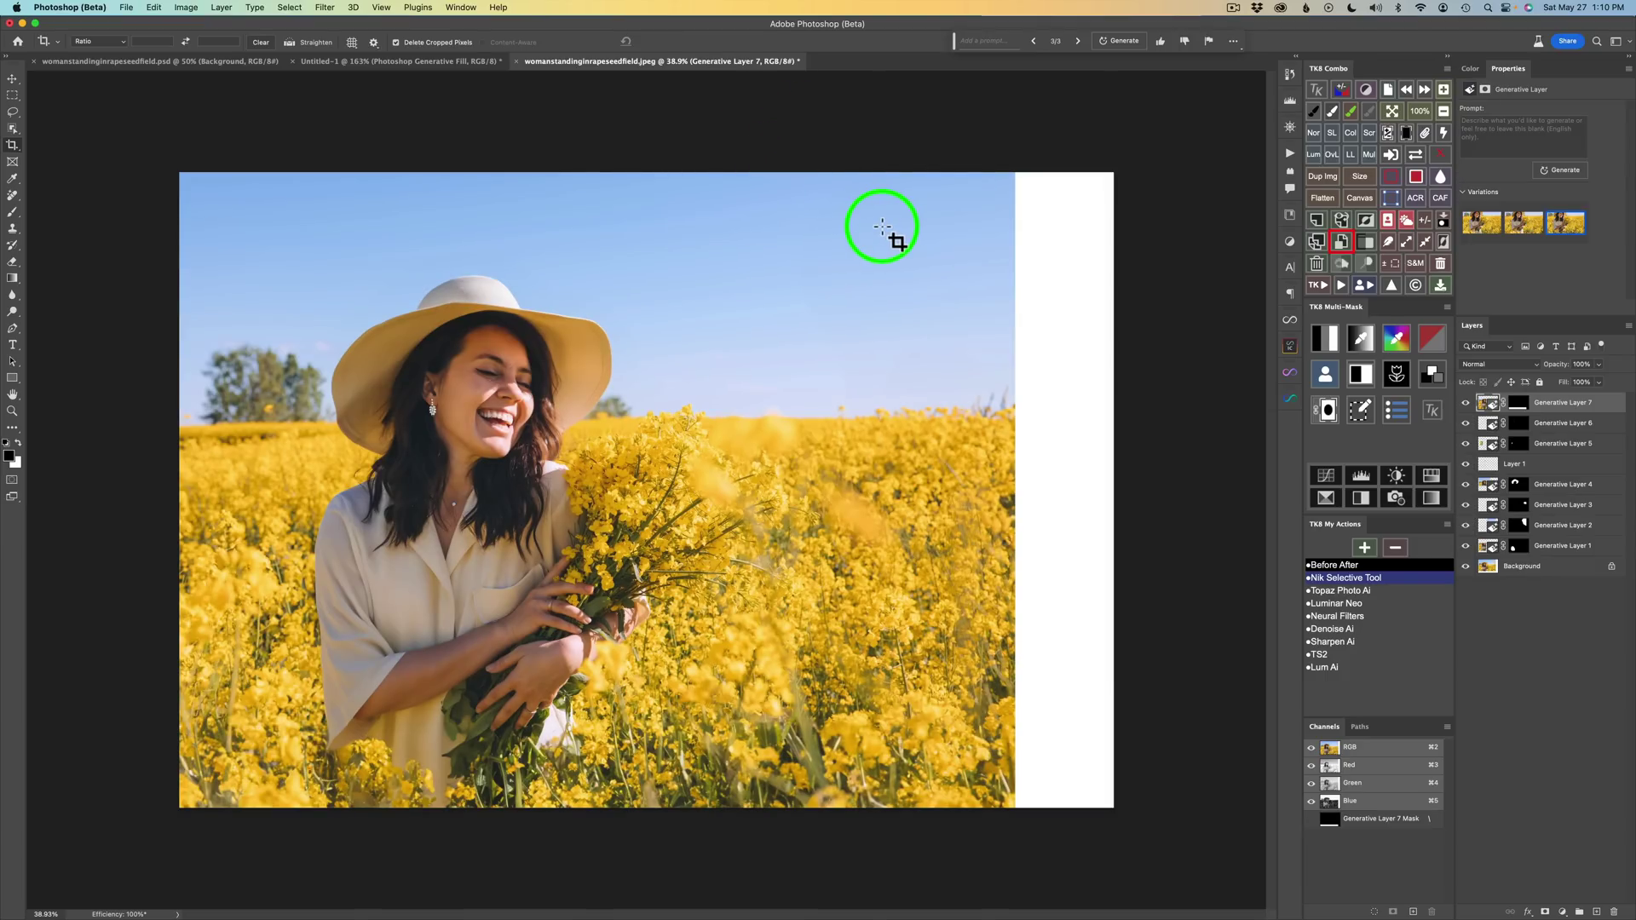
Select the blank right-hand strip with a slight overlap, run Generative Fill with an empty prompt, compare the variations, and keep the first.
key("m")
left_click_drag(1136, 154, 1004, 833)
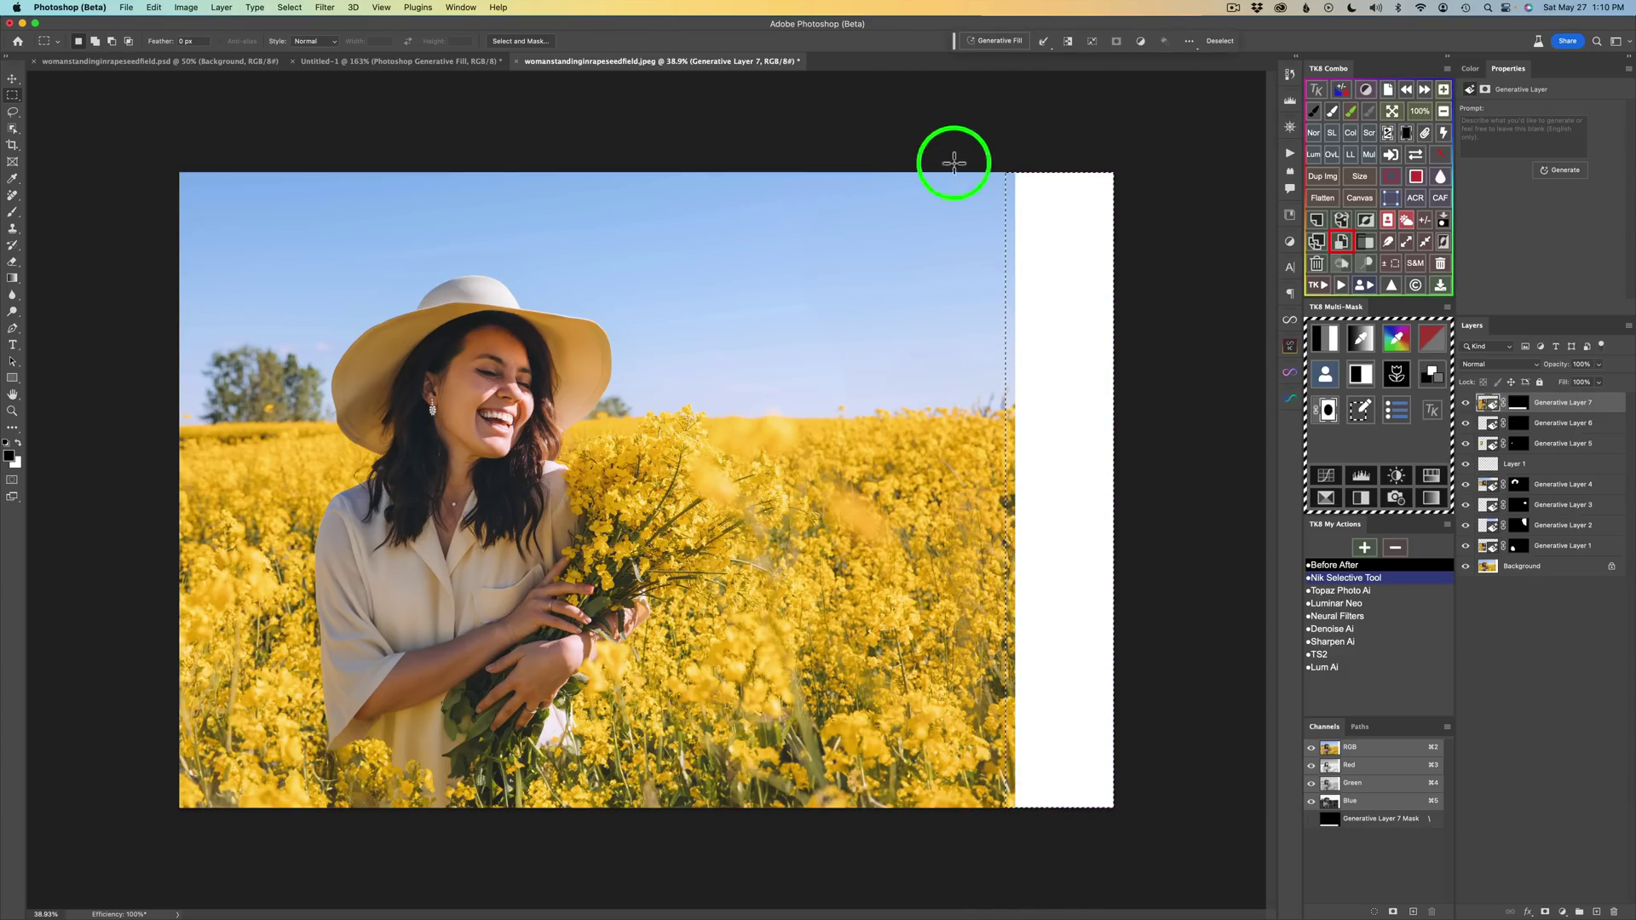
left_click(997, 41)
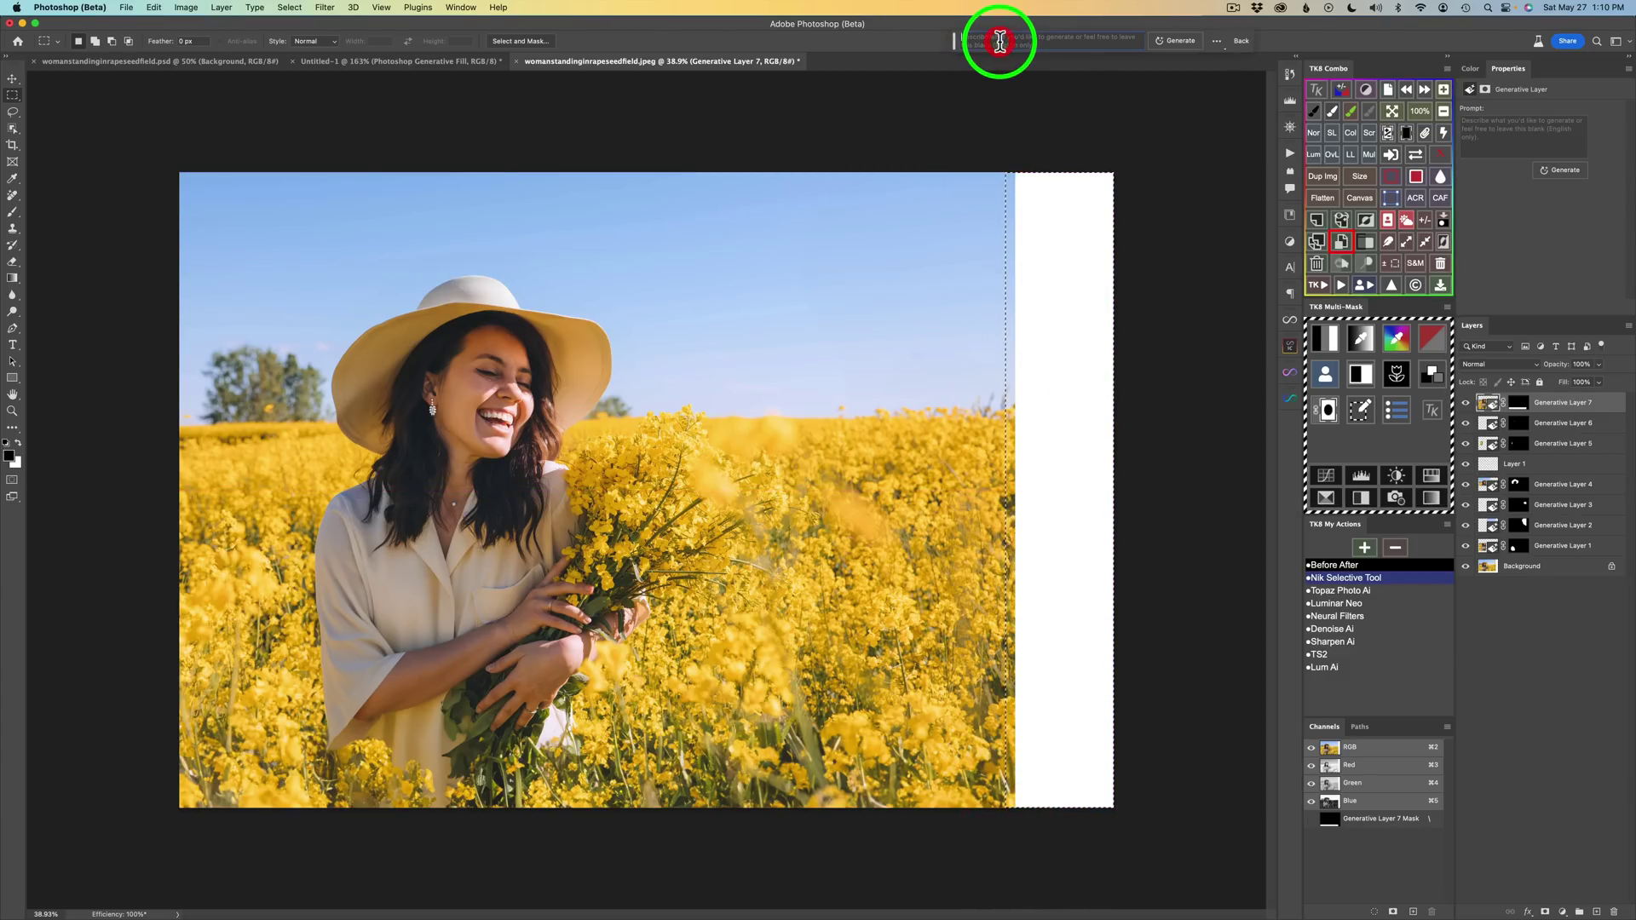
left_click(1188, 44)
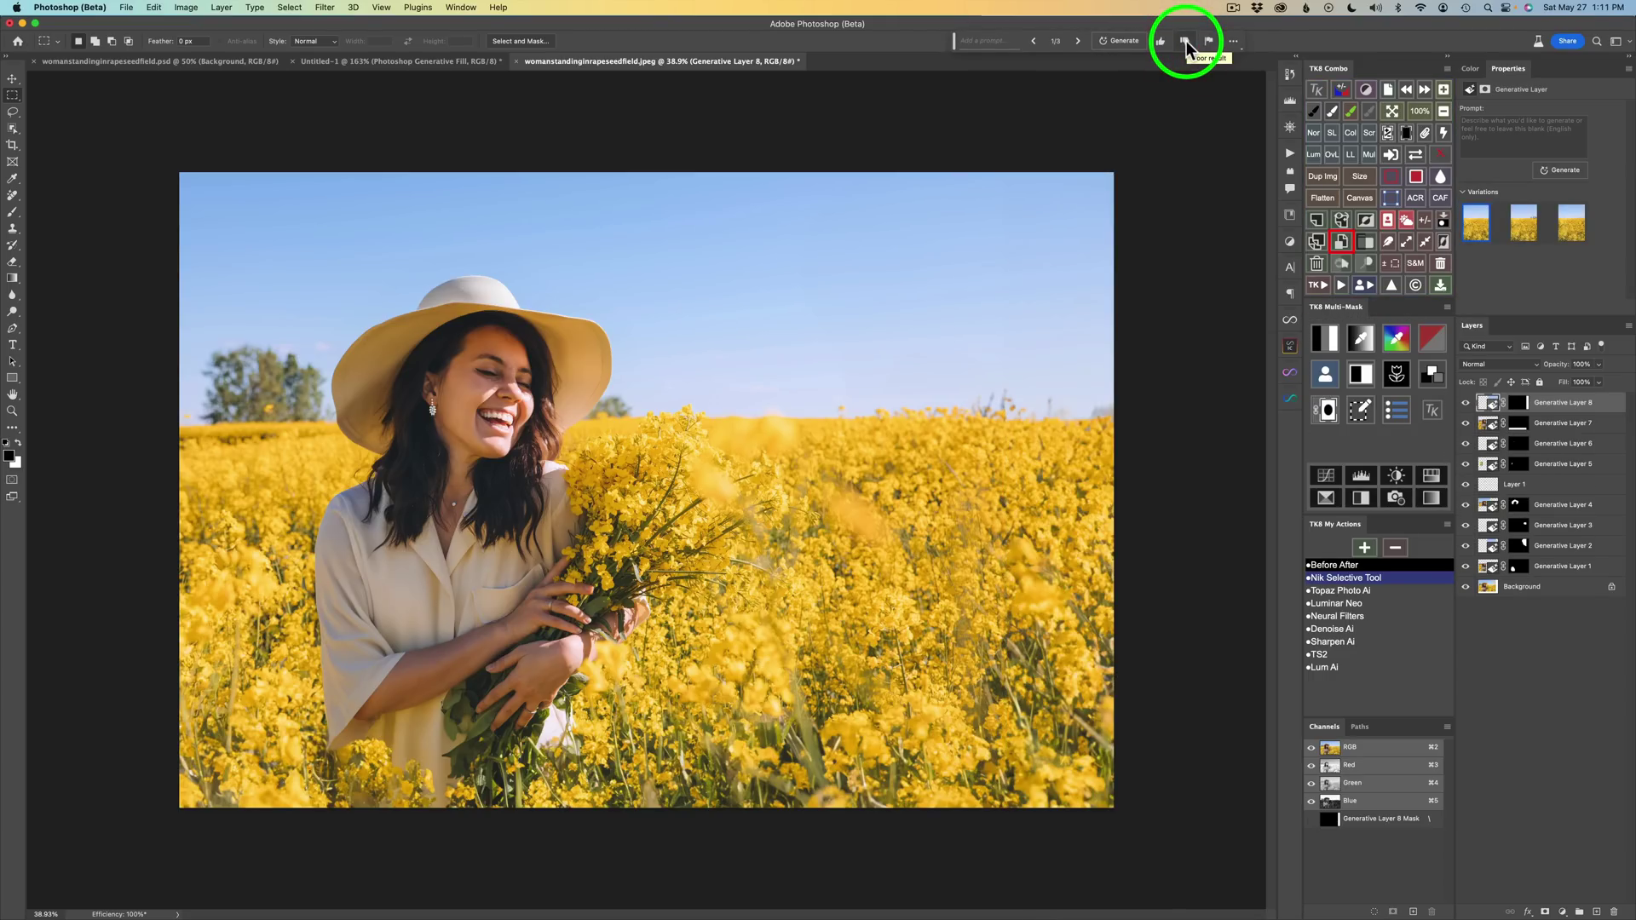
left_click(1527, 234)
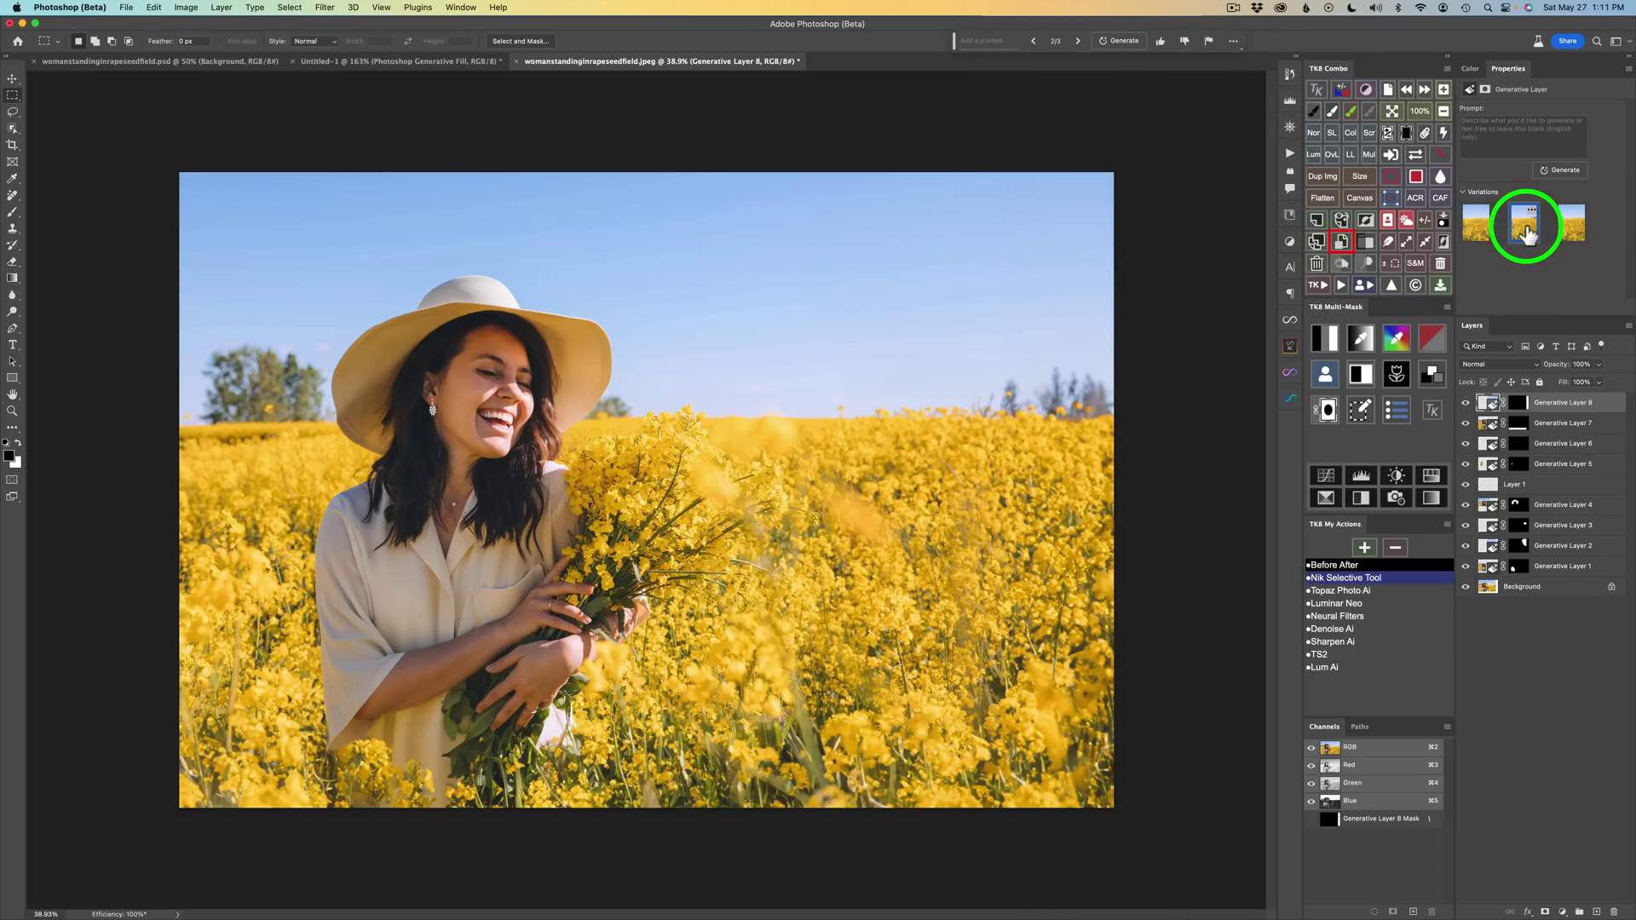
left_click(1570, 230)
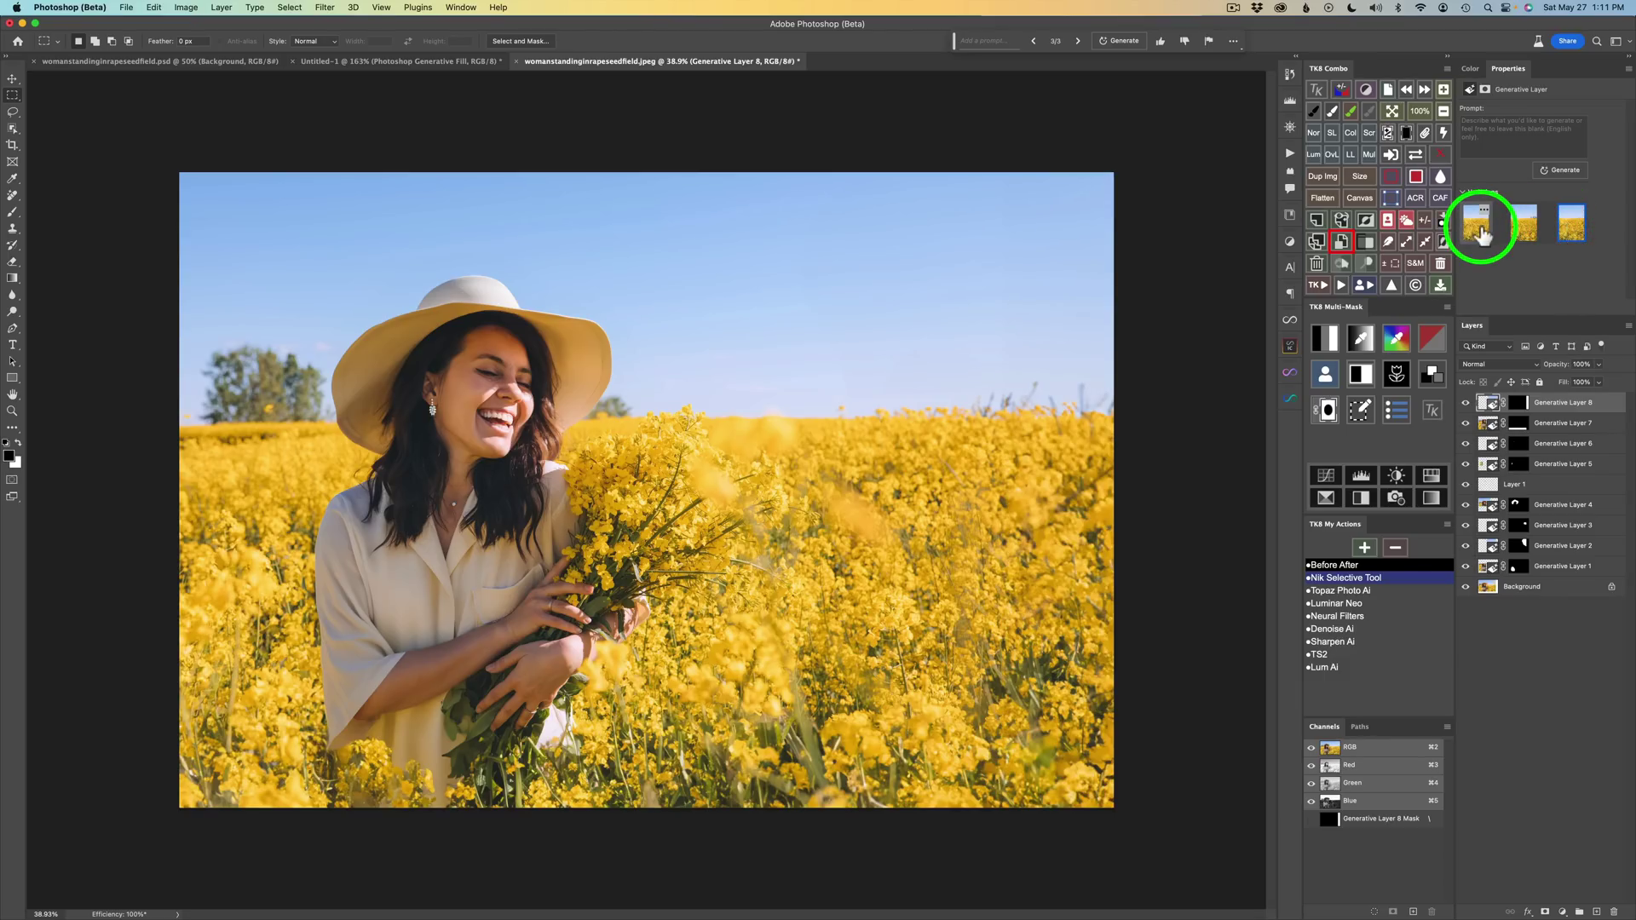
left_click(1479, 226)
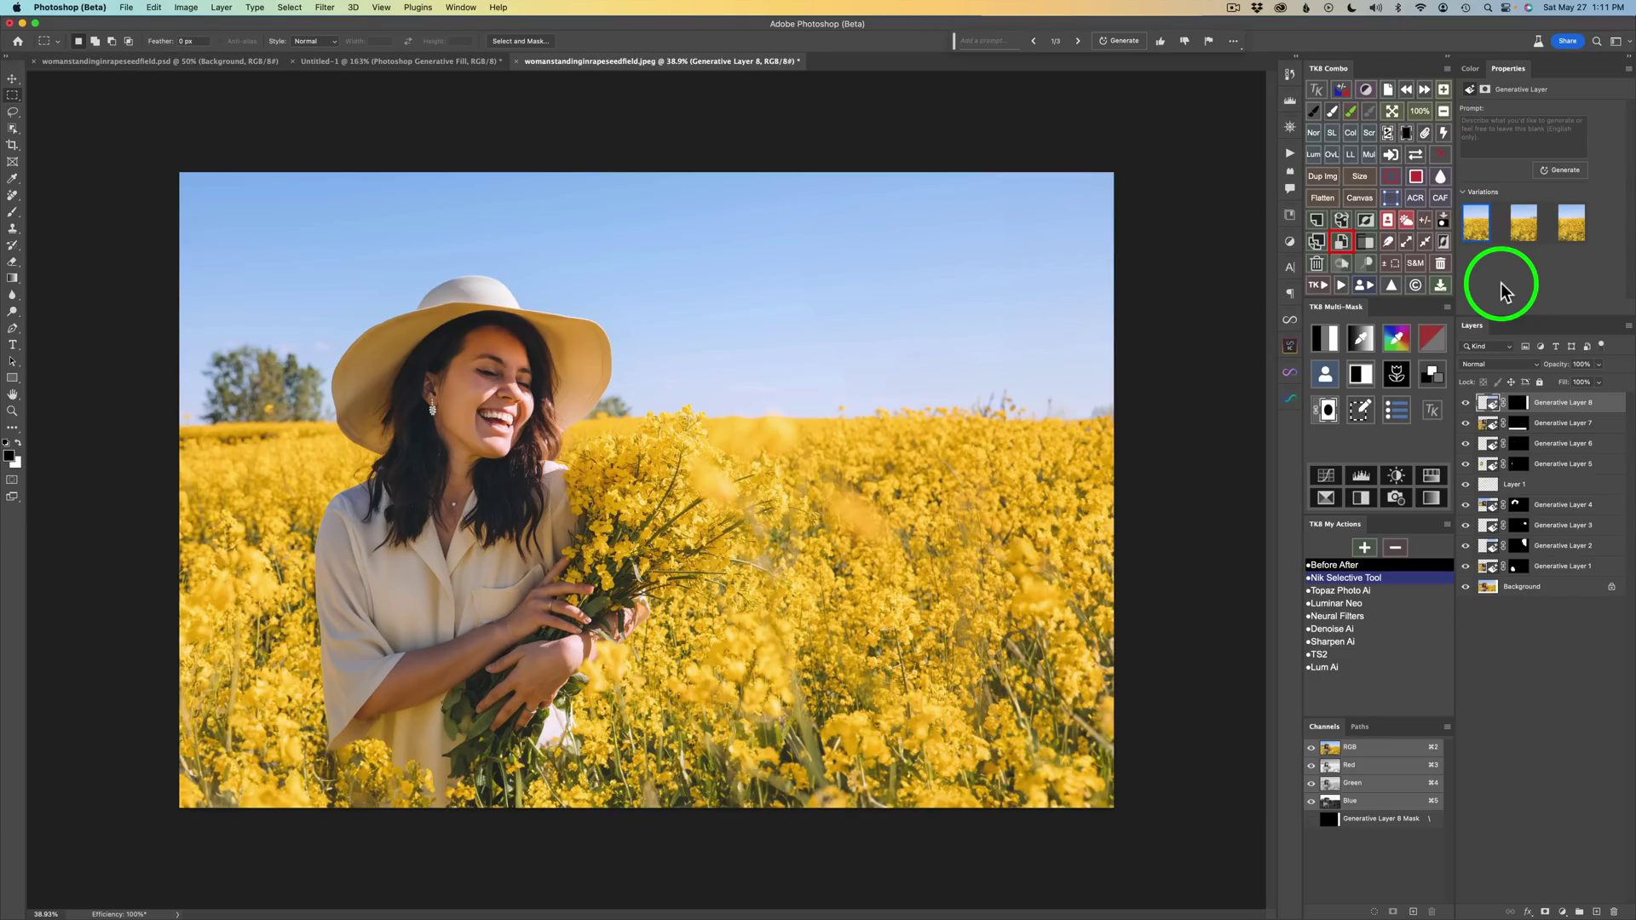
Lasso a band around the woman's wrist, run Generative Fill with the prompt "Fashion Bracelet", and choose the second variation.
key("l")
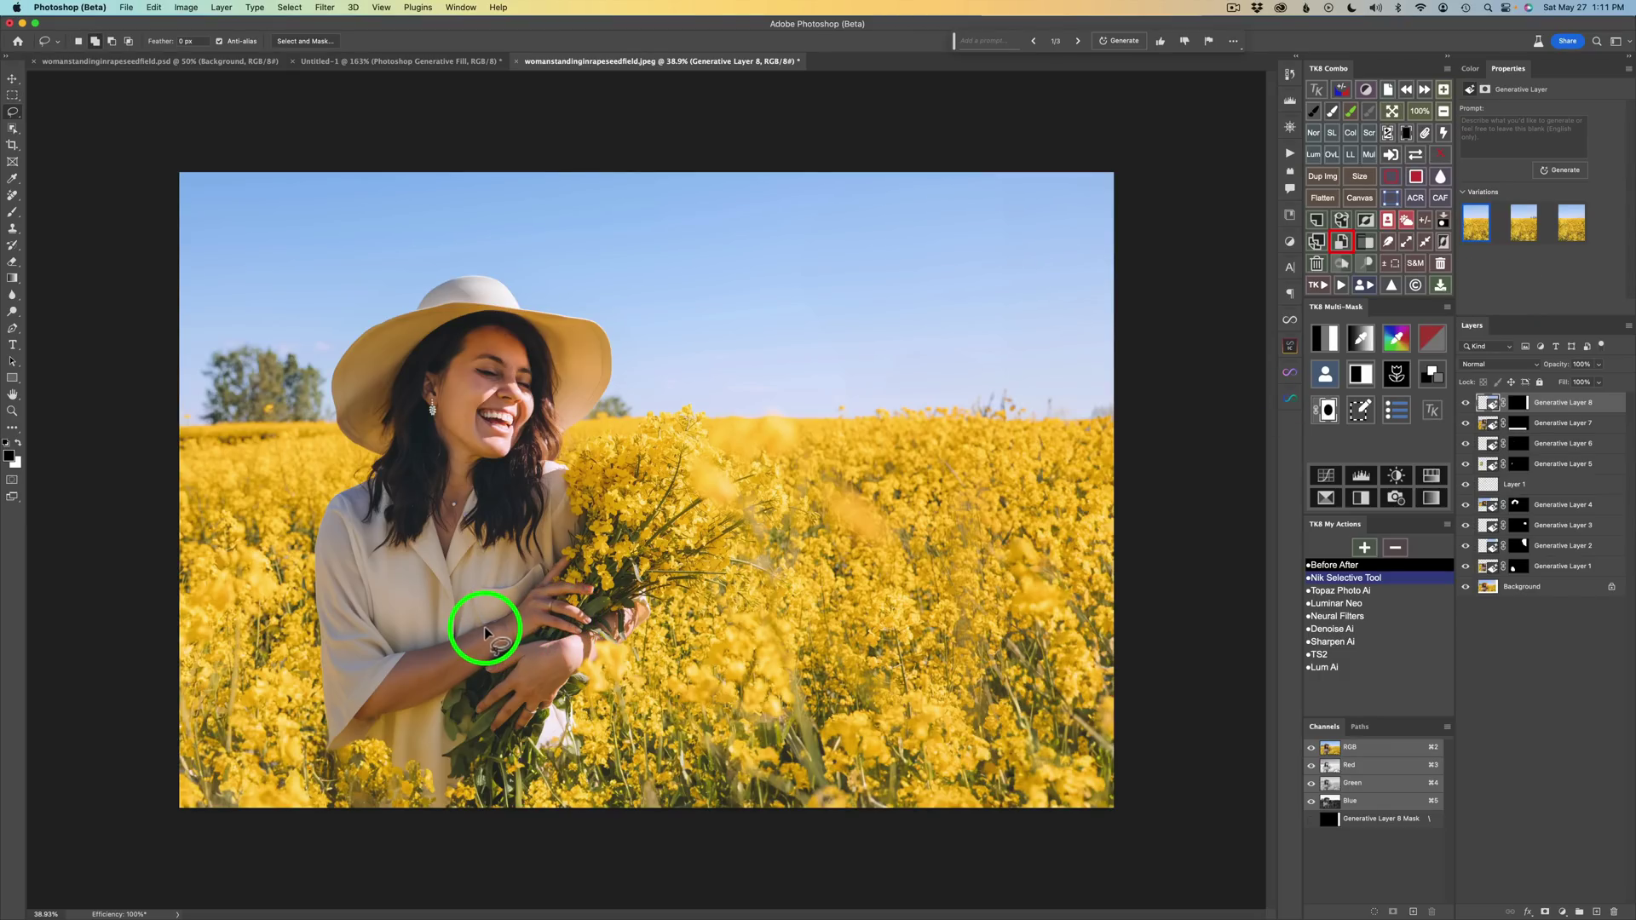
mouse_move(483, 630)
left_mouse_down()
mouse_move(505, 661)
mouse_move(497, 606)
mouse_move(487, 631)
left_mouse_up()
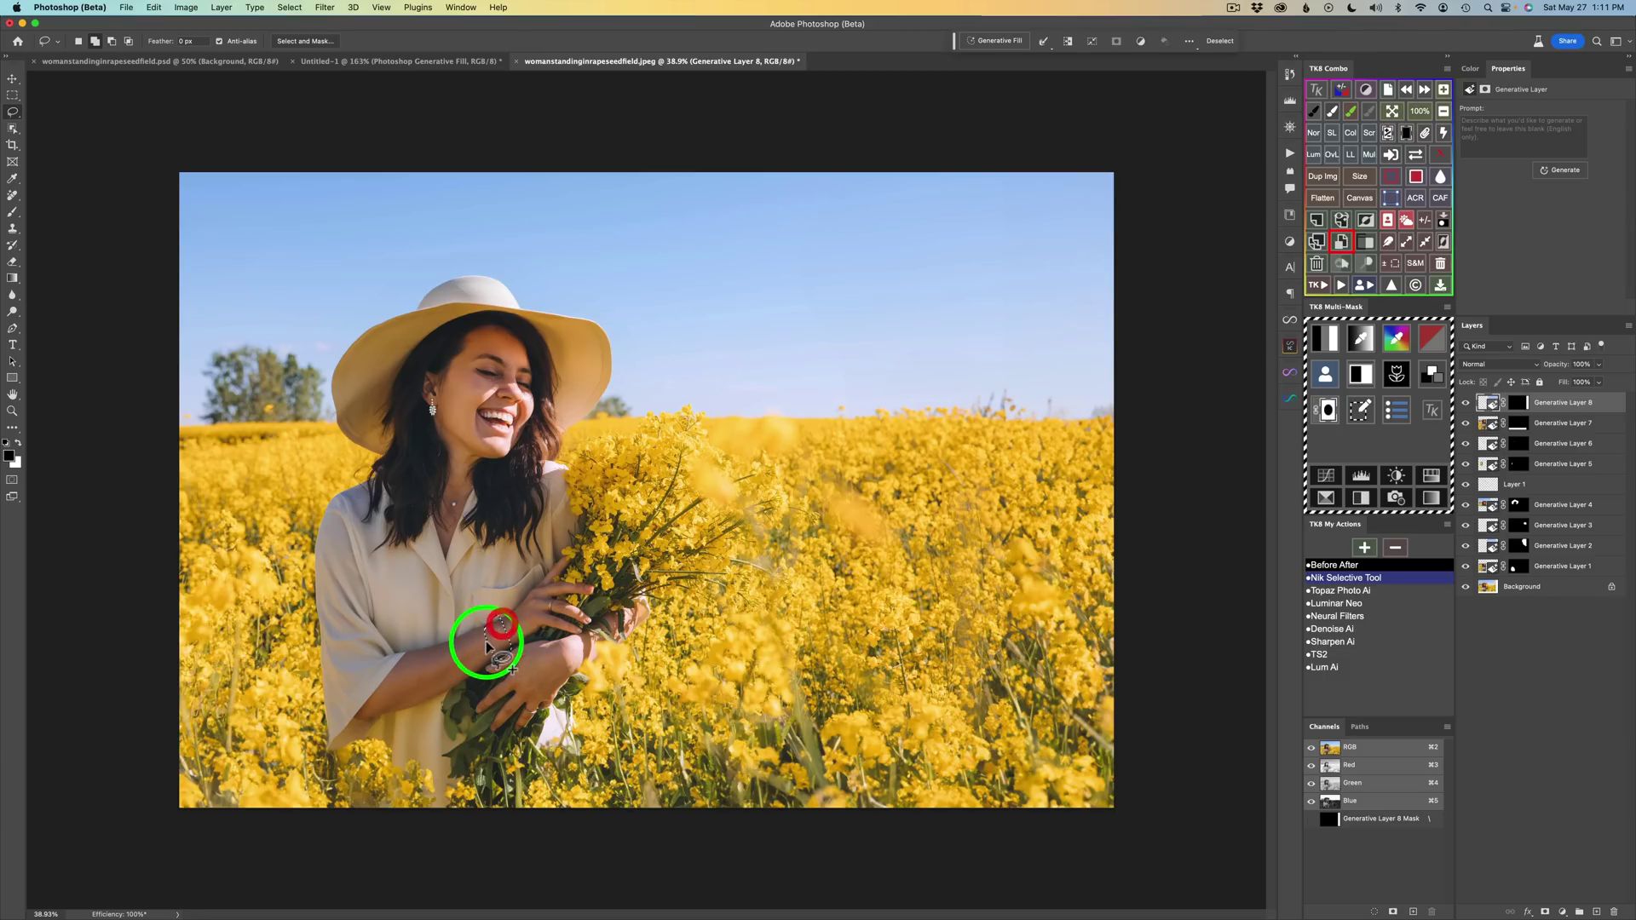
left_click(1003, 36)
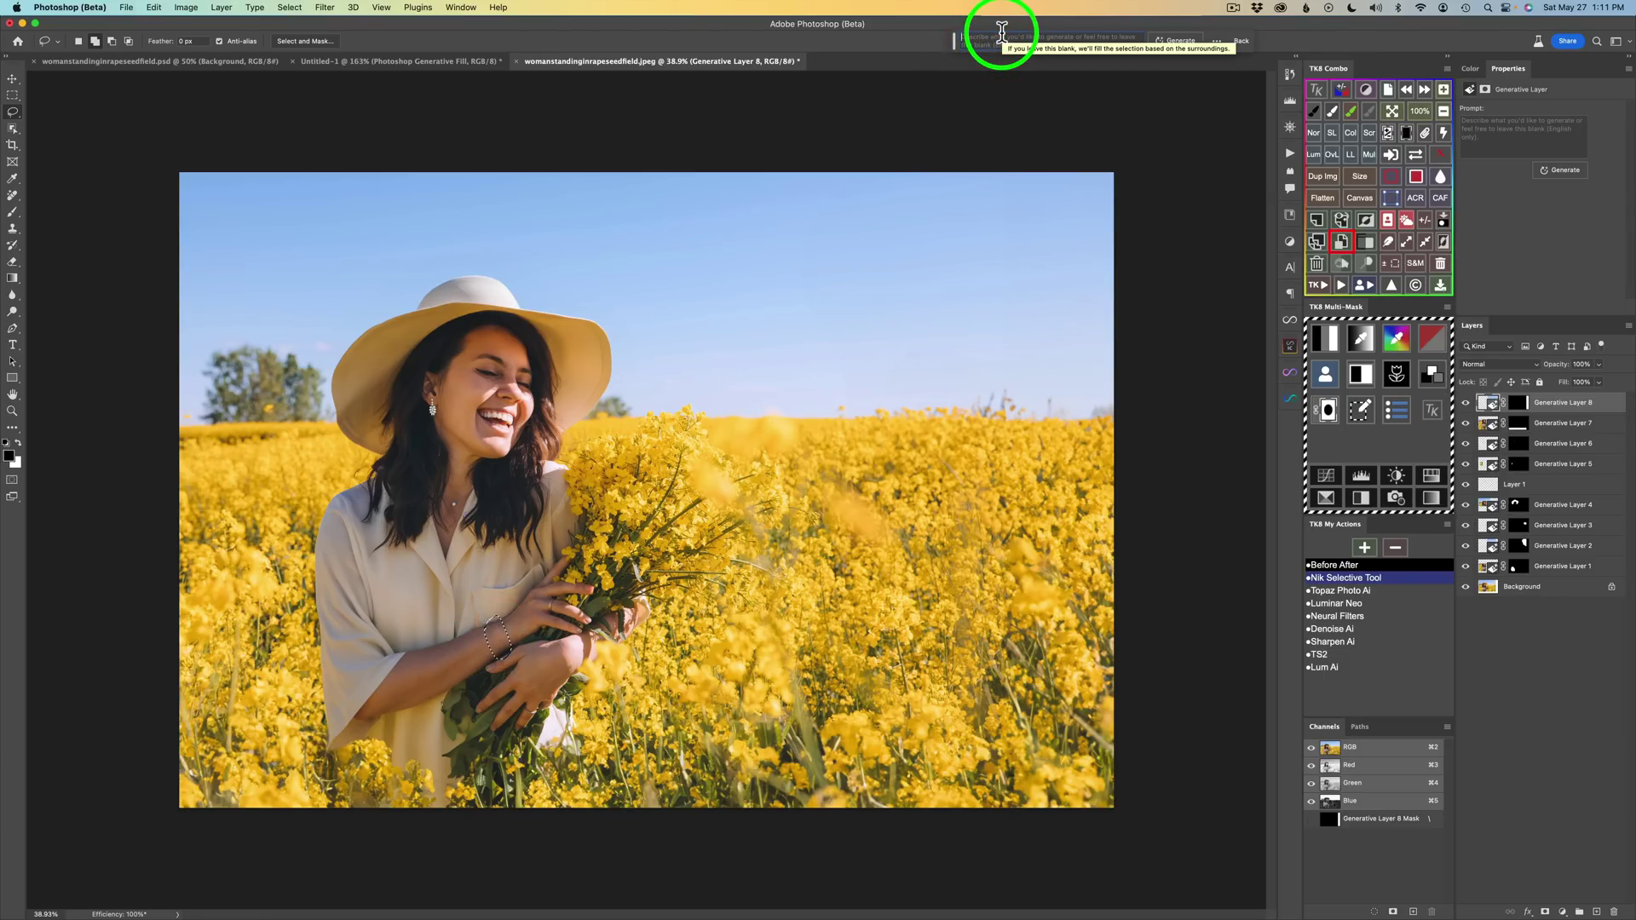
type("Fashion Bracelet")
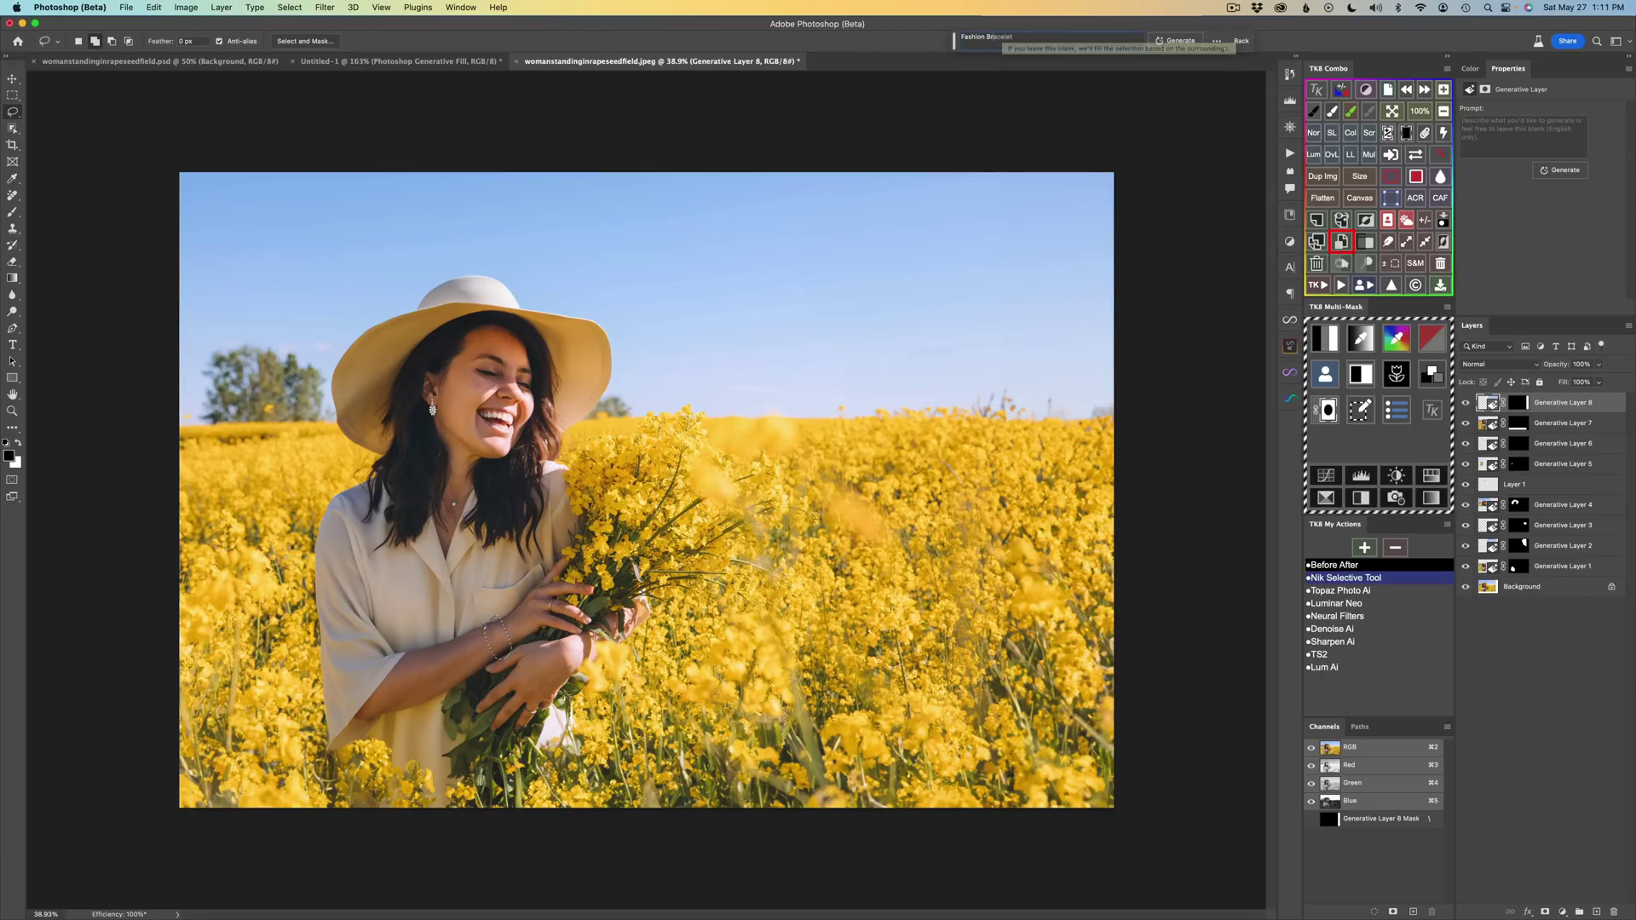
left_click(1176, 41)
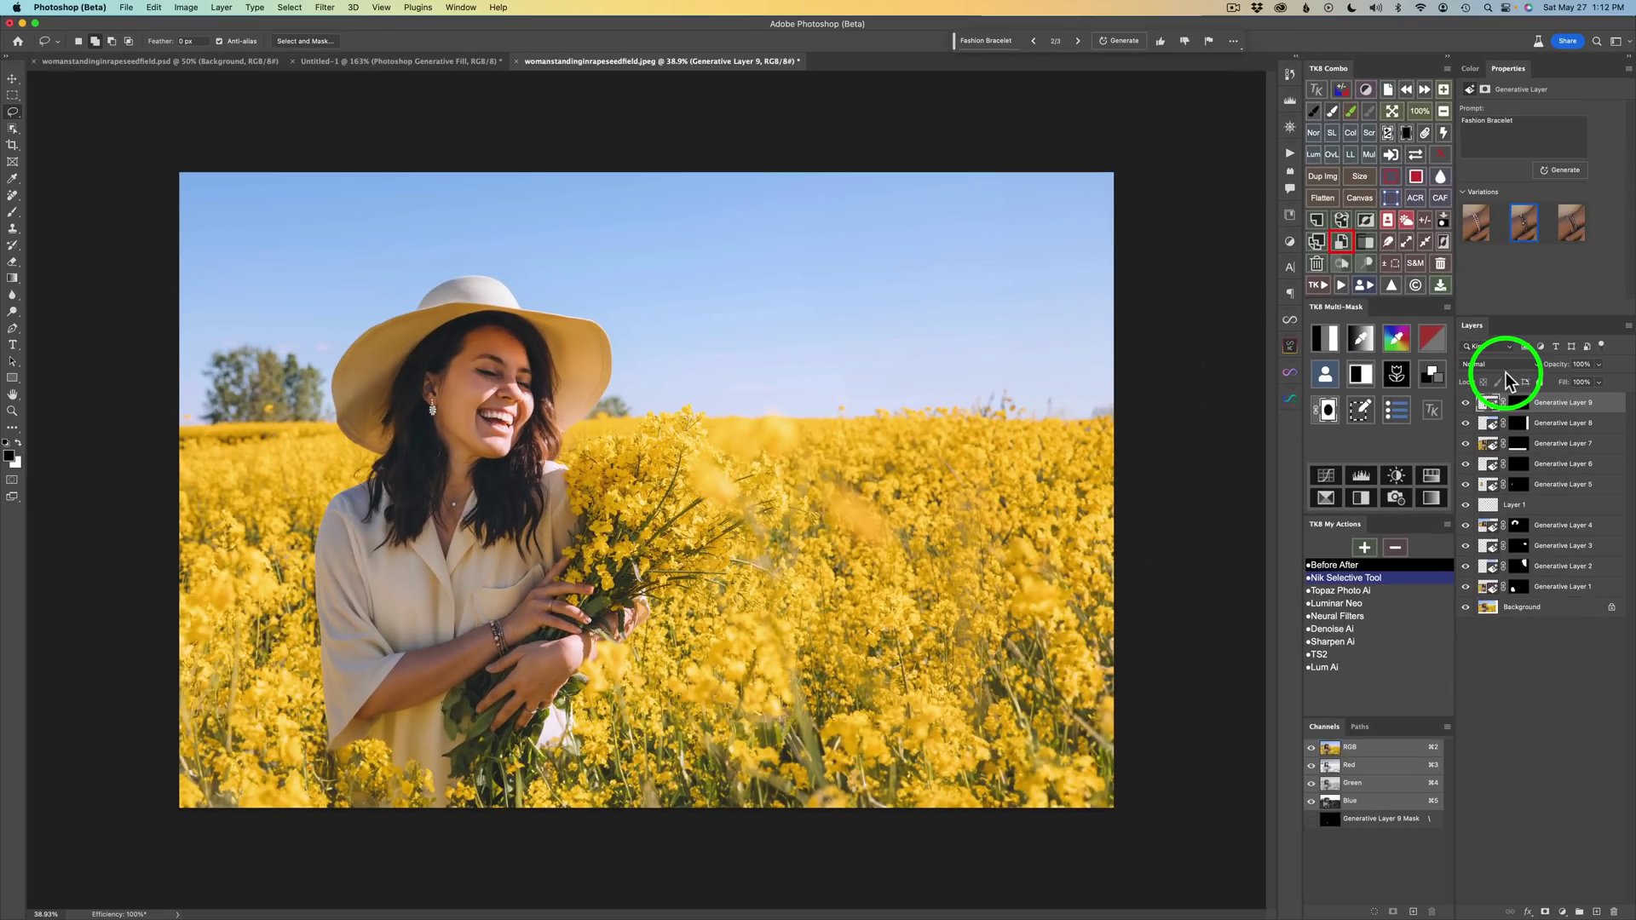
Compare the retouched photo with the original using the Before After action.
left_click(1345, 566)
left_click(1345, 568)
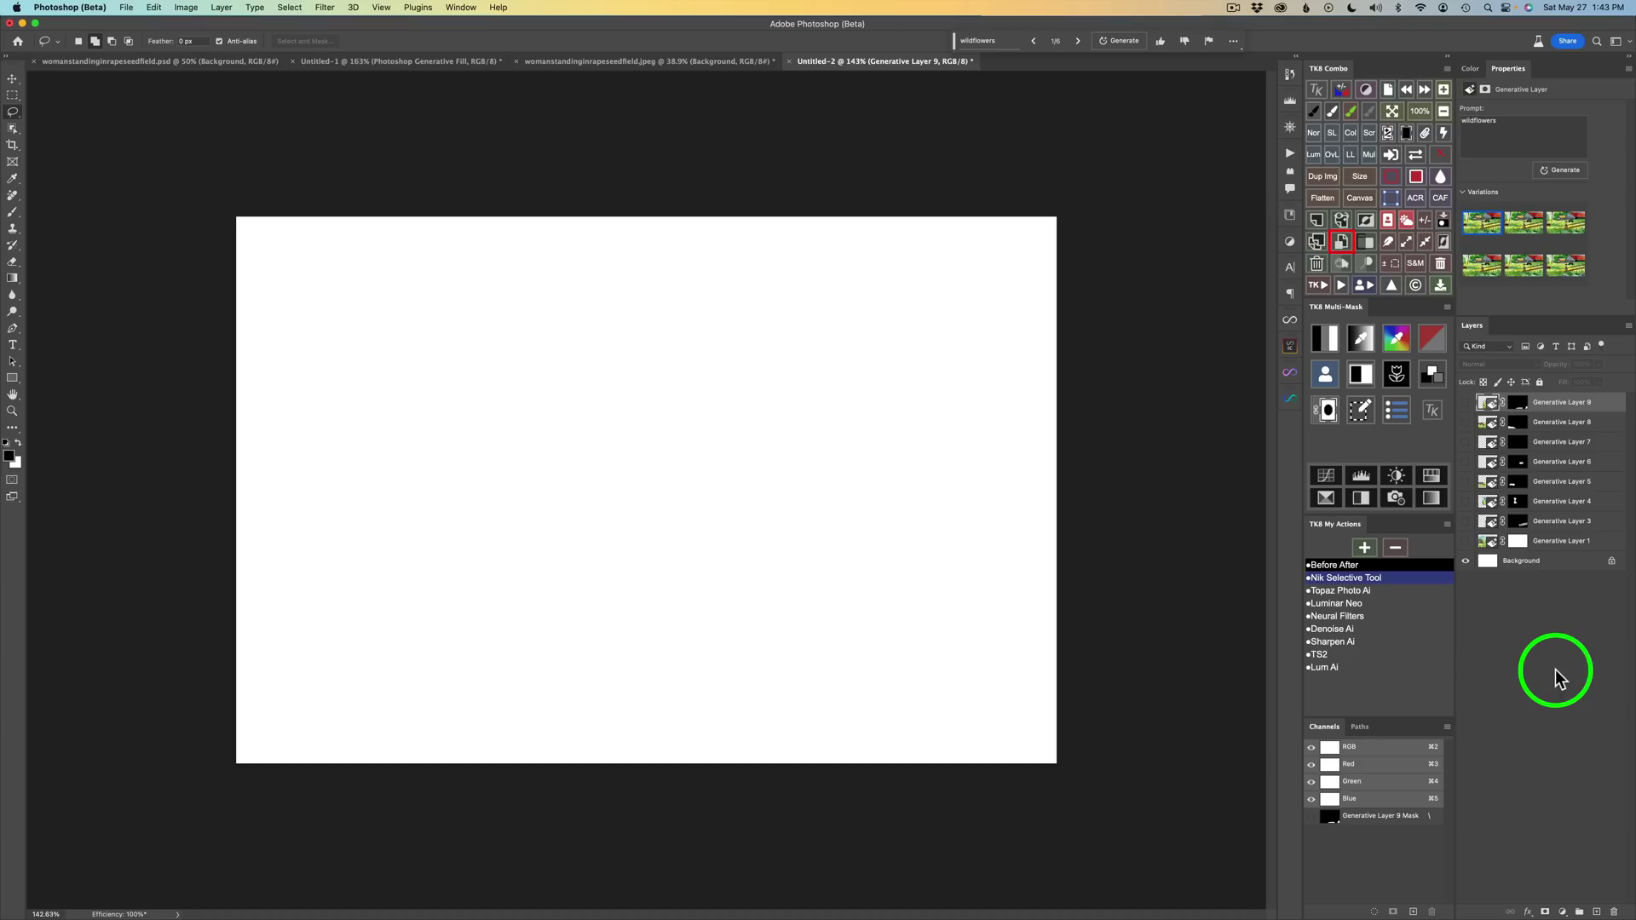
Show the watercolor farm base painting, Generative Layer 1, in the Untitled-2 document.
left_click(1465, 541)
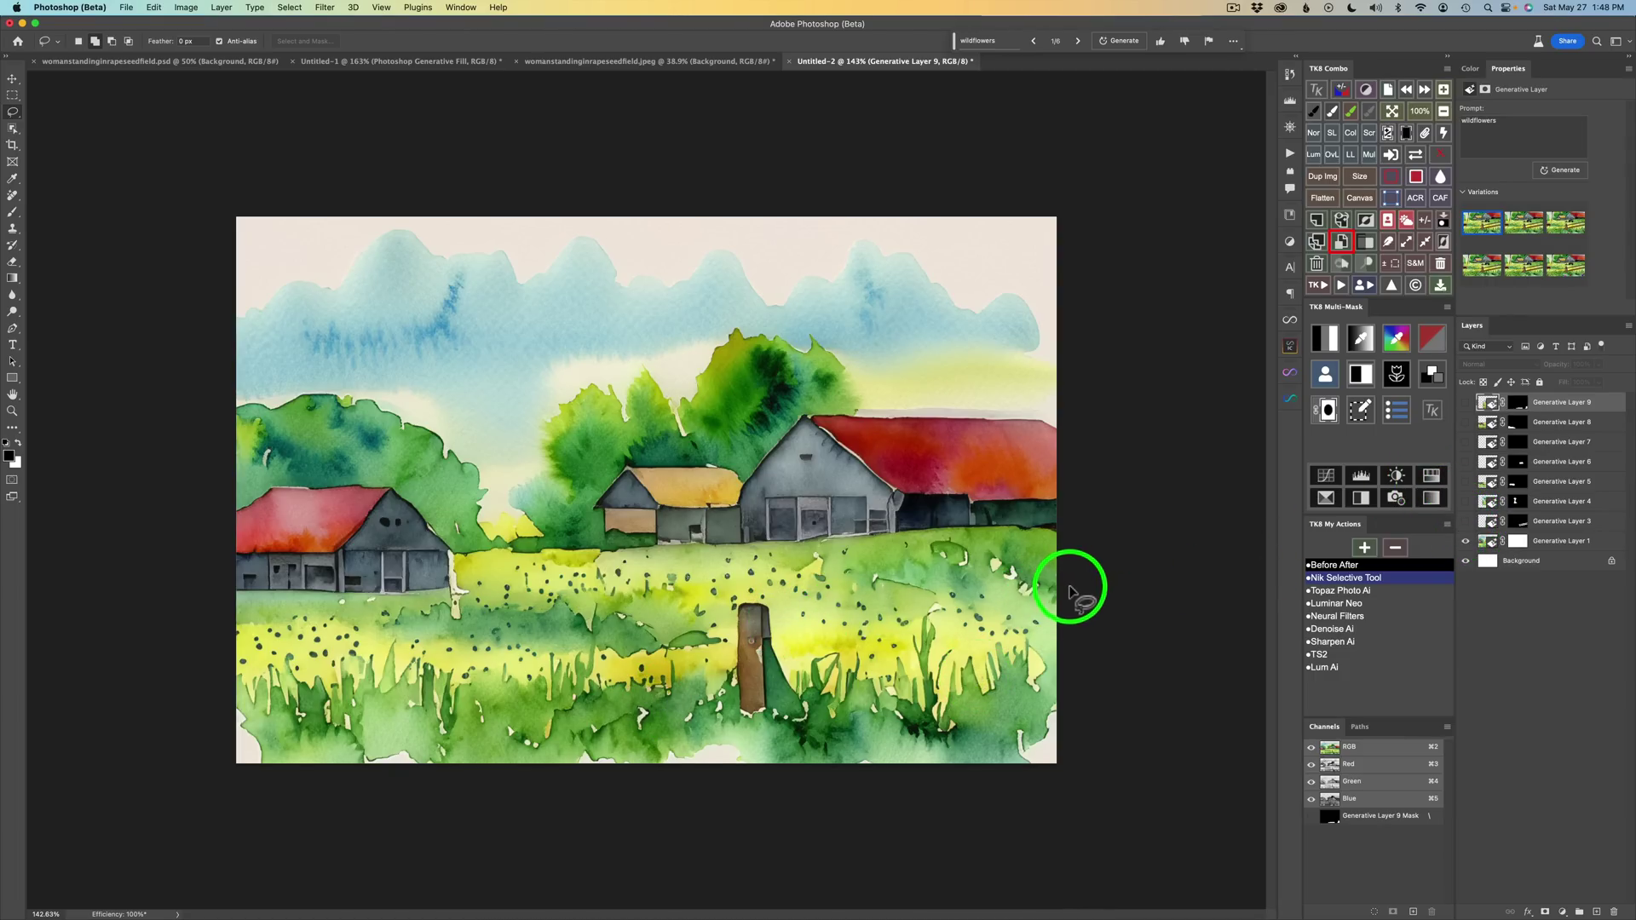
mouse_move(1071, 581)
left_mouse_down()
mouse_move(777, 627)
mouse_move(754, 652)
mouse_move(1083, 596)
left_mouse_up()
mouse_move(786, 661)
left_mouse_down()
mouse_move(747, 658)
mouse_move(705, 685)
mouse_move(974, 671)
mouse_move(1102, 641)
mouse_move(1043, 626)
mouse_move(795, 650)
left_mouse_up()
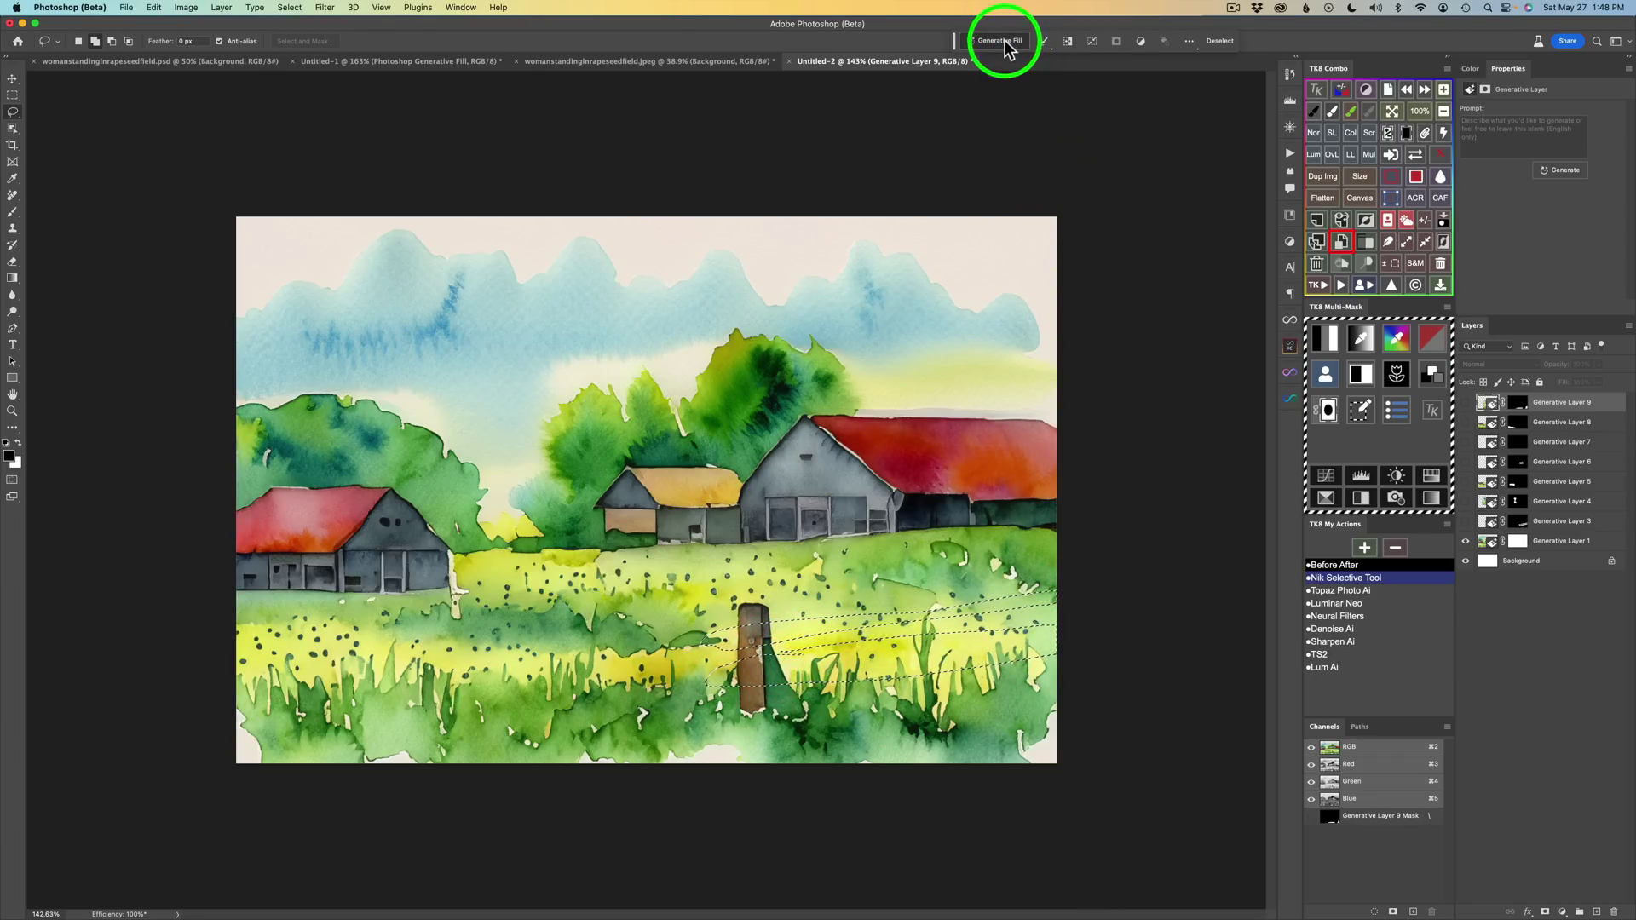
left_click(1009, 44)
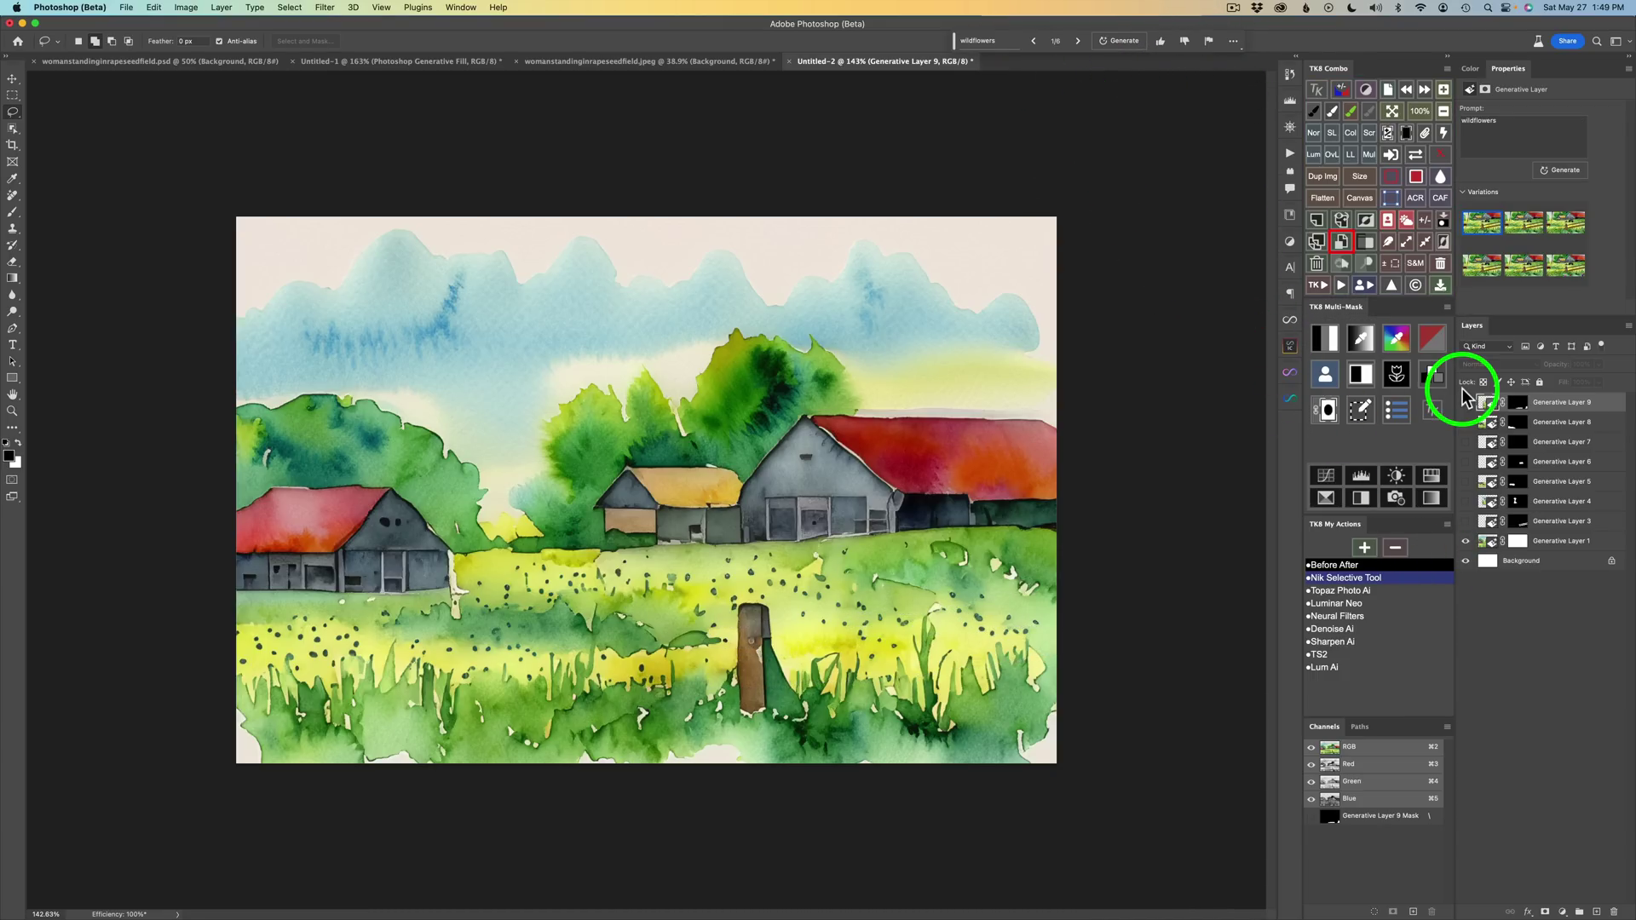
Show the fence rails, windmill and grazing cows layers, Generative Layers 3, 4 and 5, over the farm painting.
left_click(1465, 522)
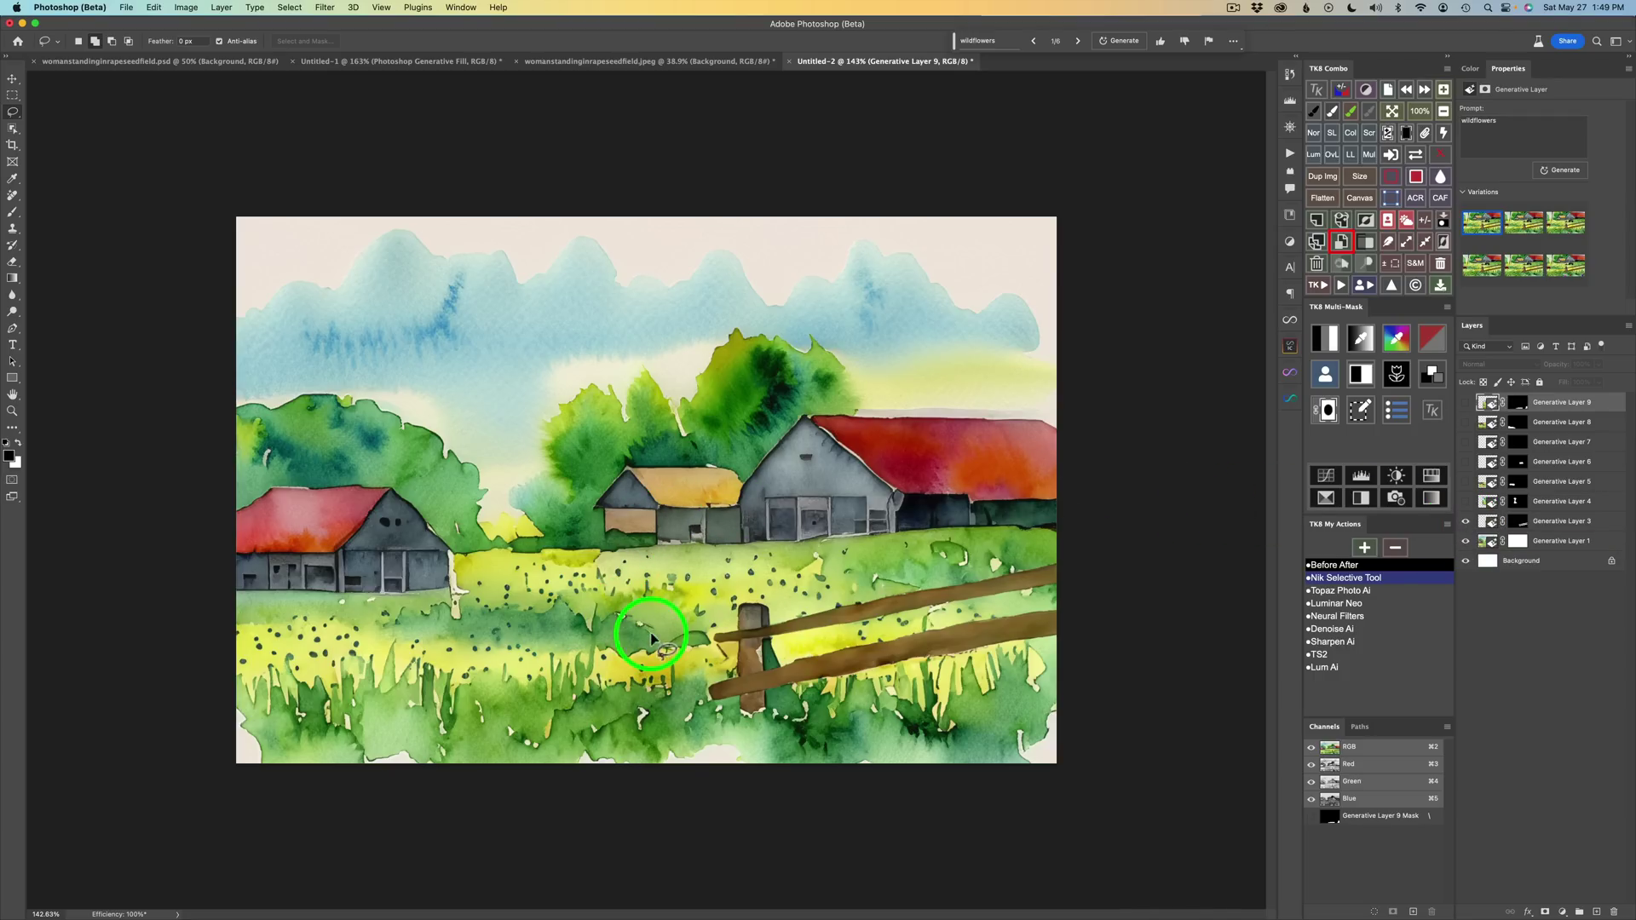
left_click(1466, 503)
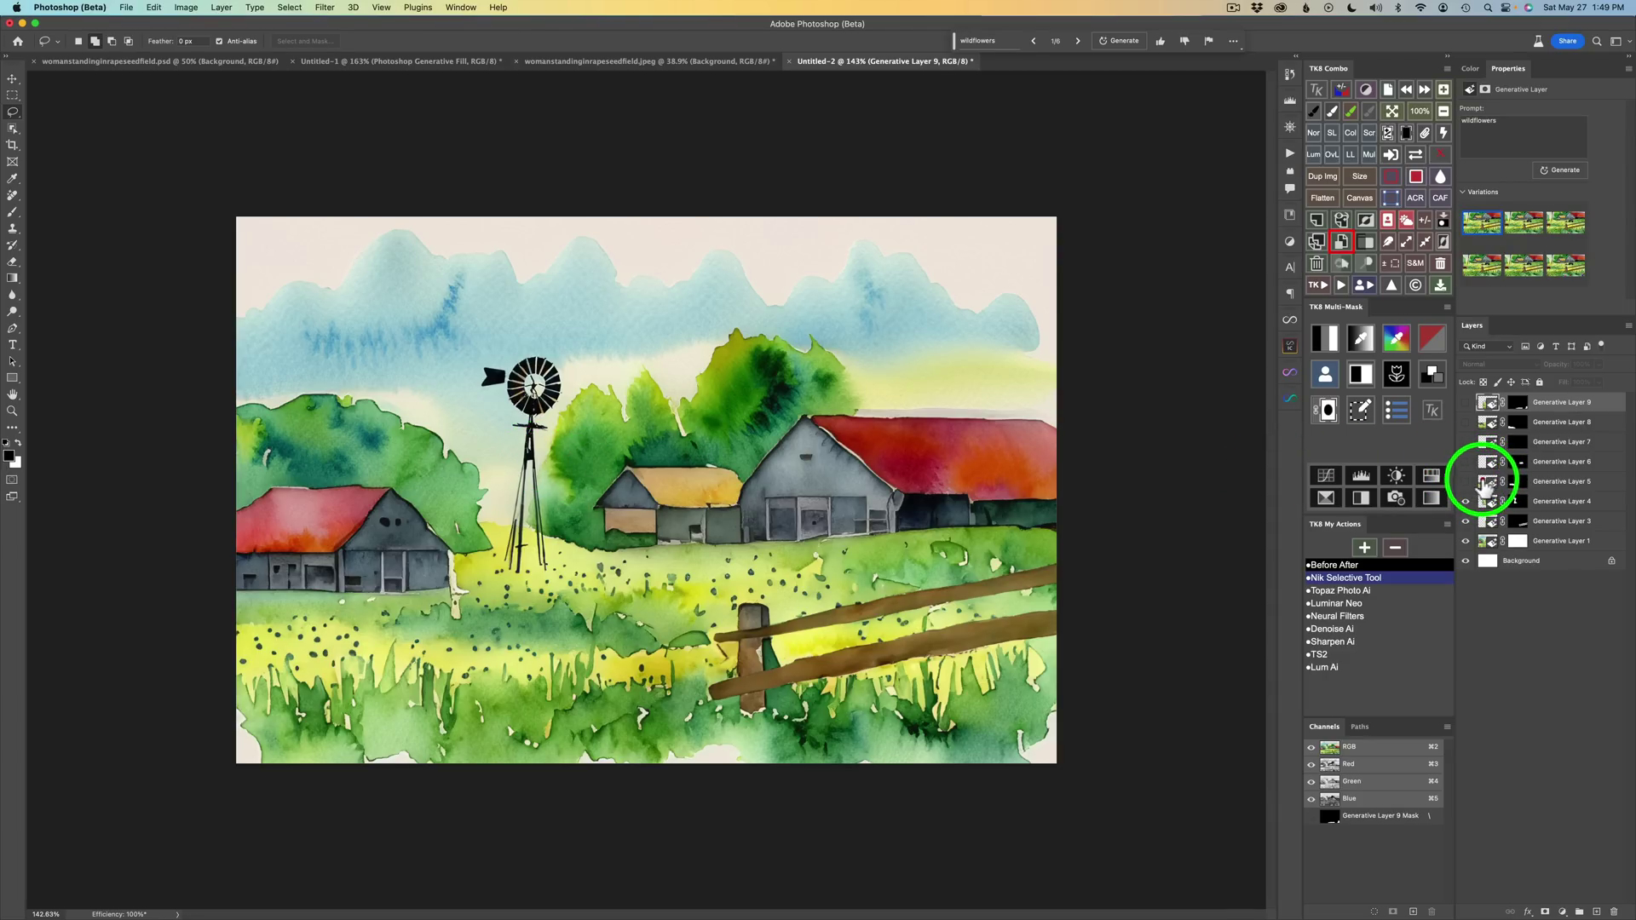
left_click(1484, 482)
left_click(1466, 482)
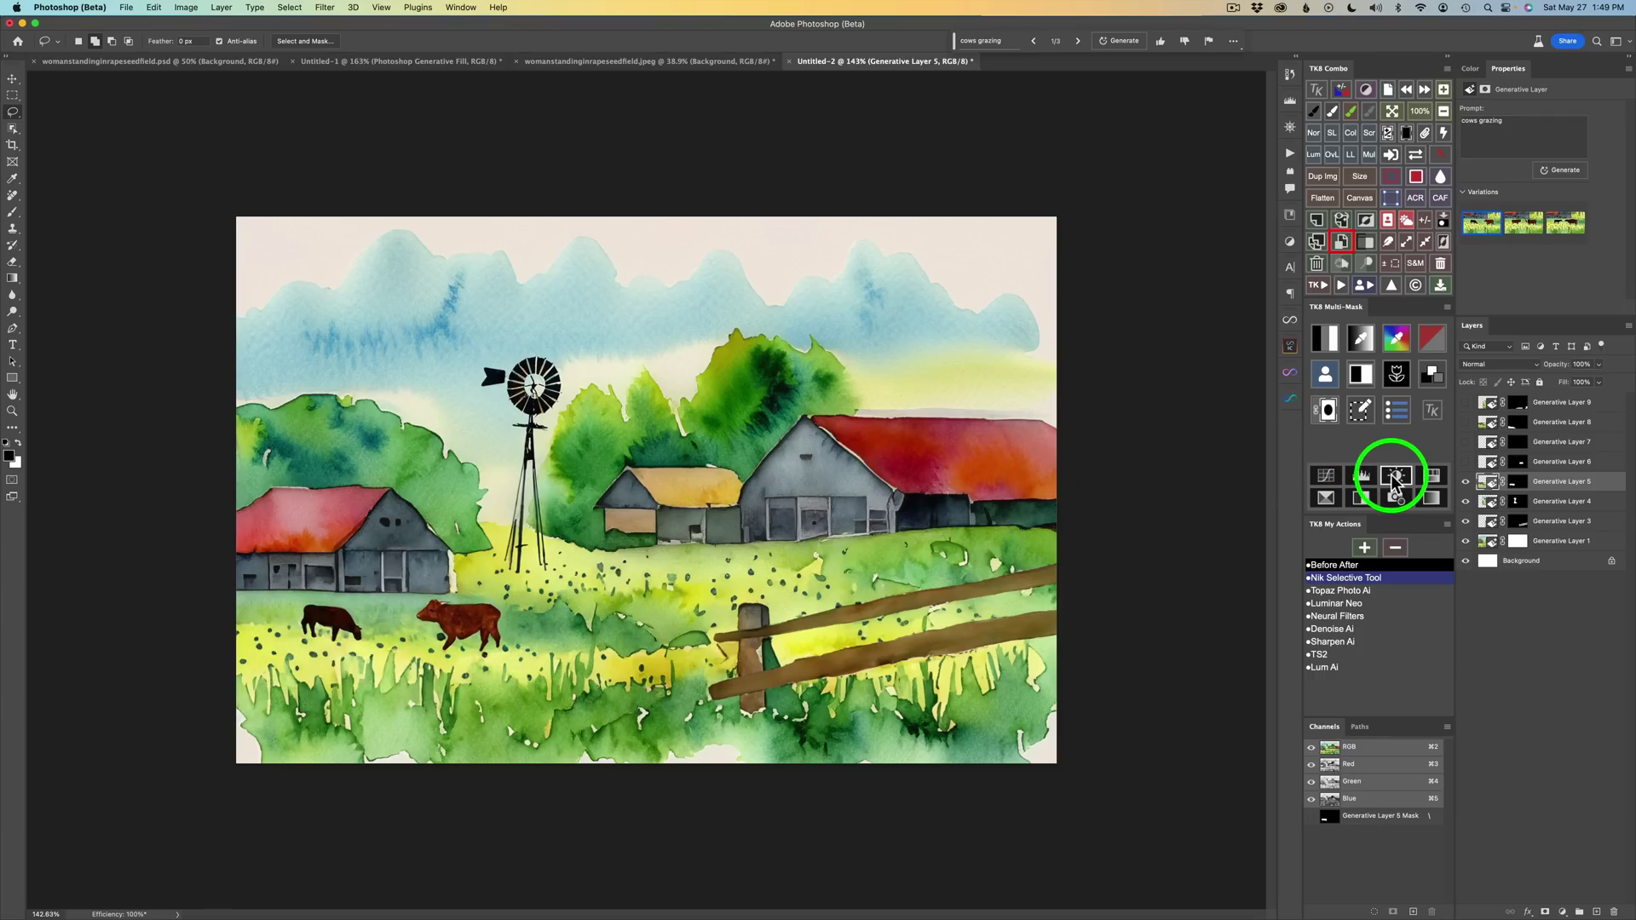
Show the farmer-on-a-tractor layer, Generative Layer 7, and both wildflower layers over the farm painting.
left_click(1489, 462)
left_click(1466, 462)
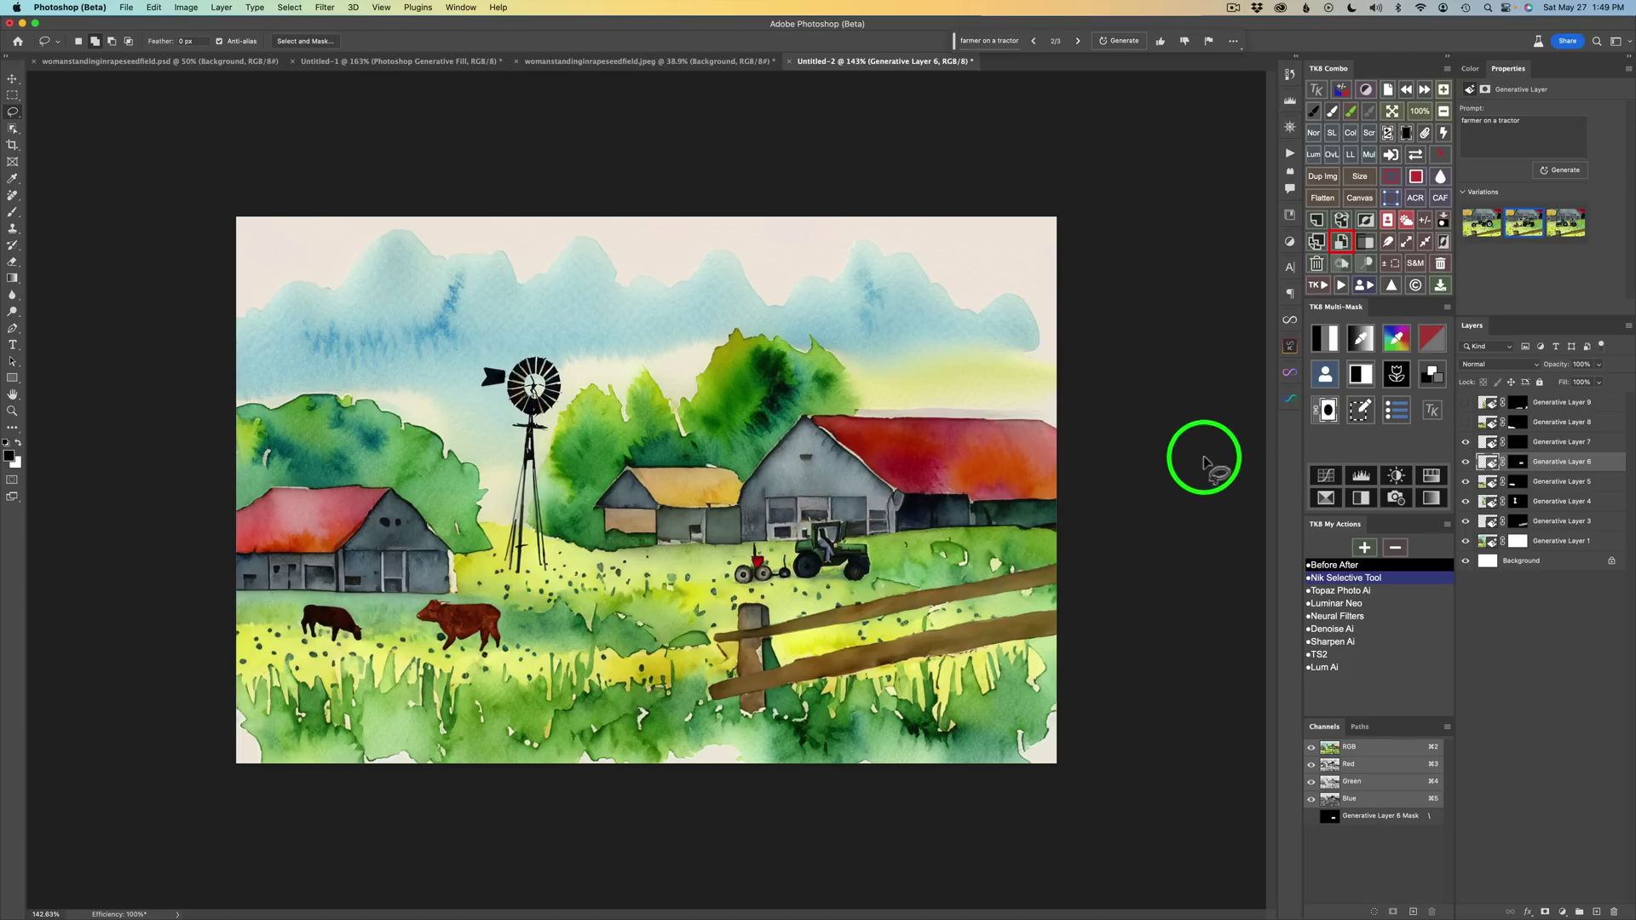
left_click(1466, 424)
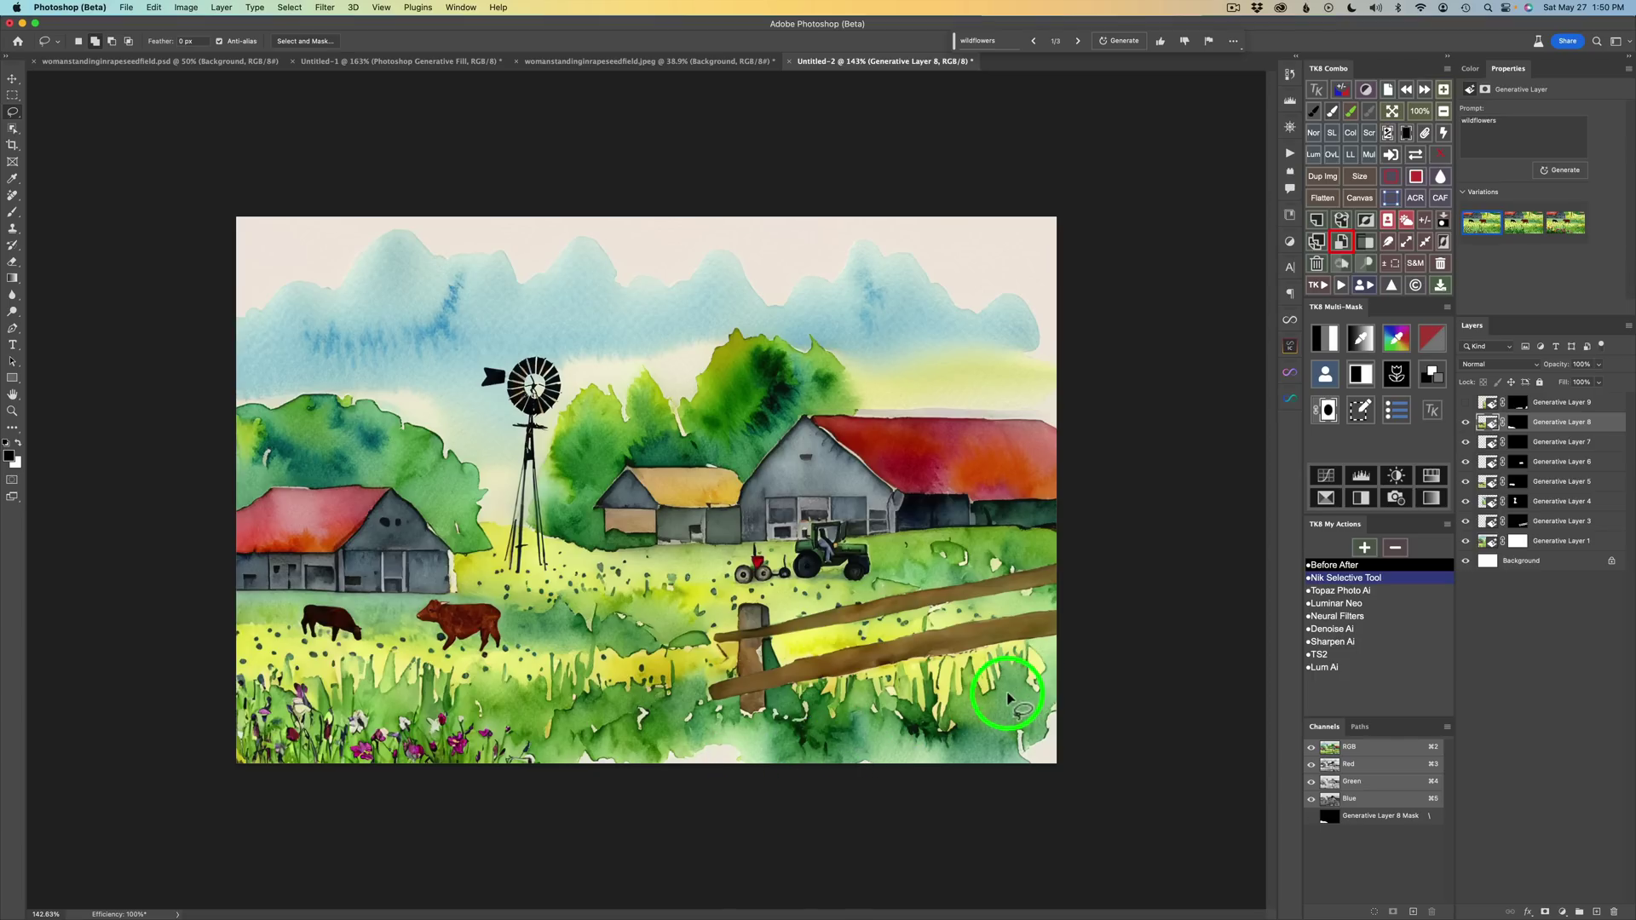
left_click(1466, 404)
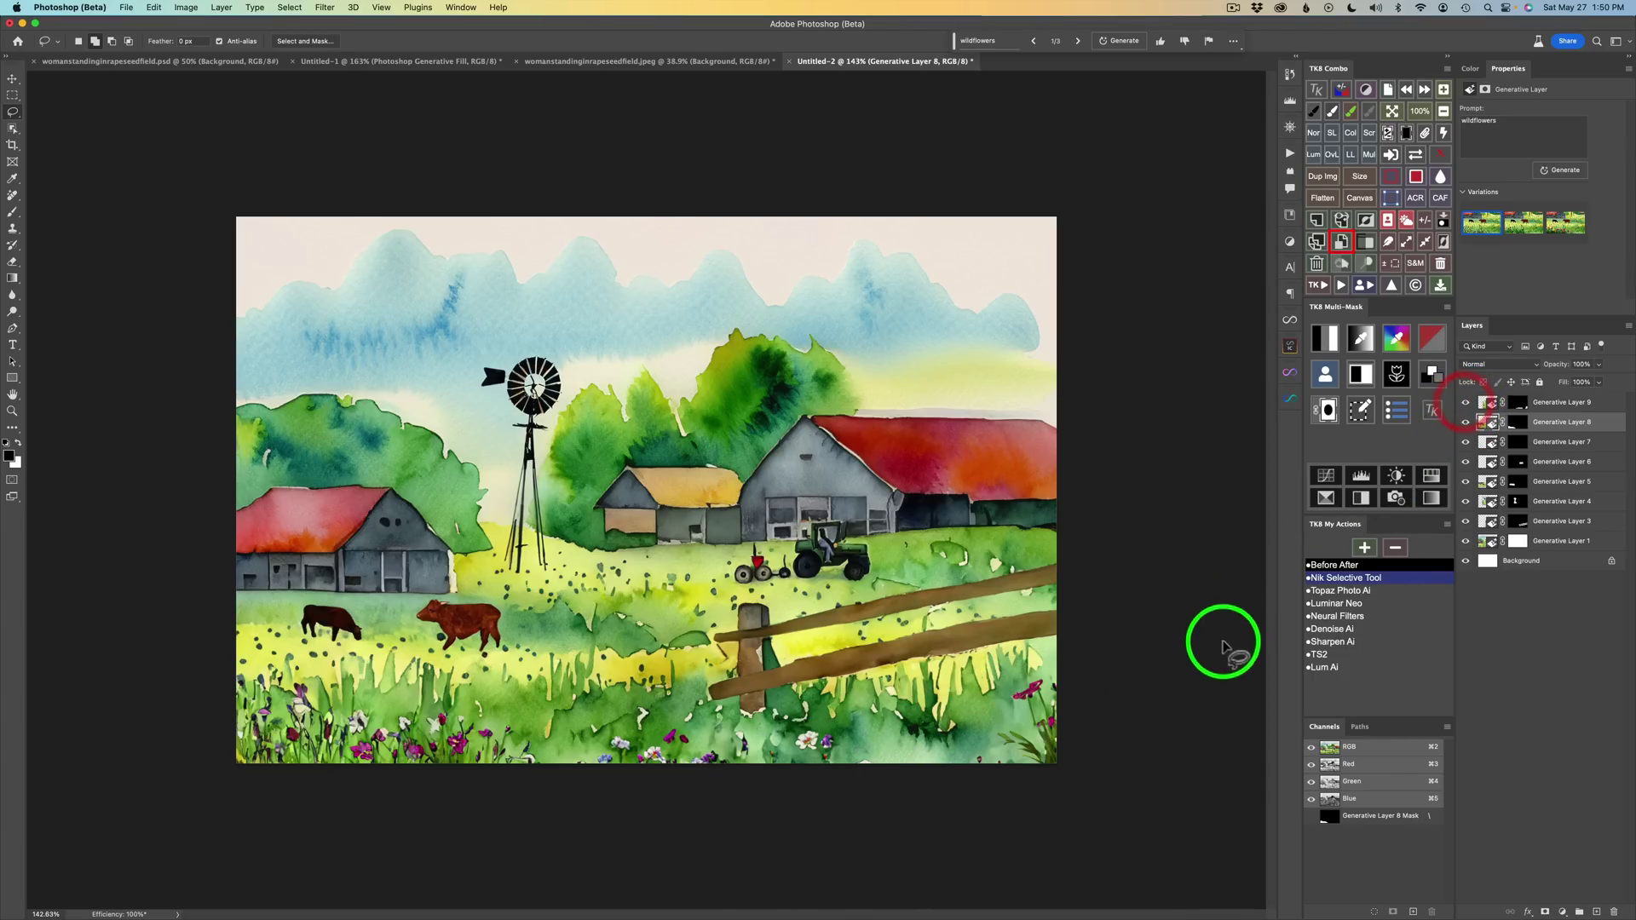
Compare the base farm painting alone with the full composite by hiding and restoring all other layers.
left_click(1466, 542, "alt")
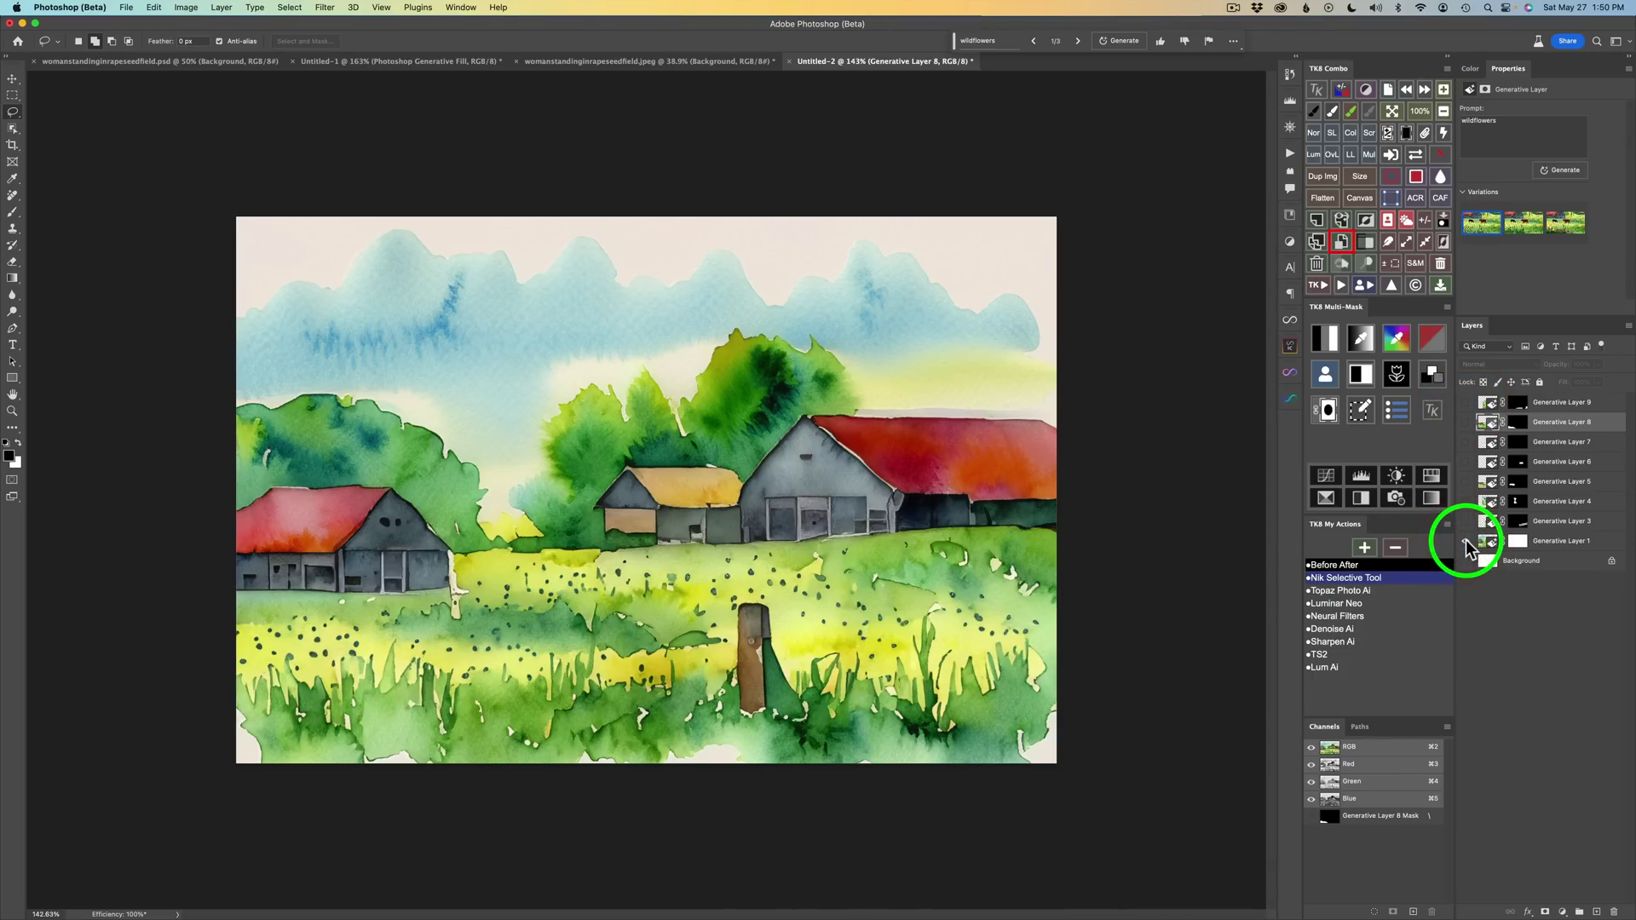
left_click(1466, 542, "alt")
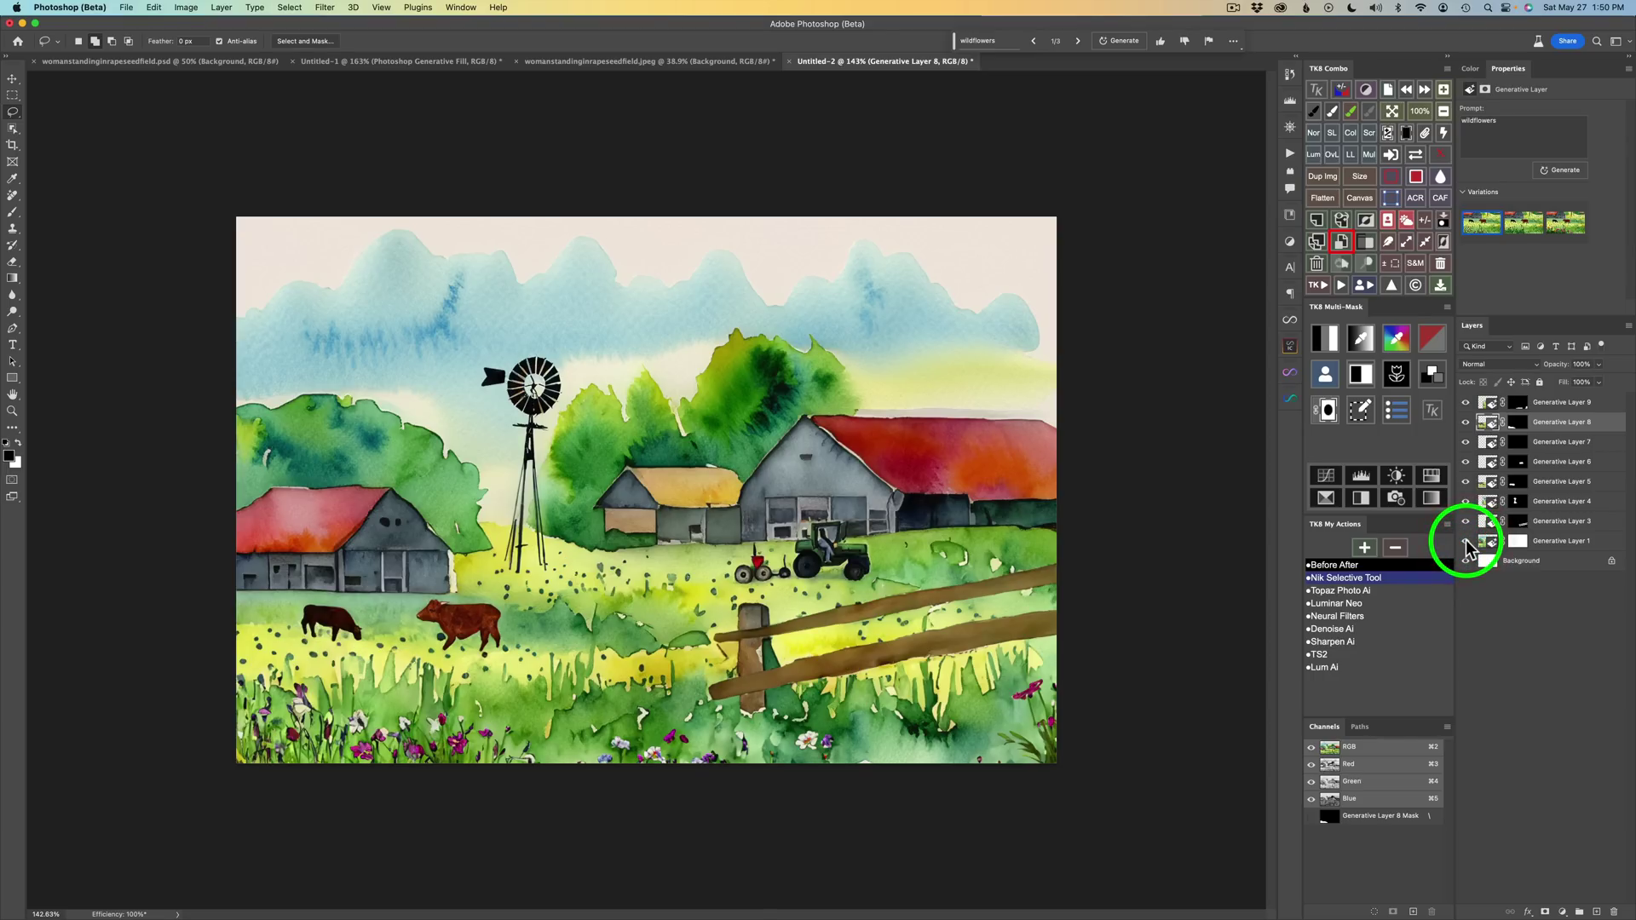